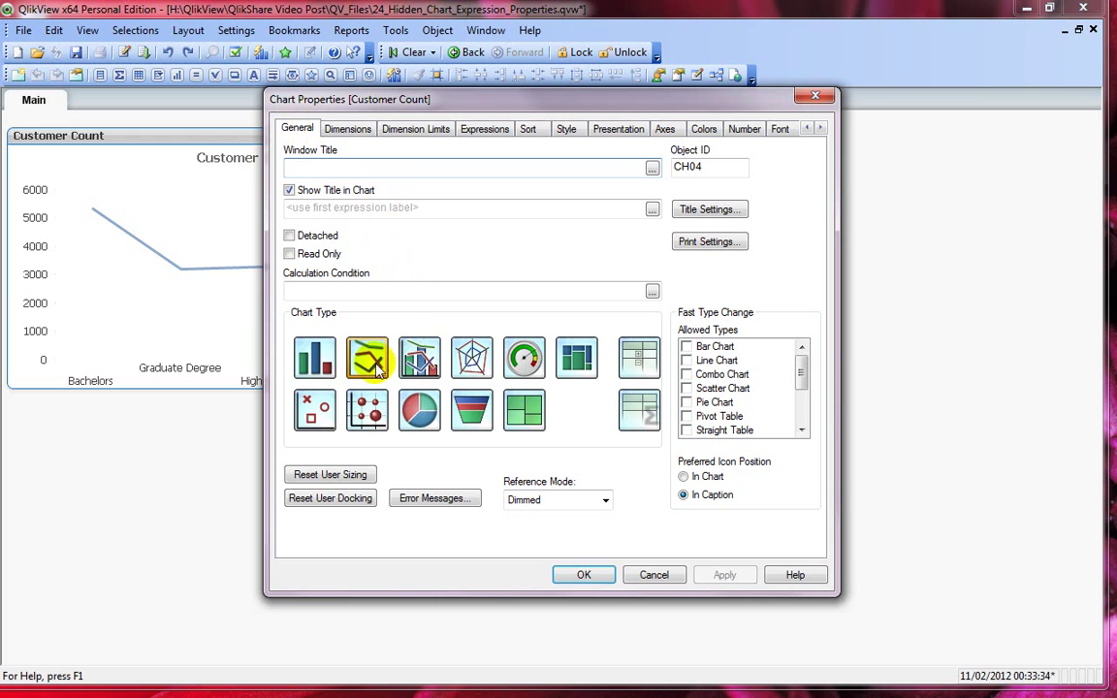
- Change the Customer Count chart to a bar chart and show its expression settings
{"action": "left_click", "coordinate": [725, 575]}
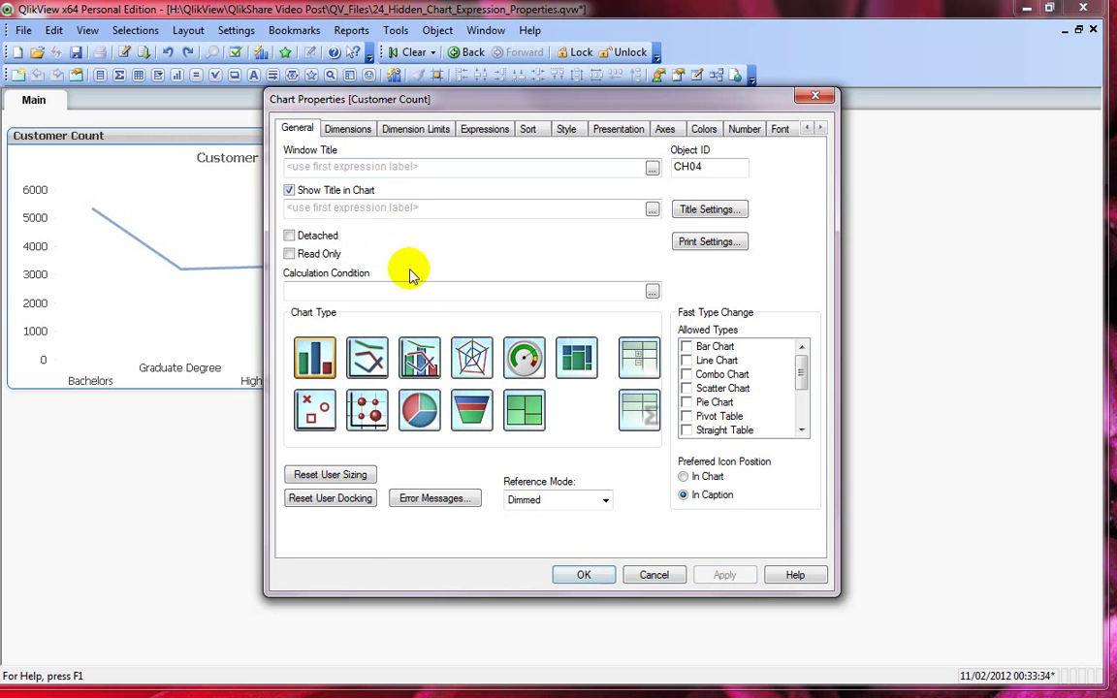
{"action": "left_click_drag", "start_coordinate": [399, 99], "coordinate": [504, 99]}
{"action": "left_click", "coordinate": [452, 130]}
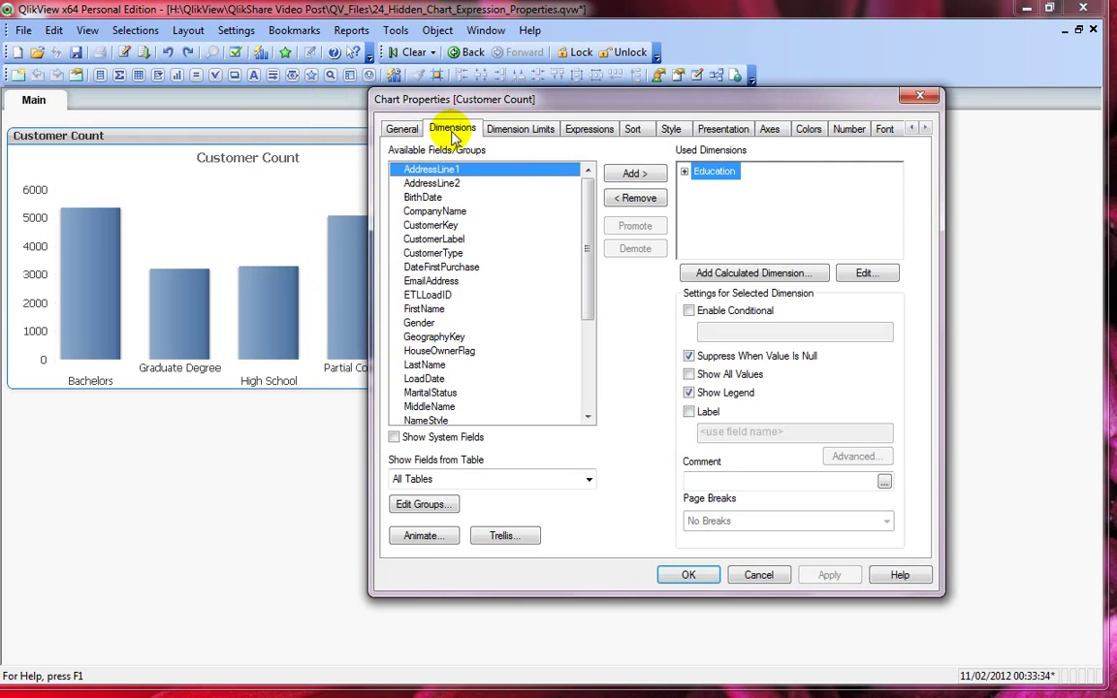
{"action": "left_click", "coordinate": [514, 130]}
{"action": "left_click", "coordinate": [589, 130]}
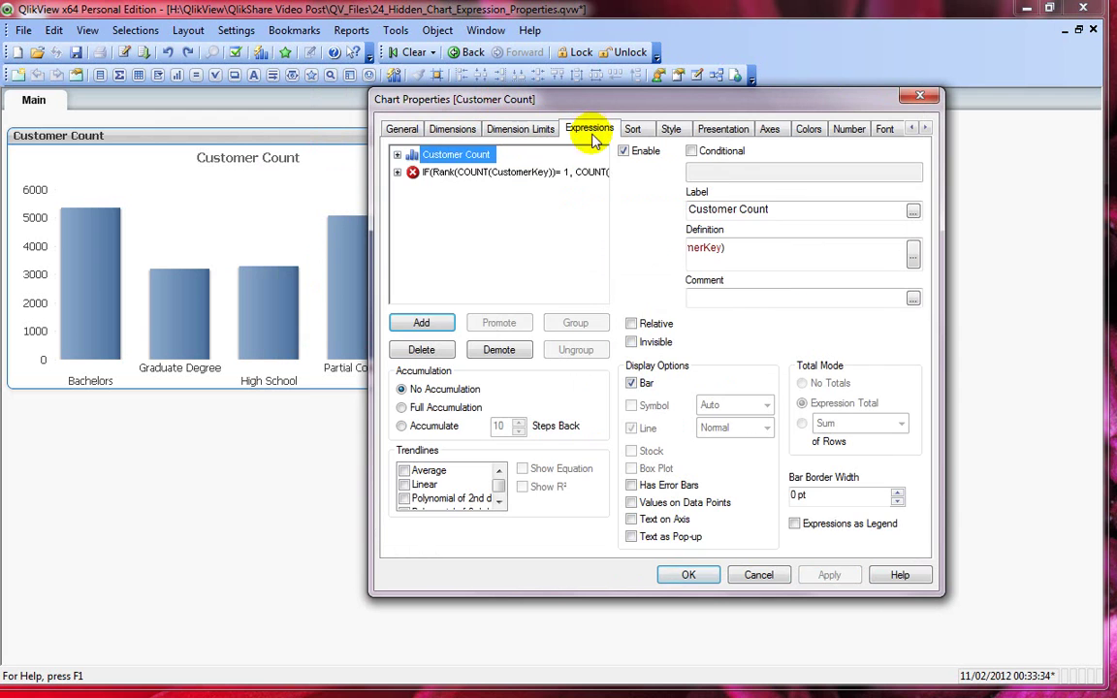
- Set the Customer Count expression's Background Color definition to =IF(Education = 'Bachelors', Red(), Green()) and apply it to the chart
{"action": "left_click", "coordinate": [397, 156]}
{"action": "left_click", "coordinate": [452, 174]}
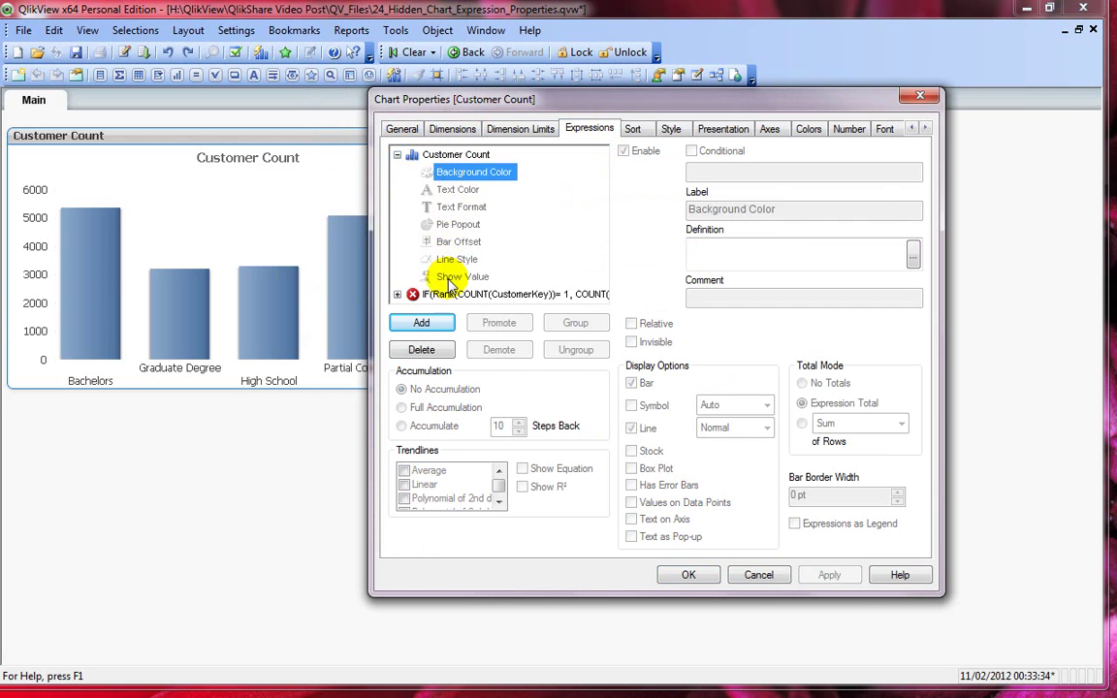
{"action": "left_click", "coordinate": [745, 245]}
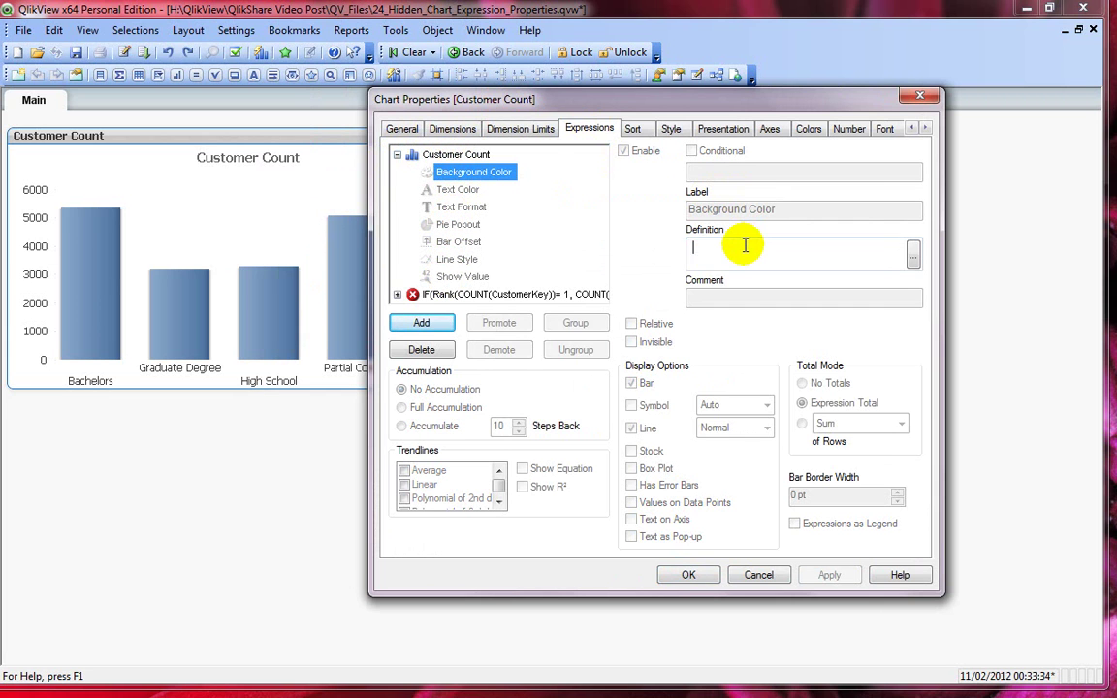
{"action": "type", "text": "="}
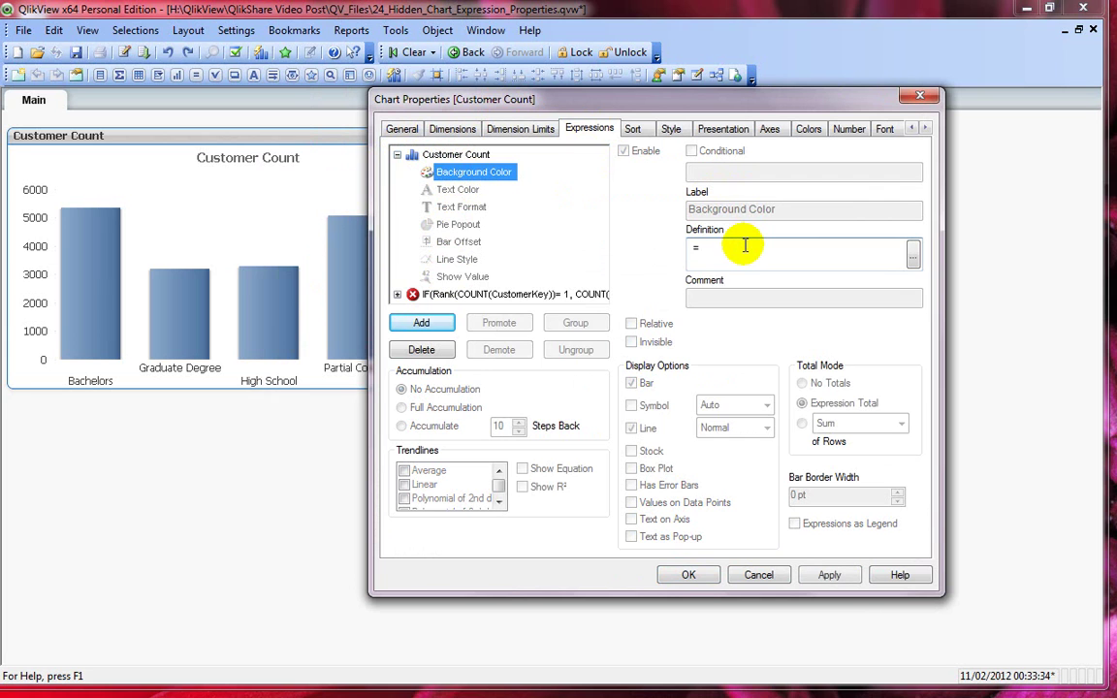
{"action": "type", "text": "IF("}
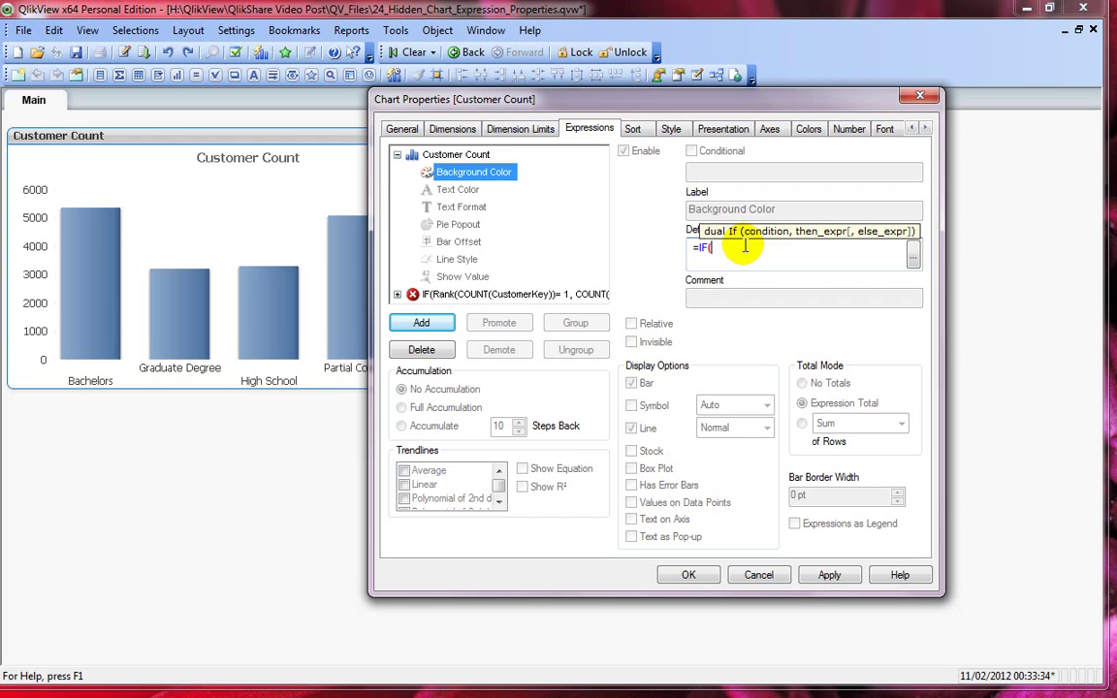
{"action": "type", "text": "Education = 'Bachelors'"}
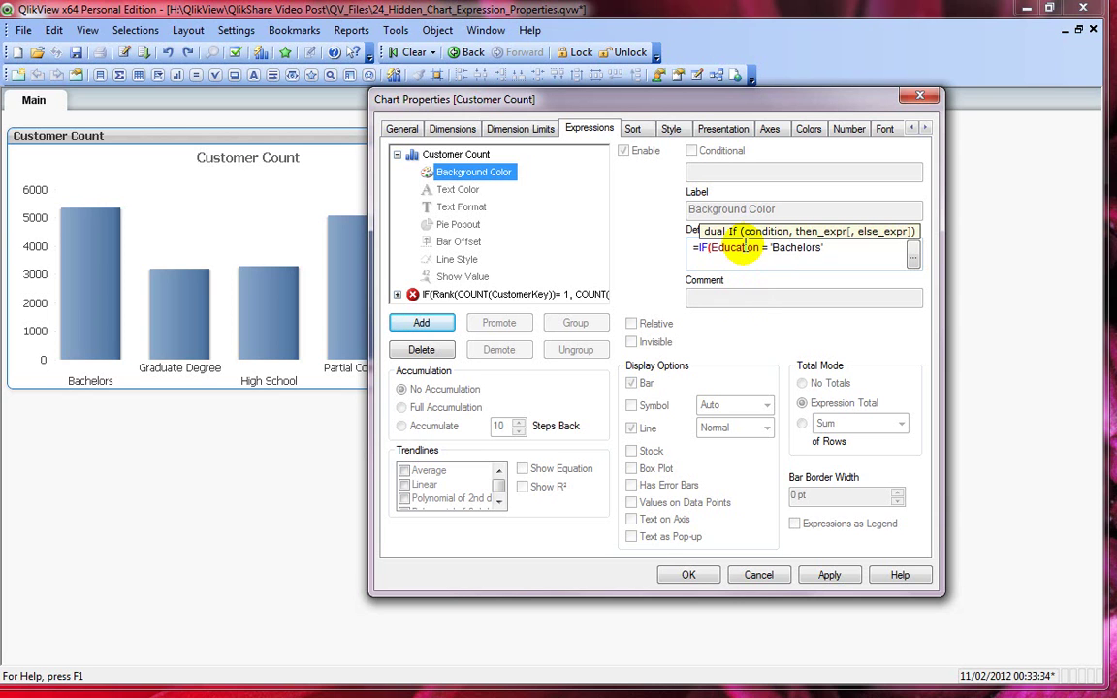
{"action": "type", "text": ", Red()"}
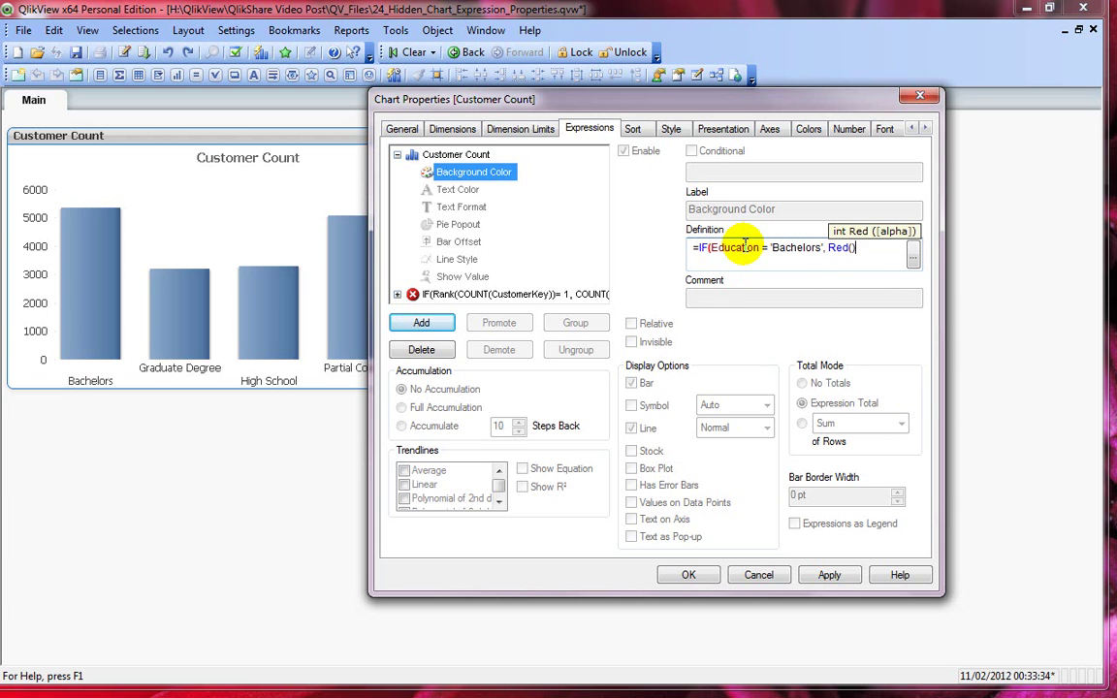
{"action": "type", "text": ","}
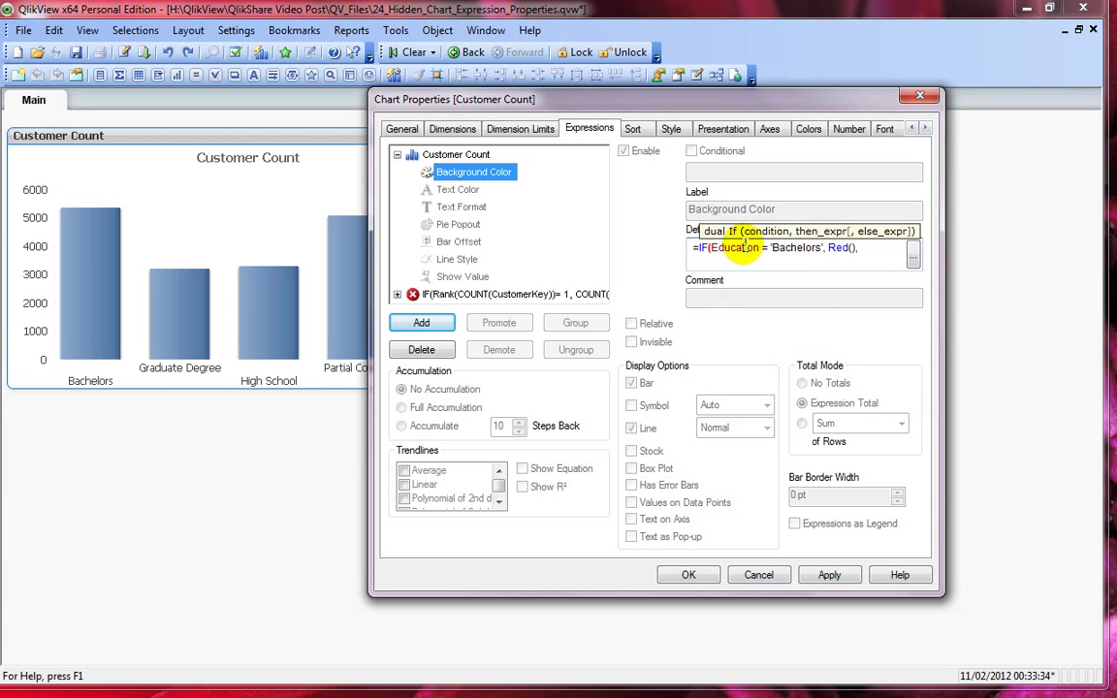
{"action": "type", "text": " Green"}
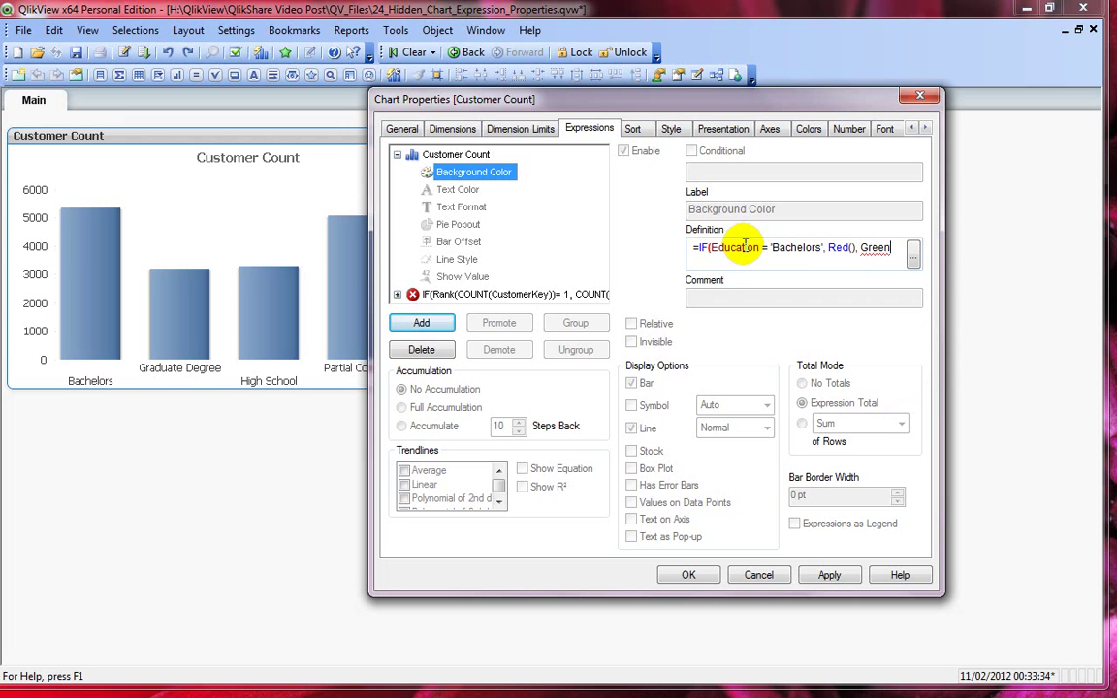
{"action": "type", "text": "())"}
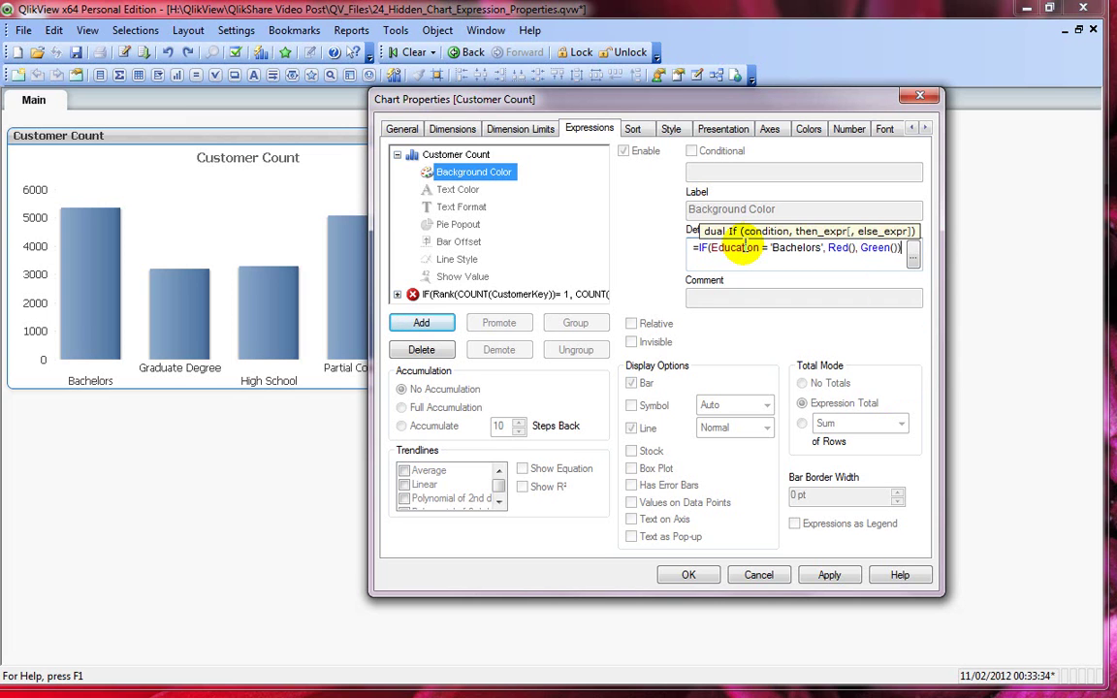
{"action": "left_click", "coordinate": [830, 575]}
{"action": "left_click", "coordinate": [684, 575]}
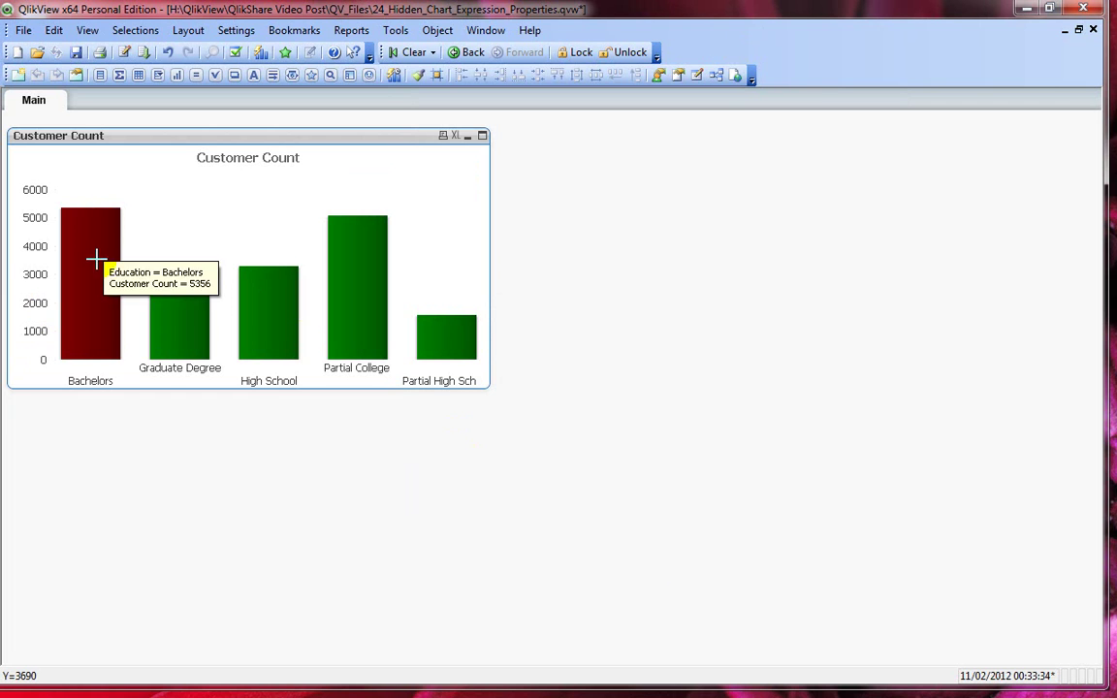
- Examine the colours of the Bachelors bar and the other education bars in the Customer Count chart
{"action": "mouse_move", "coordinate": [92, 252]}
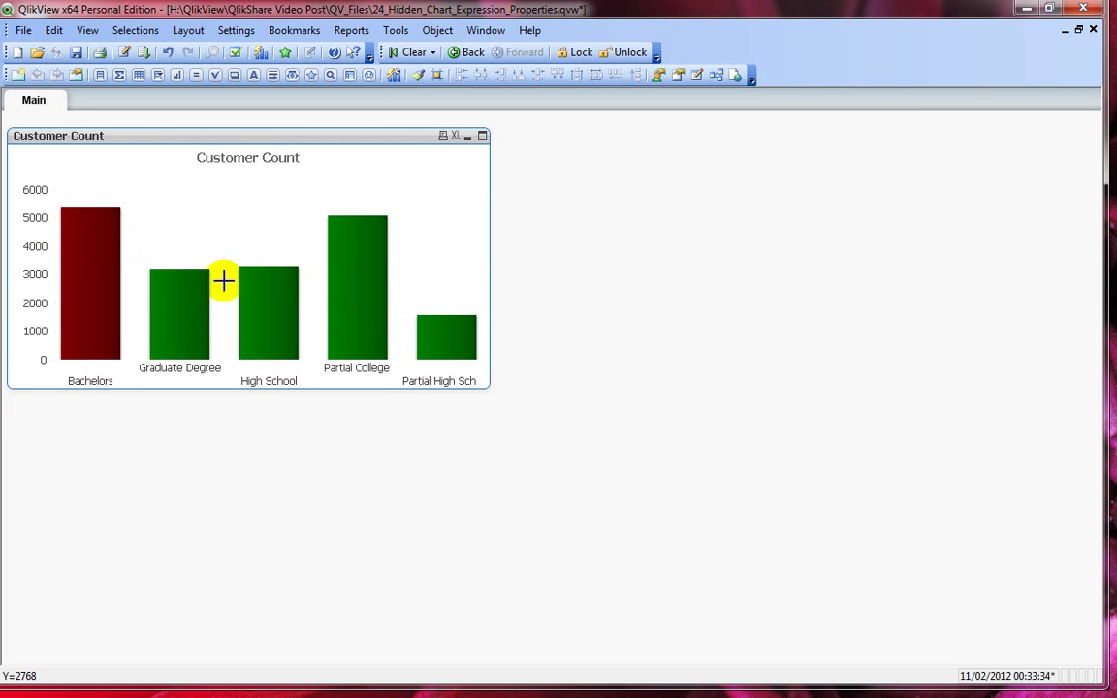
{"action": "mouse_move", "coordinate": [380, 318]}
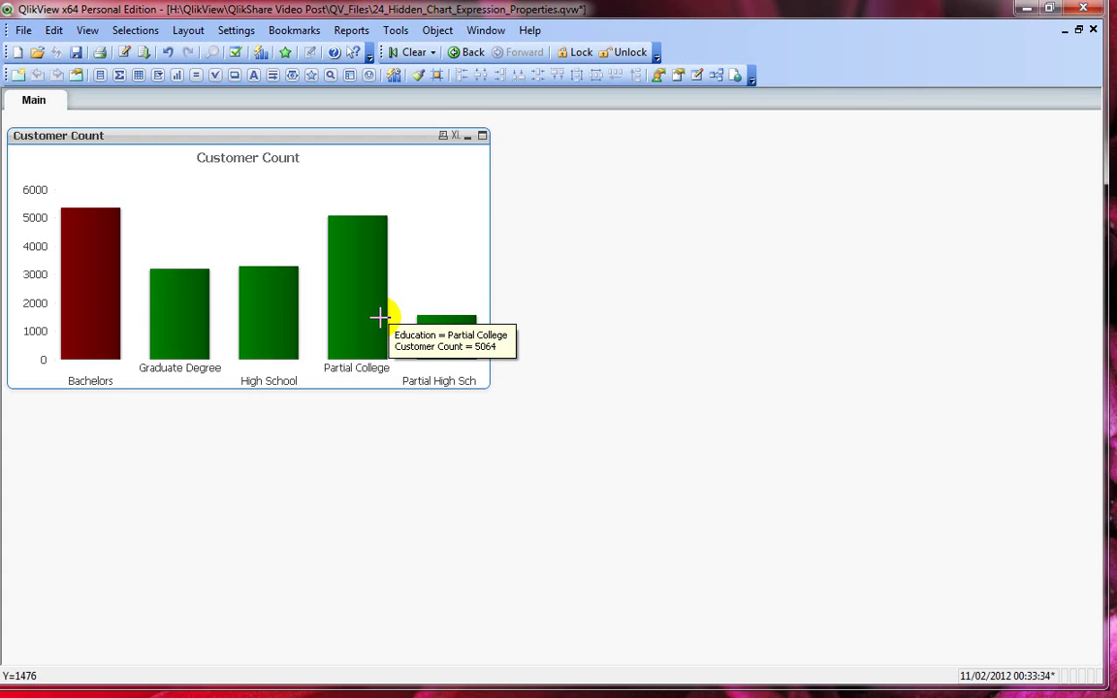
{"action": "left_click", "coordinate": [721, 260]}
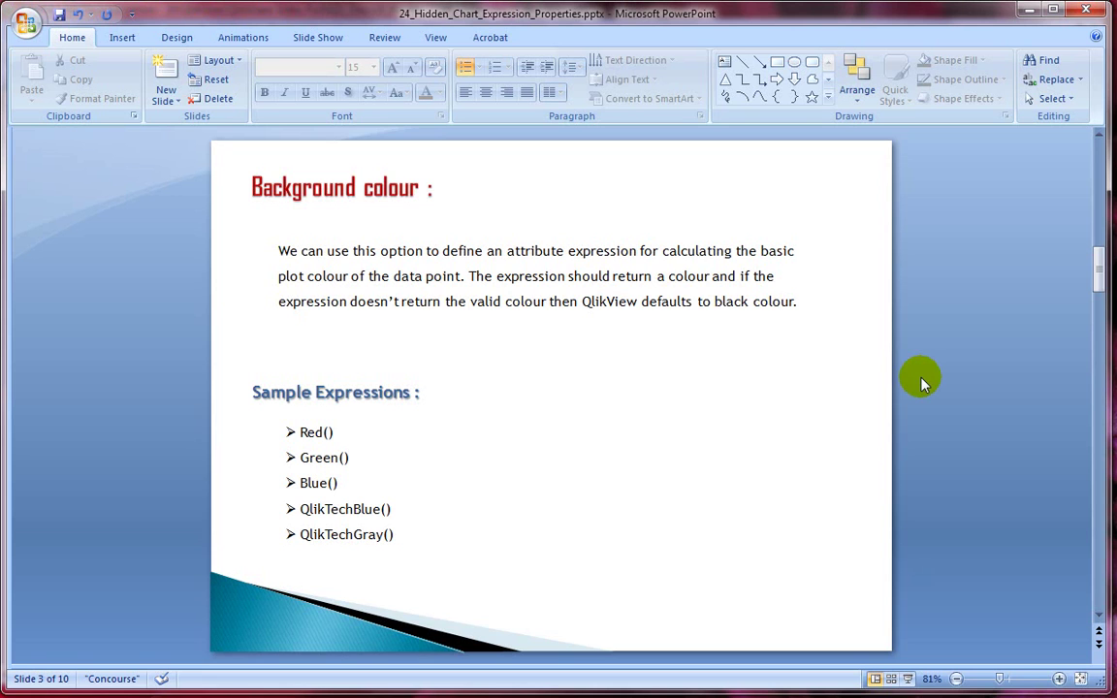
- View the Text colour slide in the PowerPoint presentation and return to QlikView
{"action": "scroll", "coordinate": [922, 383], "scroll_direction": "down", "scroll_amount": 1}
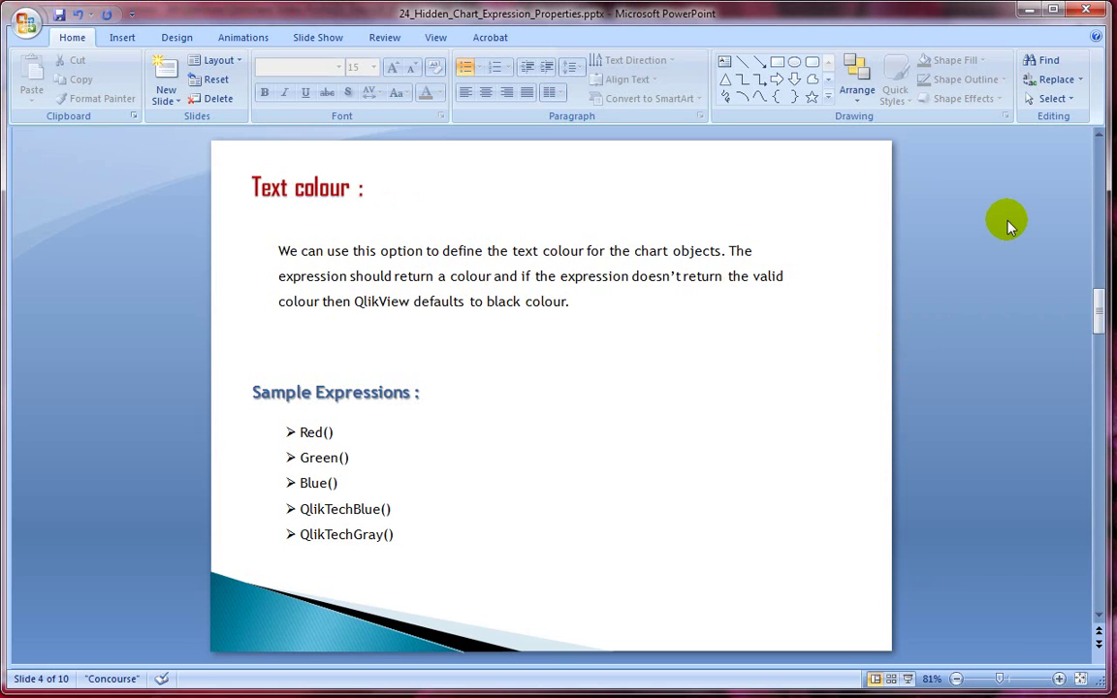
{"action": "left_click", "coordinate": [1030, 10]}
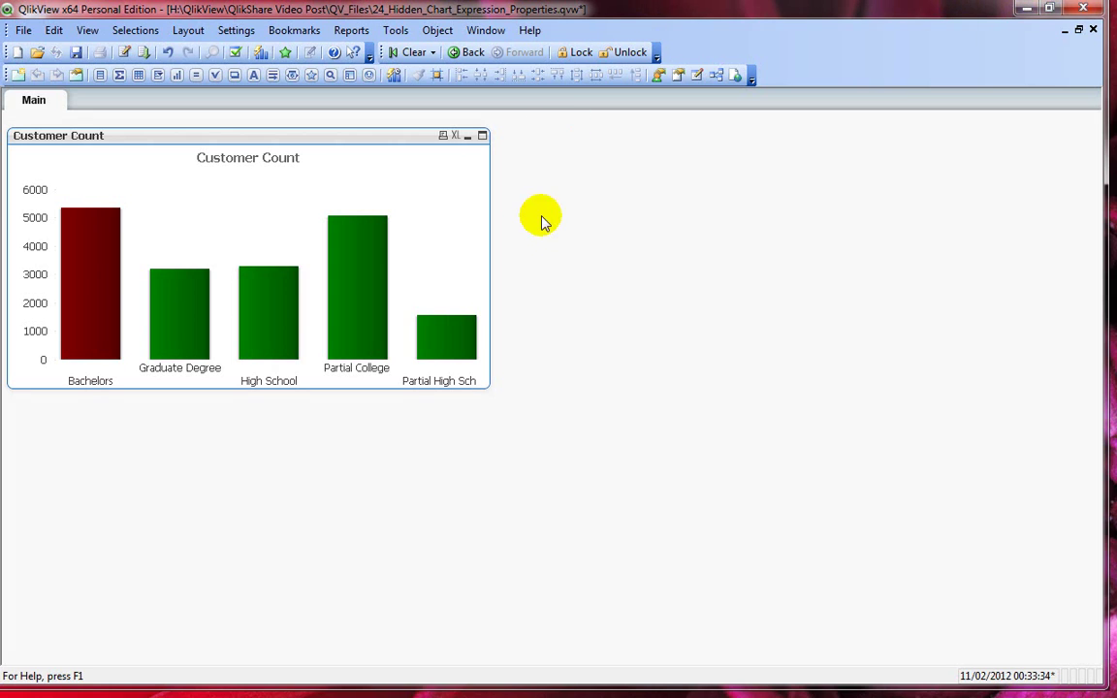
- Enable Values on Data Points for the Customer Count expression in the chart's properties and apply it
{"action": "right_click", "coordinate": [394, 182]}
{"action": "left_click", "coordinate": [456, 191]}
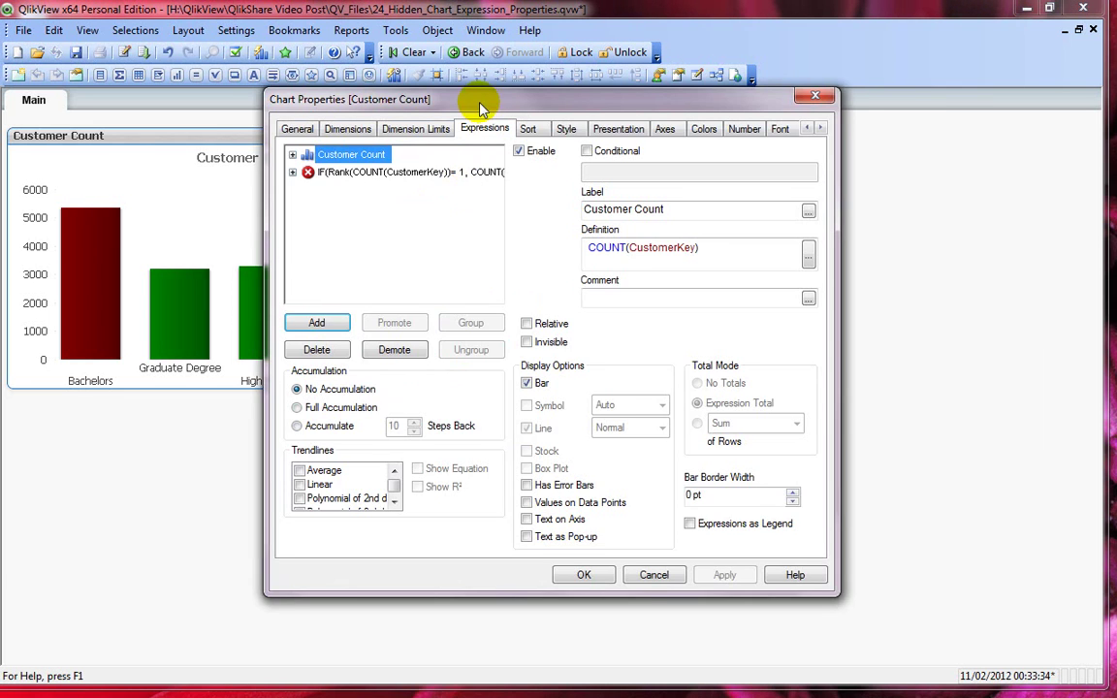
{"action": "left_click_drag", "start_coordinate": [436, 97], "coordinate": [500, 91]}
{"action": "left_click", "coordinate": [653, 498]}
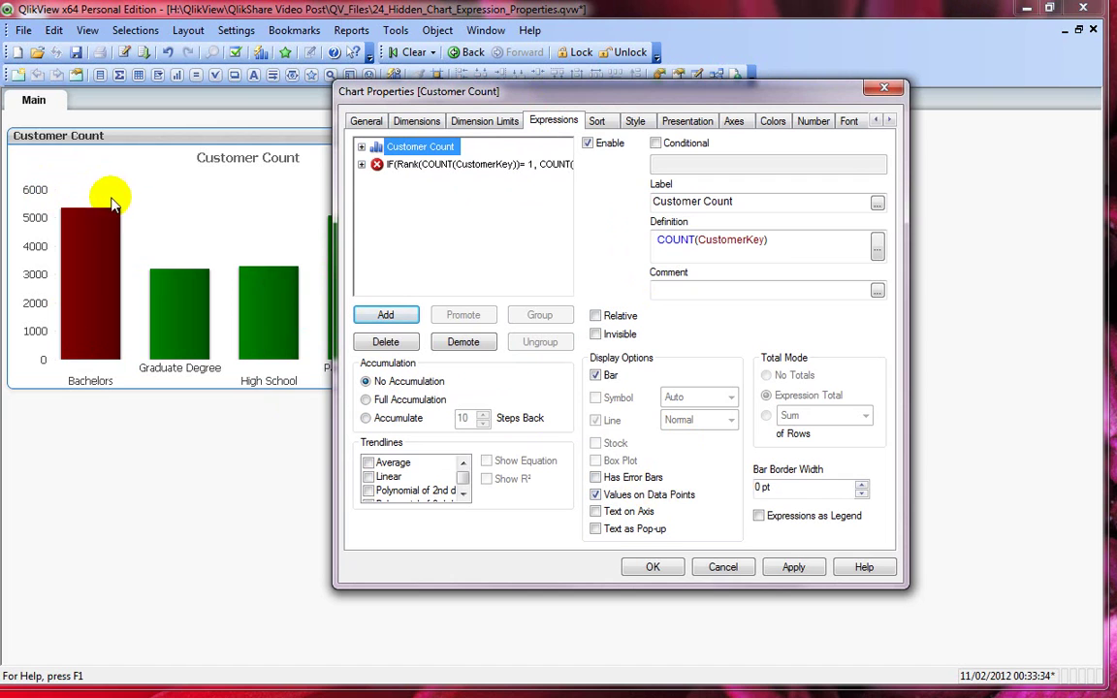
{"action": "left_click", "coordinate": [785, 569]}
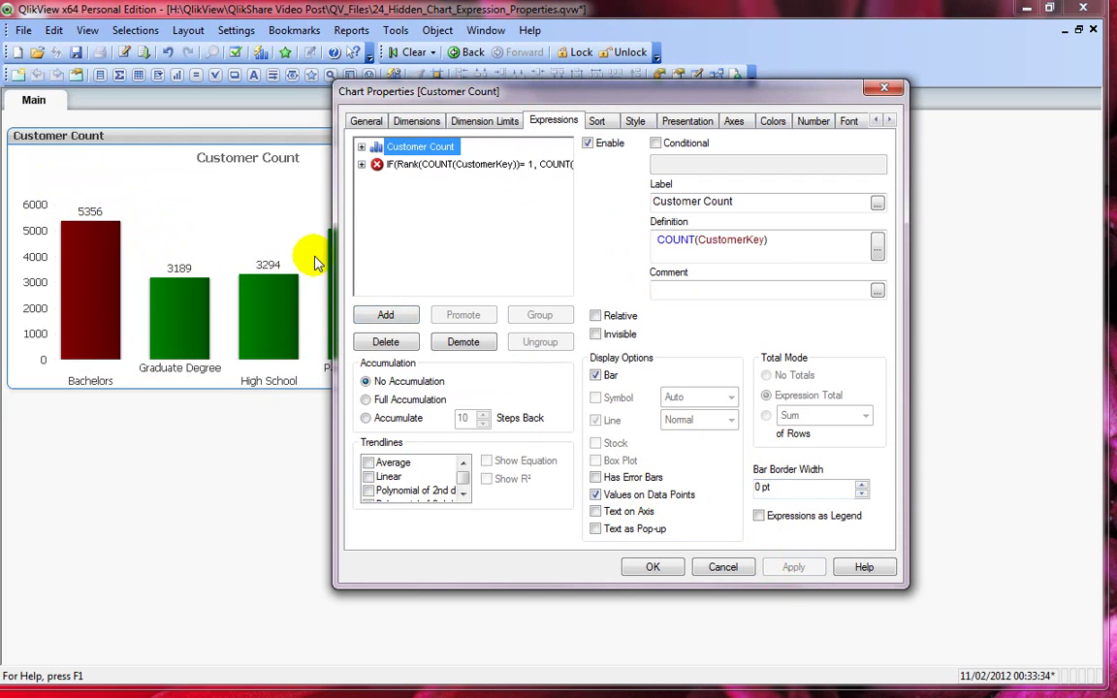
- Set the Customer Count expression's Text Color definition to =IF(Education = 'Bachelors', QlikTechBlue(), Yellow()) and apply it to the chart
{"action": "left_click", "coordinate": [361, 146]}
{"action": "left_click", "coordinate": [426, 181]}
{"action": "left_click", "coordinate": [684, 248]}
{"action": "type", "text": "="}
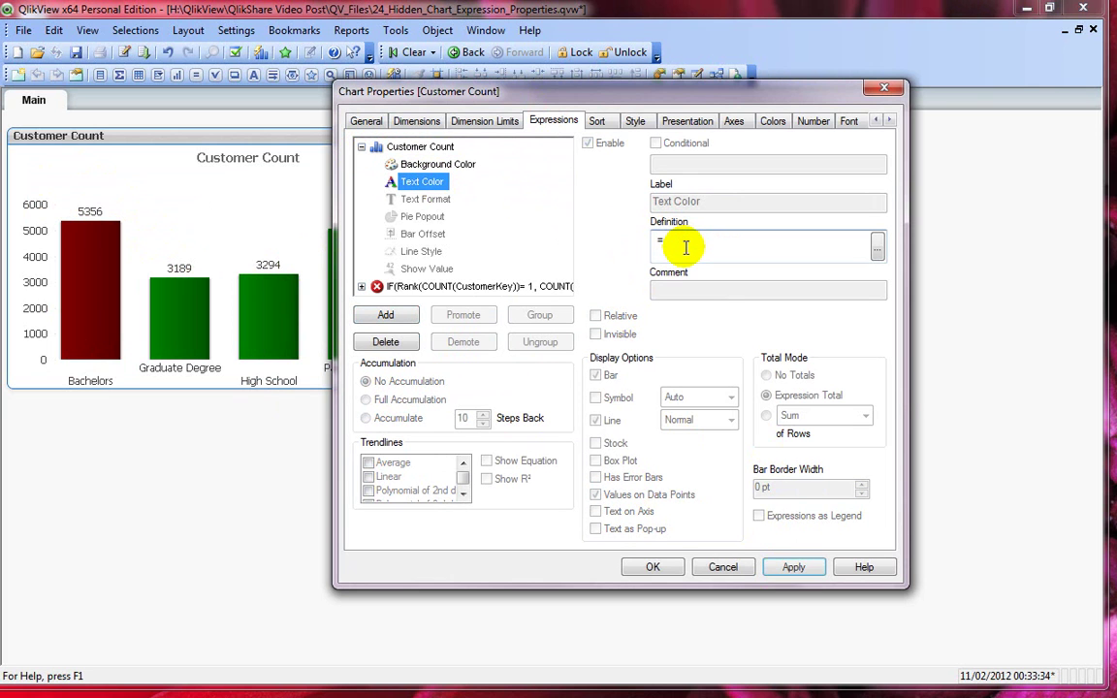
{"action": "type", "text": "IF"}
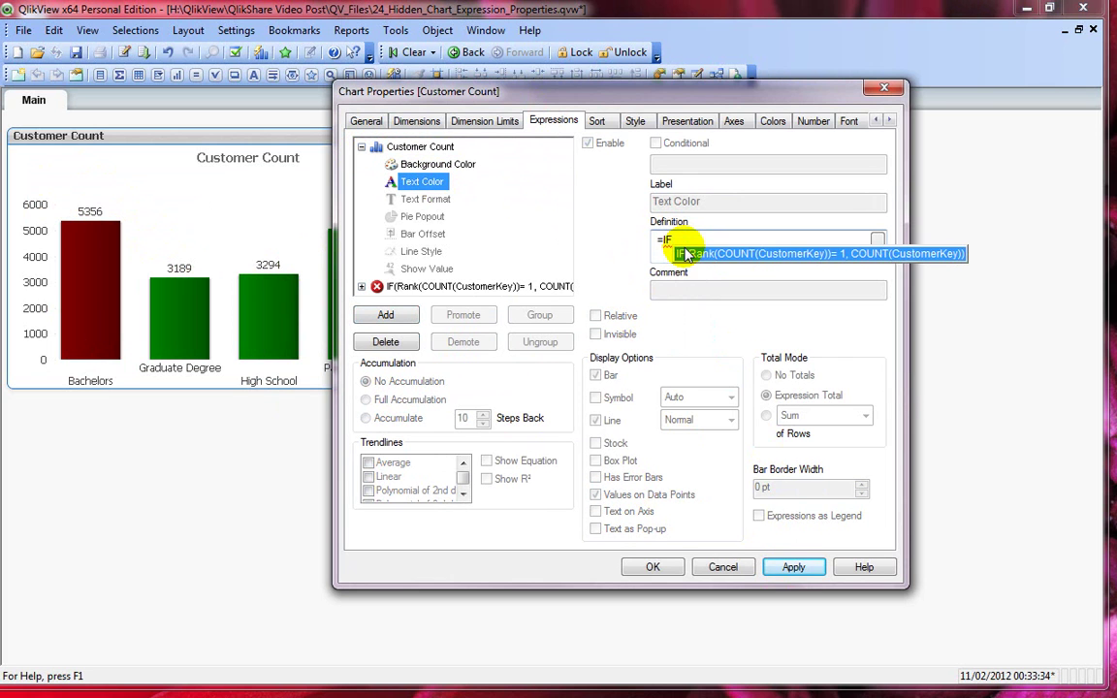
{"action": "type", "text": "("}
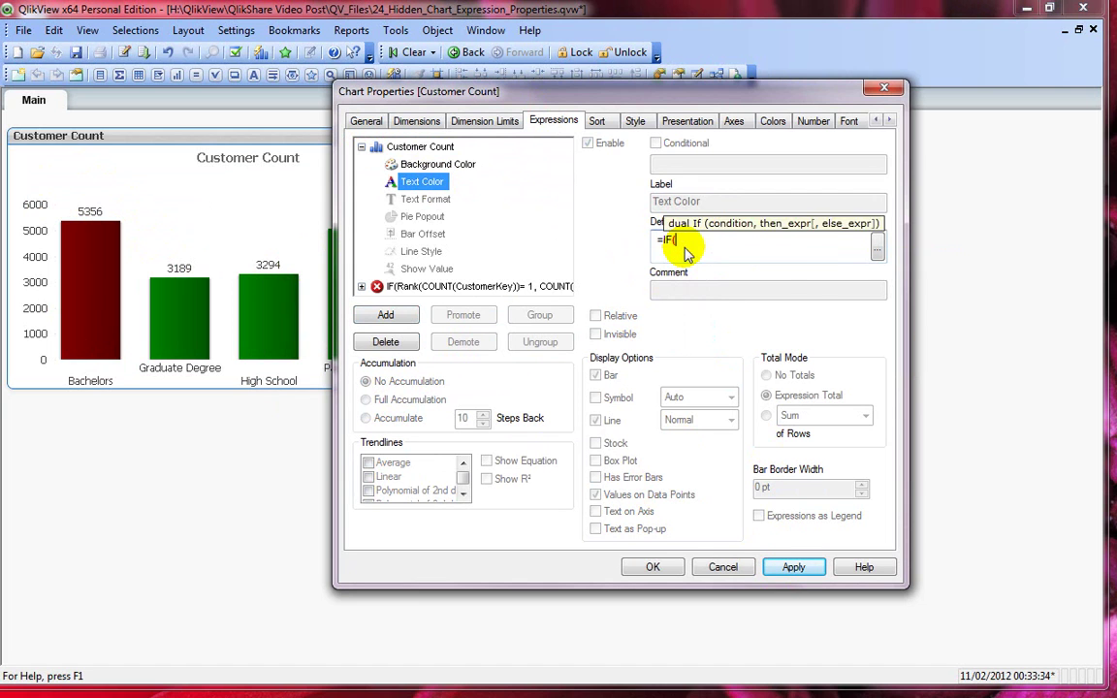
{"action": "type", "text": "Education ="}
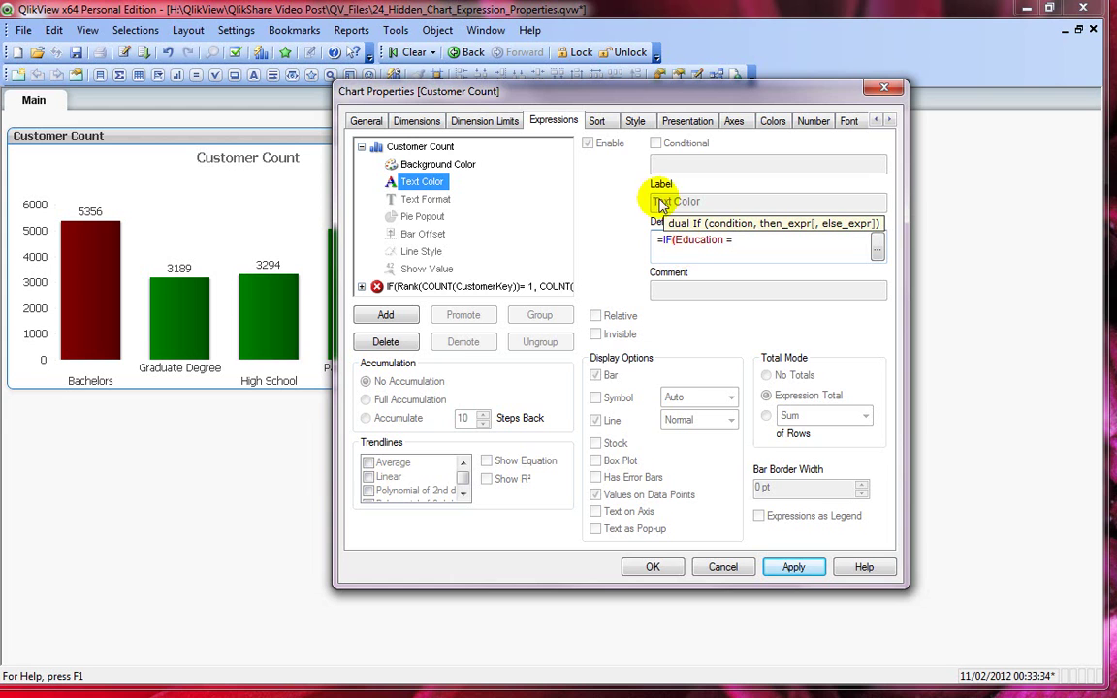
{"action": "left_click_drag", "start_coordinate": [659, 97], "coordinate": [837, 131]}
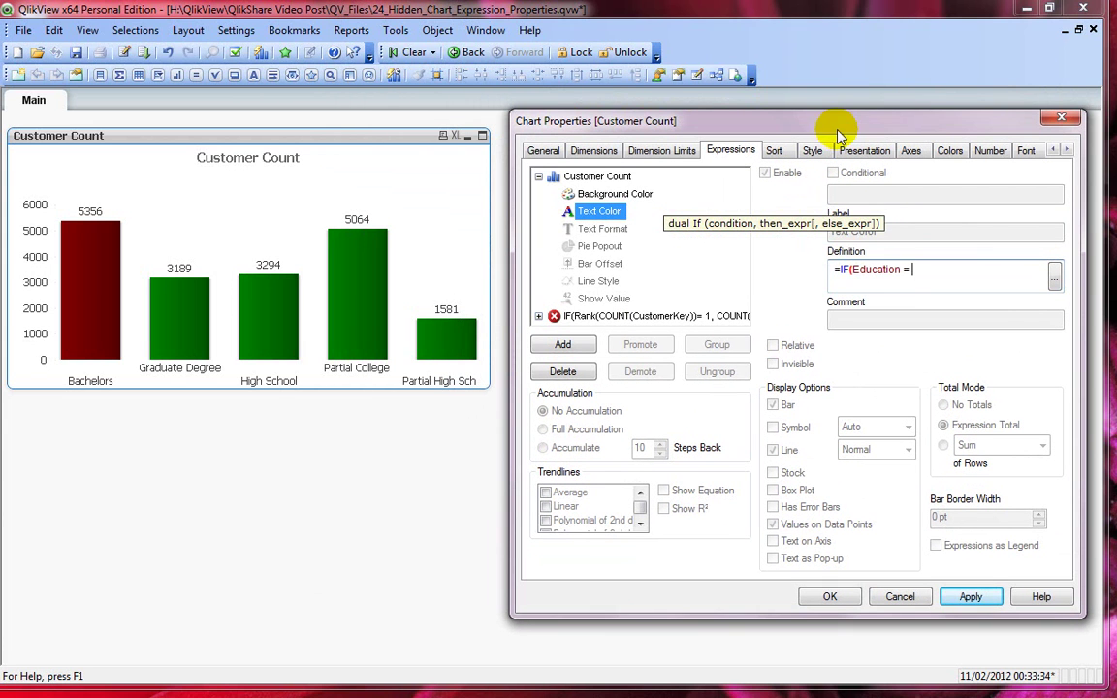
{"action": "type", "text": "'"}
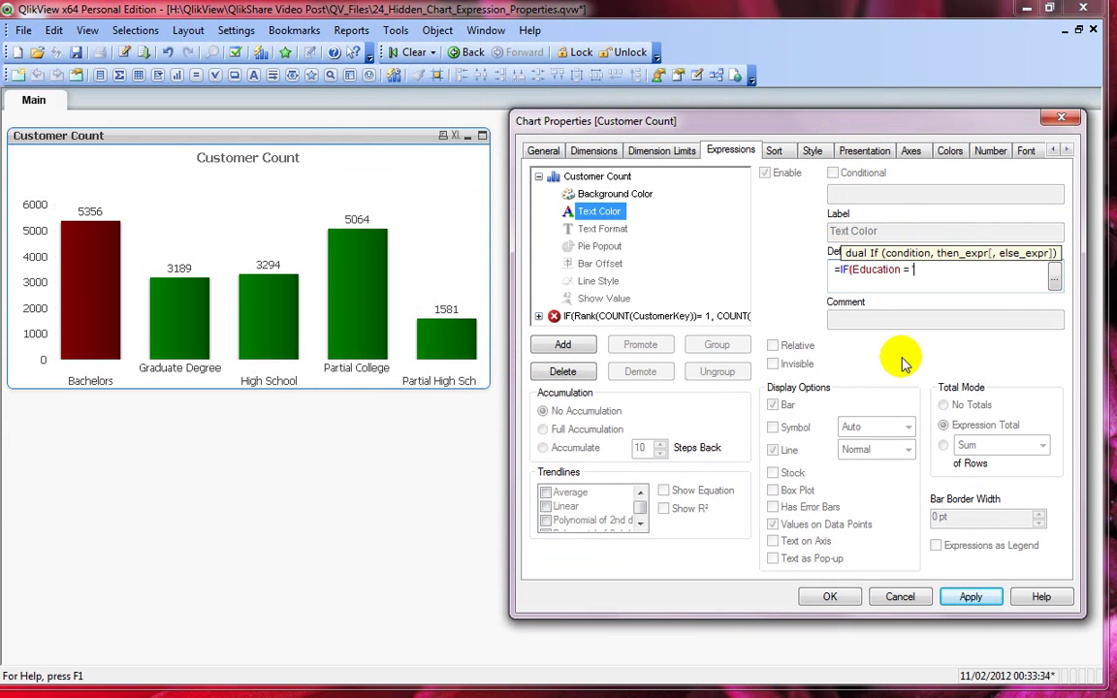
{"action": "type", "text": "Bachelors', qli"}
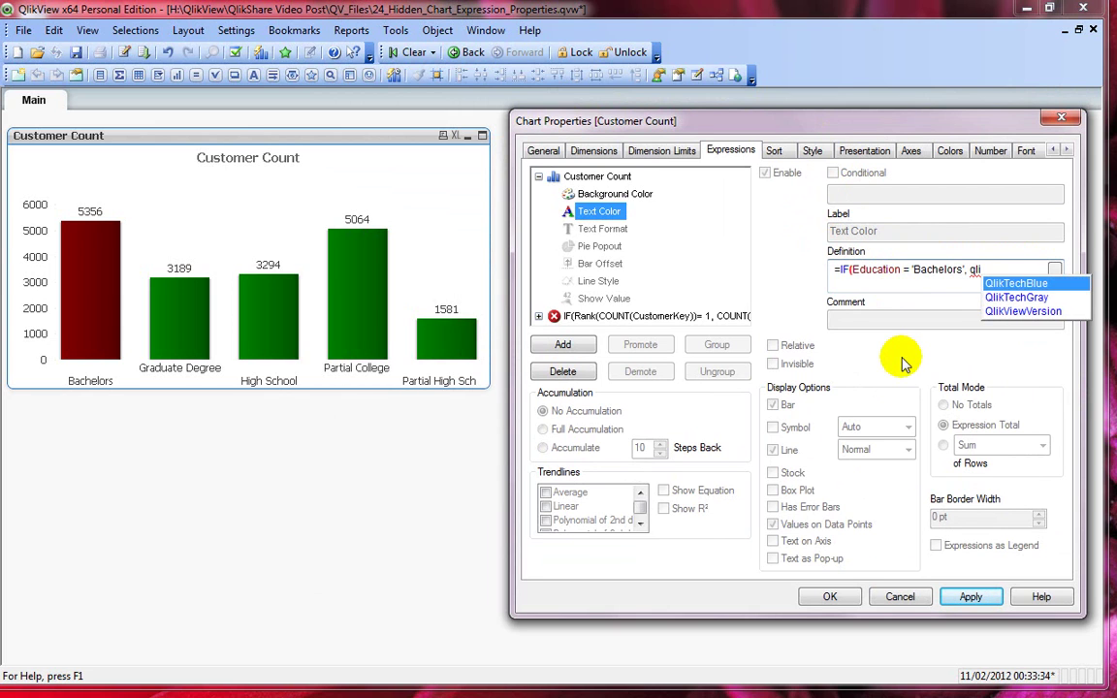
{"action": "key", "text": "Return"}
{"action": "type", "text": "()"}
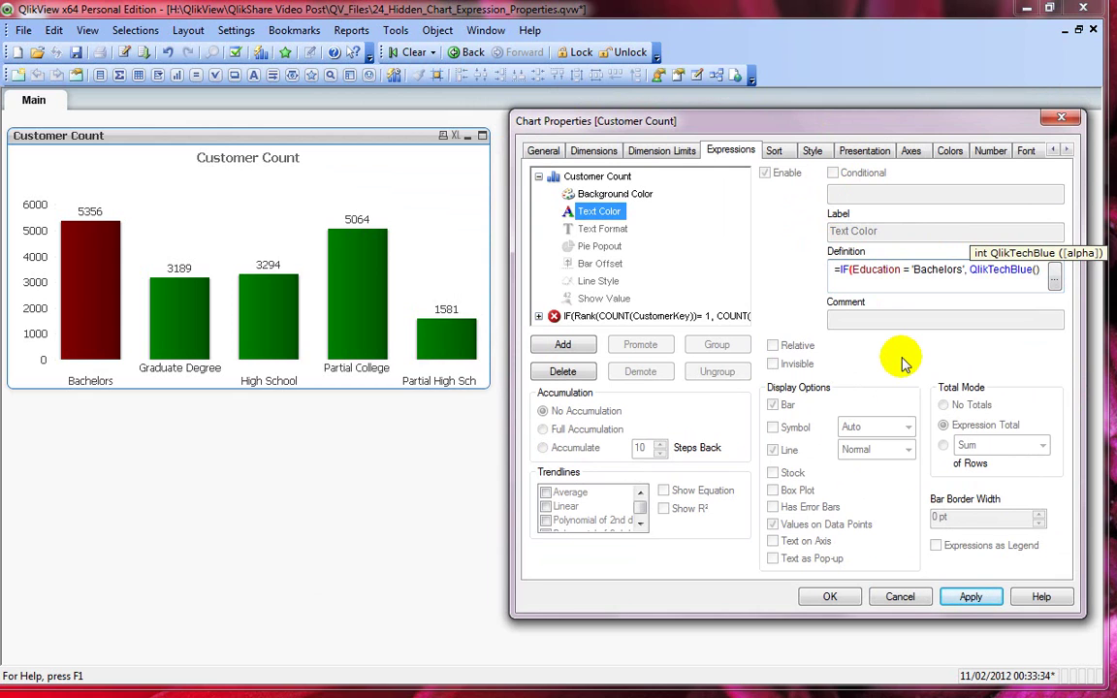
{"action": "type", "text": ","}
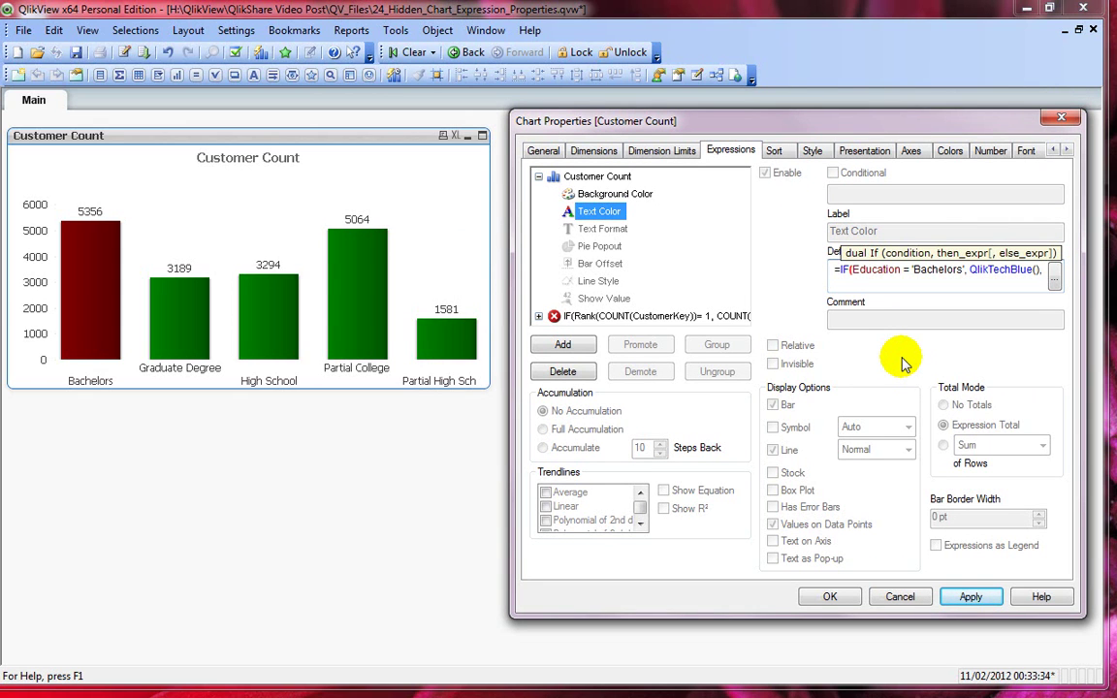
{"action": "type", "text": " Yel"}
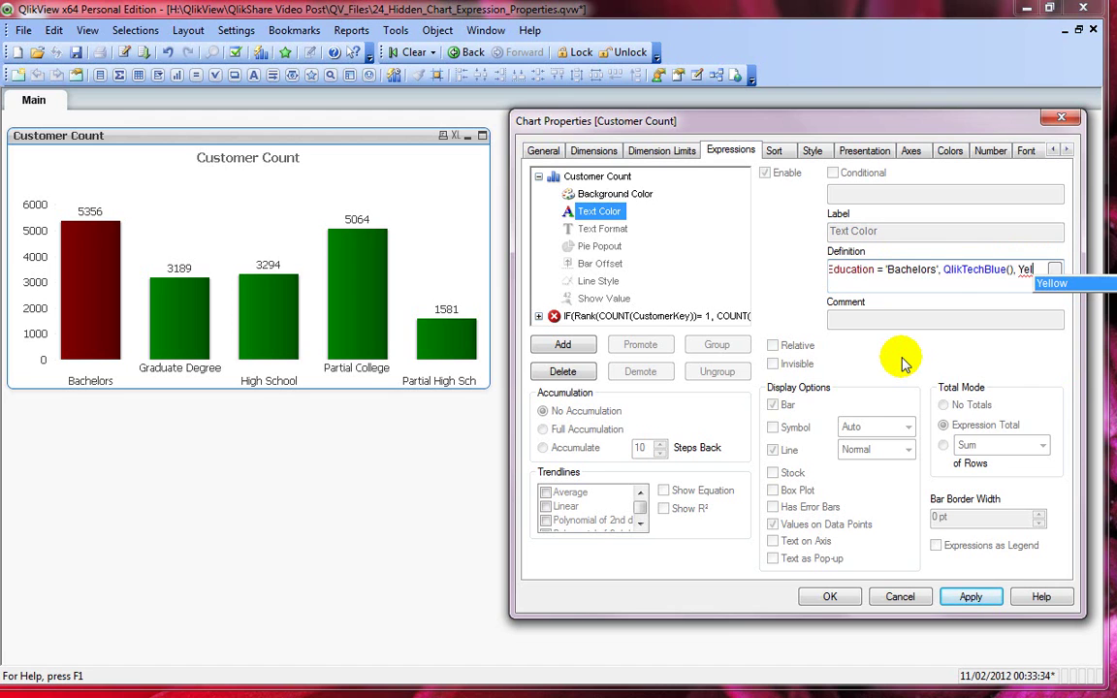
{"action": "type", "text": "low())"}
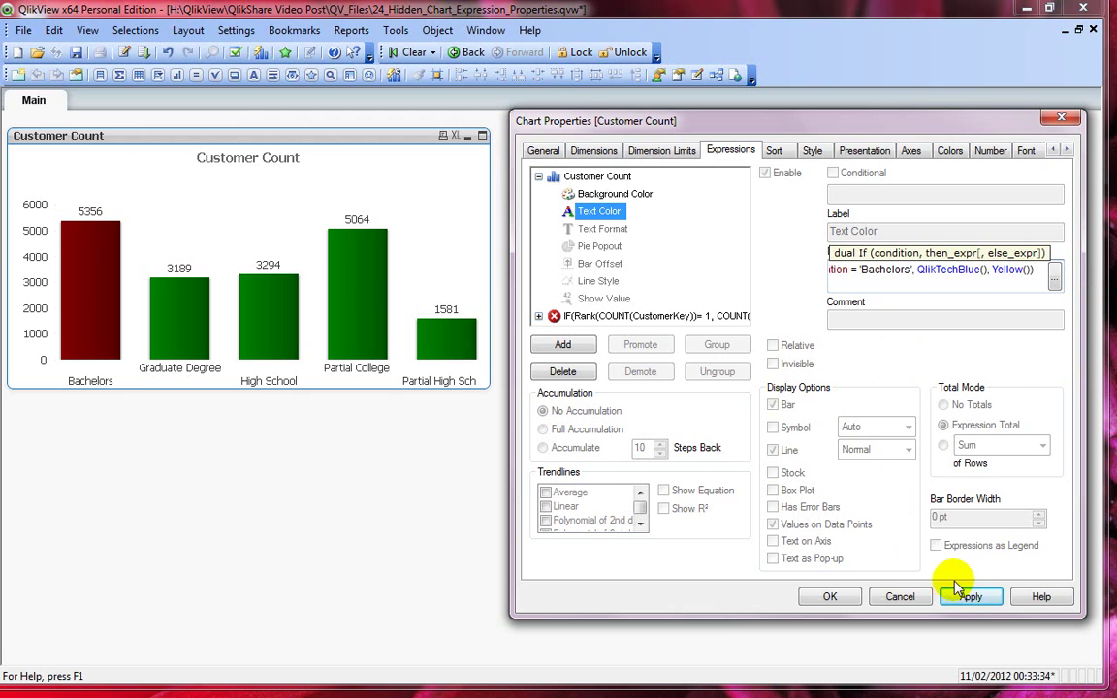
{"action": "left_click", "coordinate": [970, 595]}
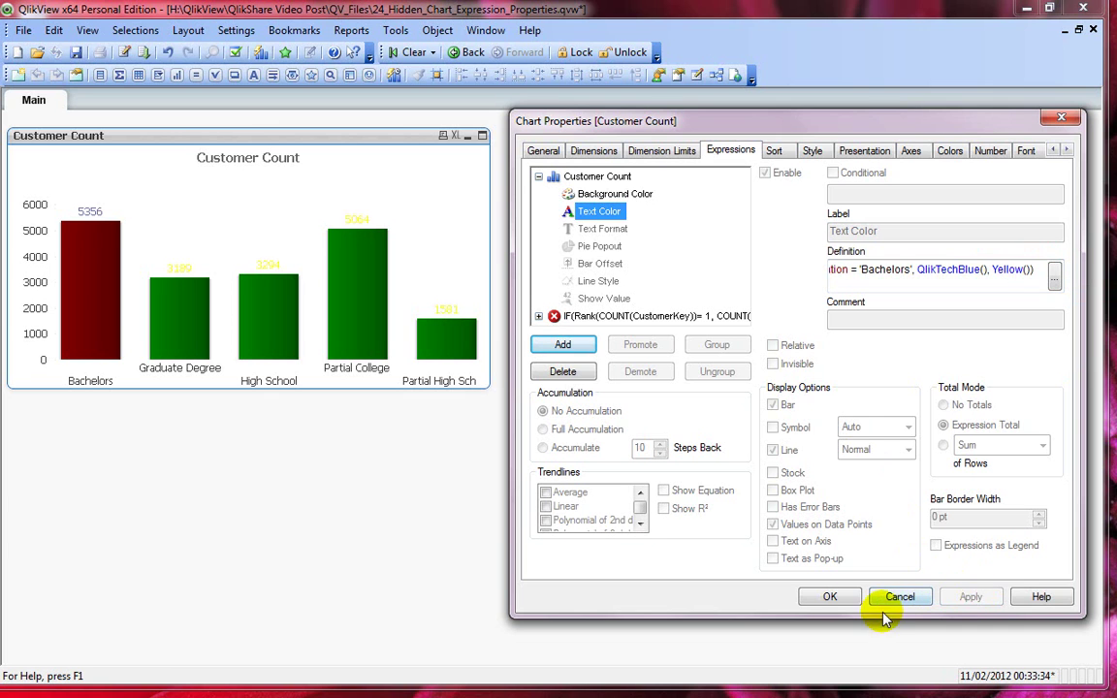
{"action": "left_click", "coordinate": [827, 596]}
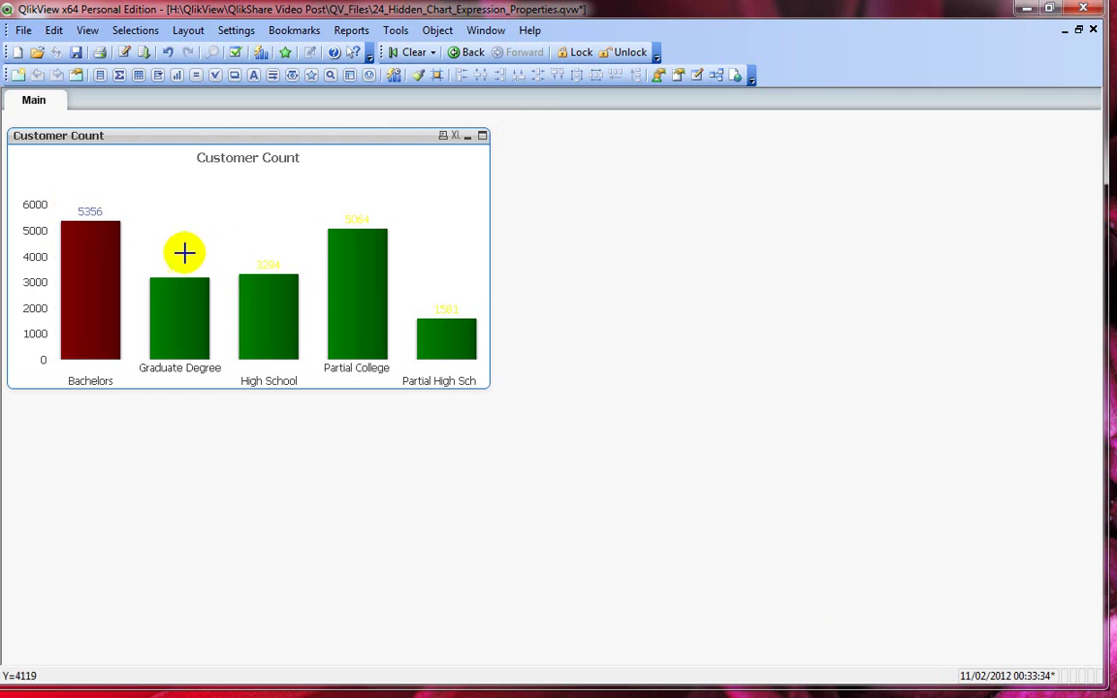
- Set the fallback colour in the Customer Count expression's Text Color definition to Green() and apply it to the chart
{"action": "right_click", "coordinate": [271, 196]}
{"action": "left_click", "coordinate": [291, 210]}
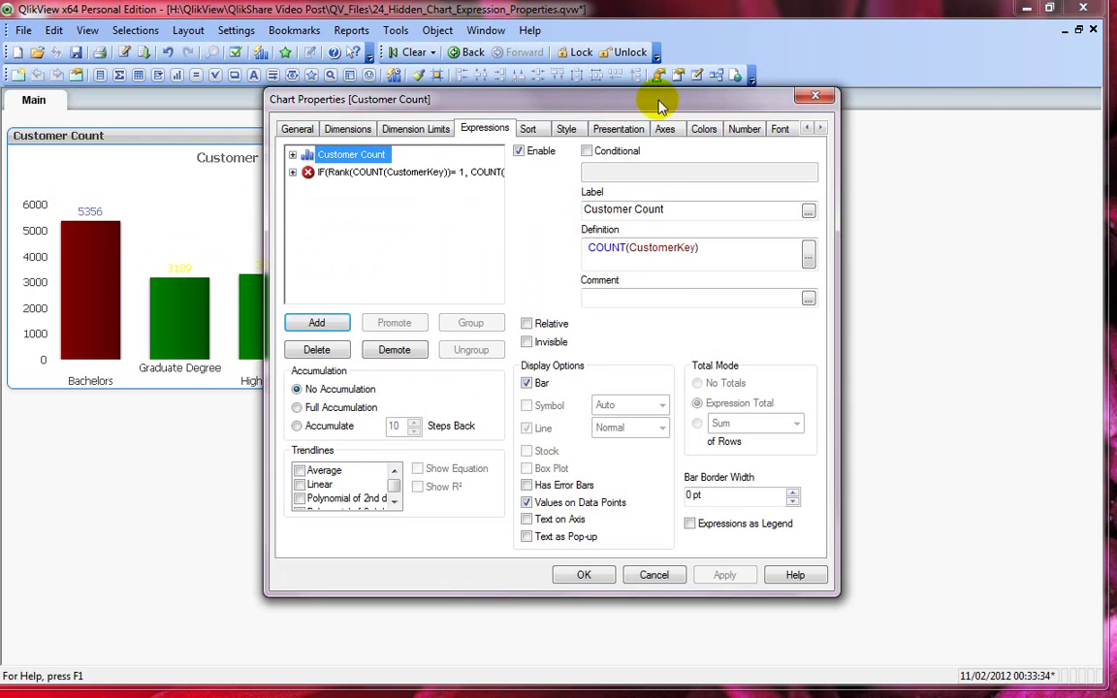
{"action": "left_click_drag", "start_coordinate": [606, 103], "coordinate": [818, 116]}
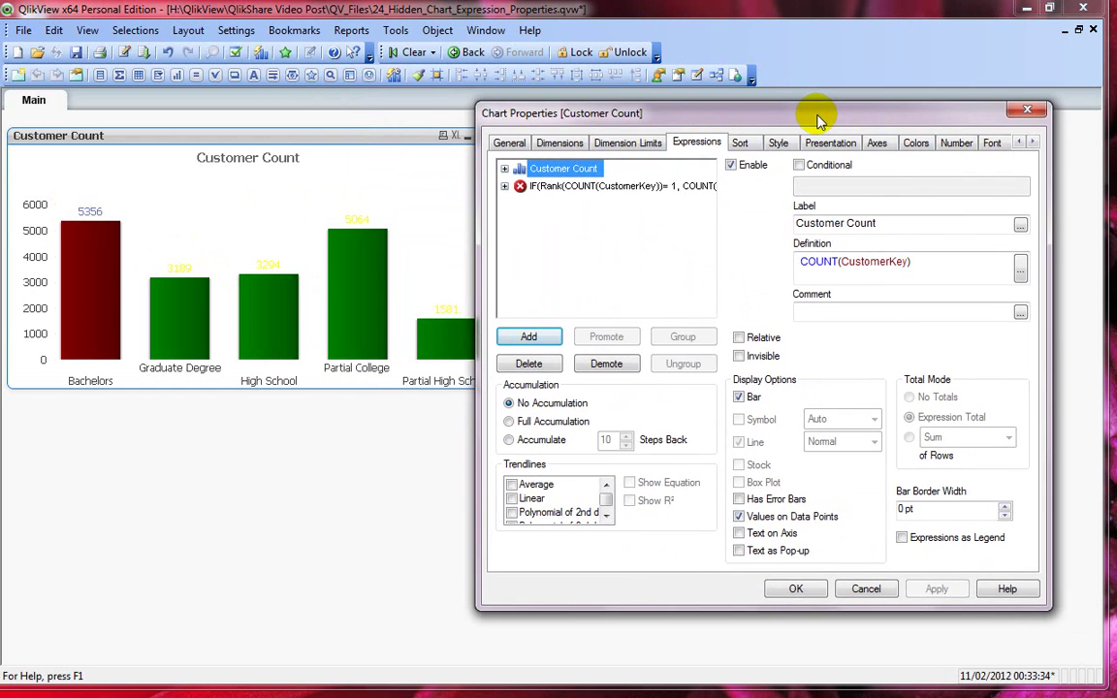
{"action": "left_click", "coordinate": [504, 169]}
{"action": "left_click", "coordinate": [559, 188]}
{"action": "left_click", "coordinate": [561, 203]}
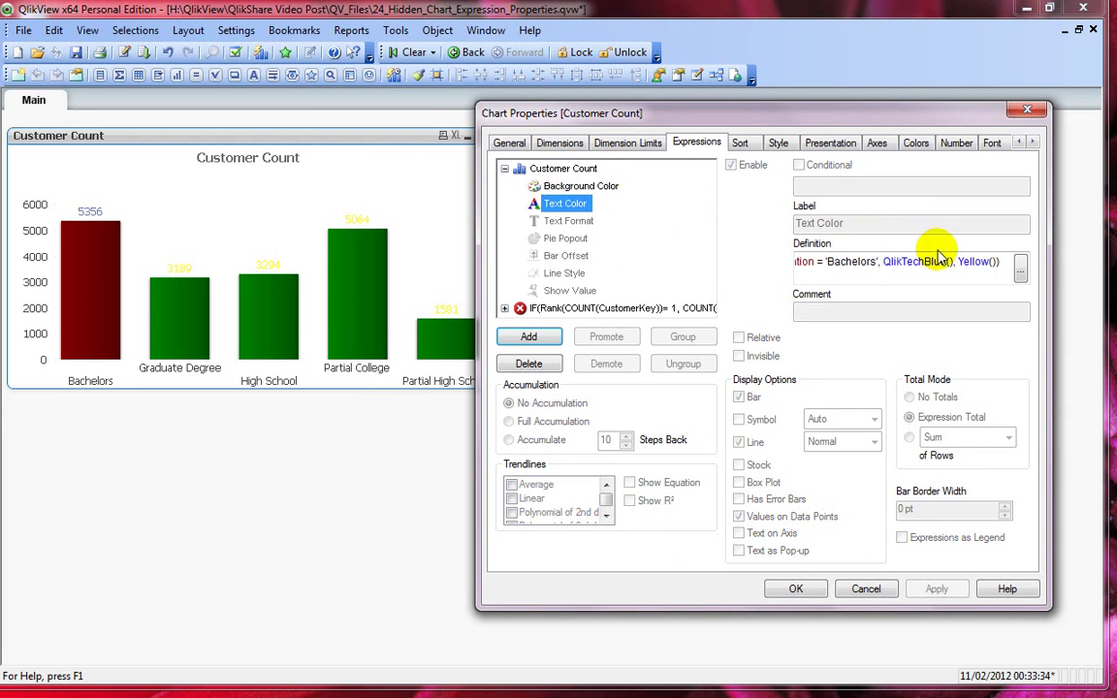
{"action": "double_click", "coordinate": [972, 261]}
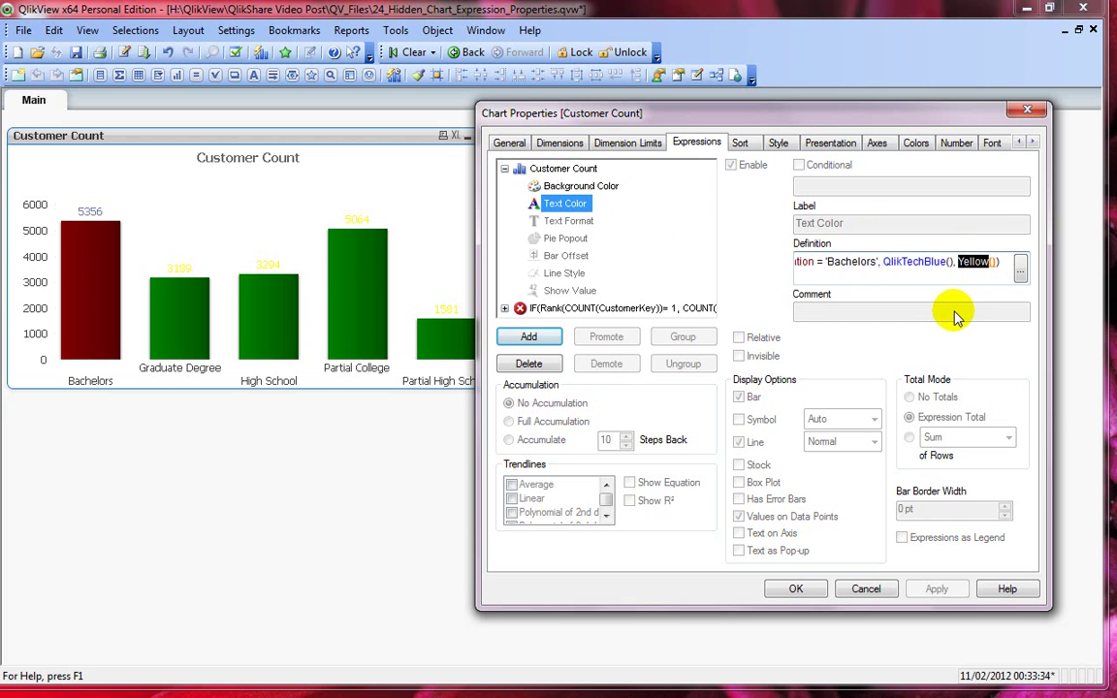
{"action": "type", "text": "gree"}
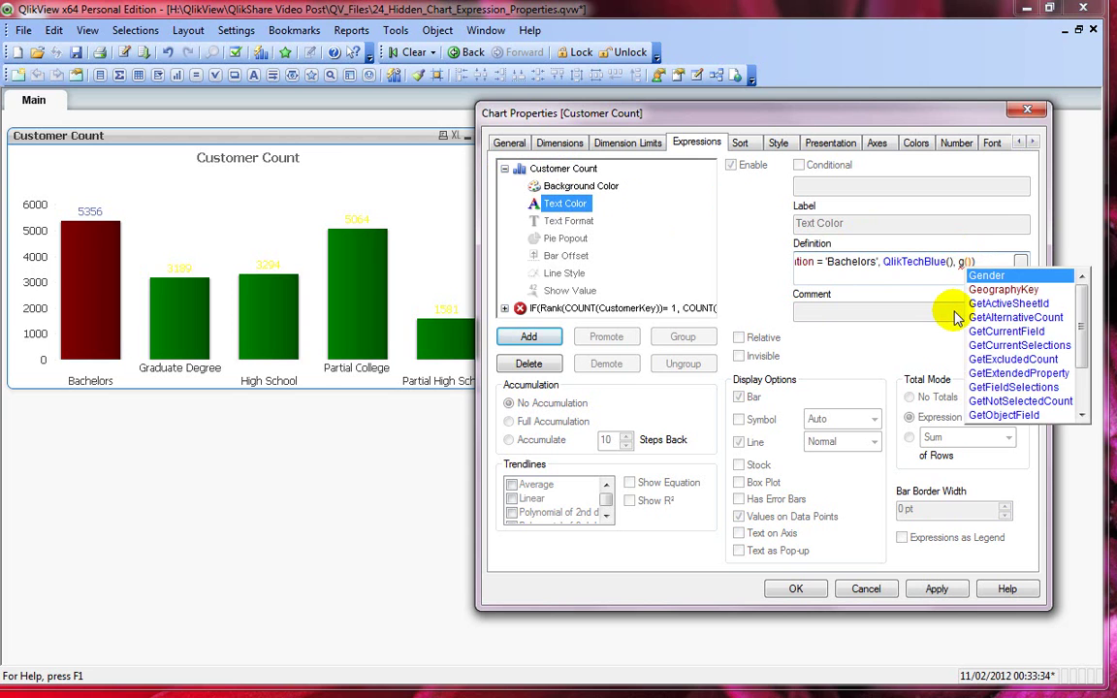
{"action": "key", "text": "Return"}
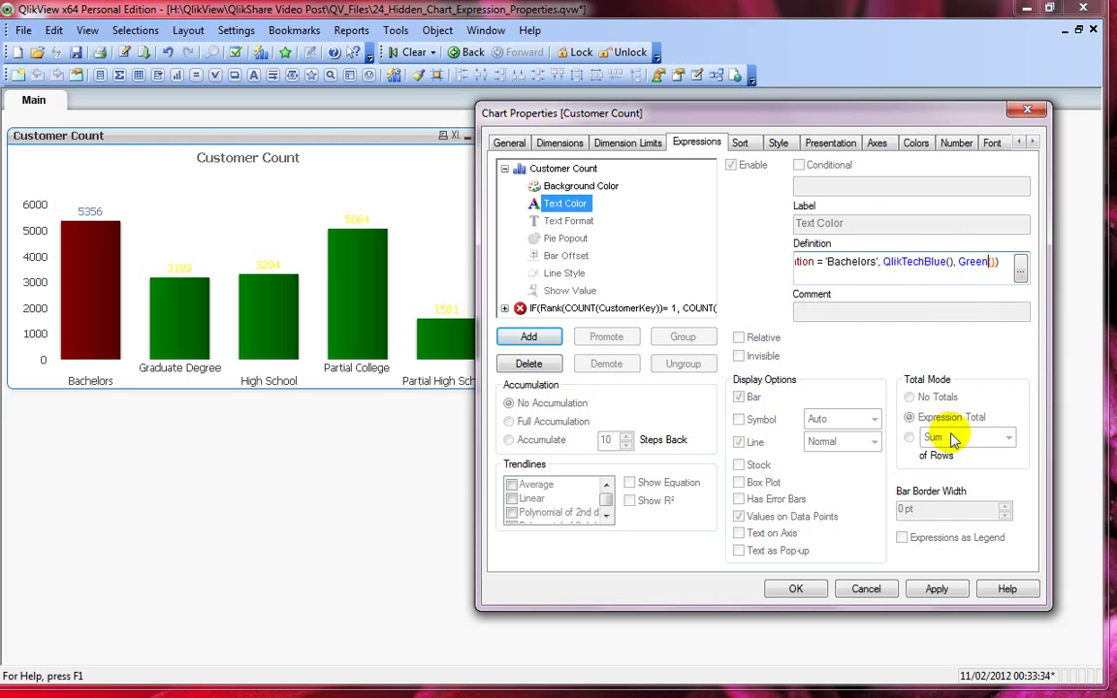
{"action": "left_click", "coordinate": [937, 589]}
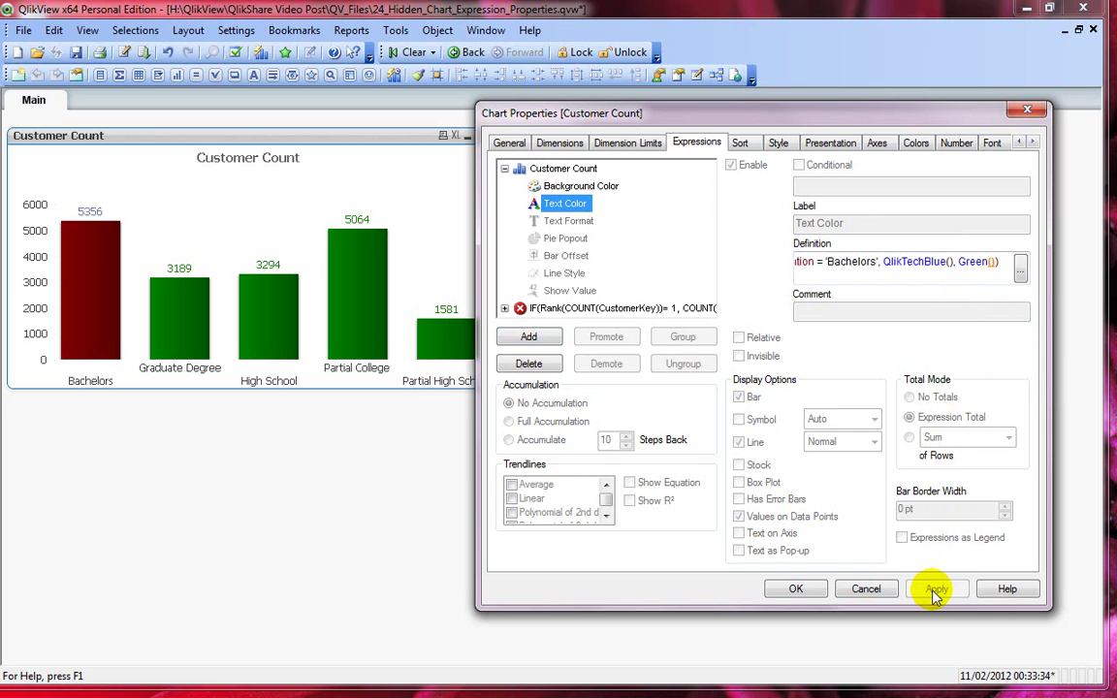
{"action": "left_click", "coordinate": [796, 590]}
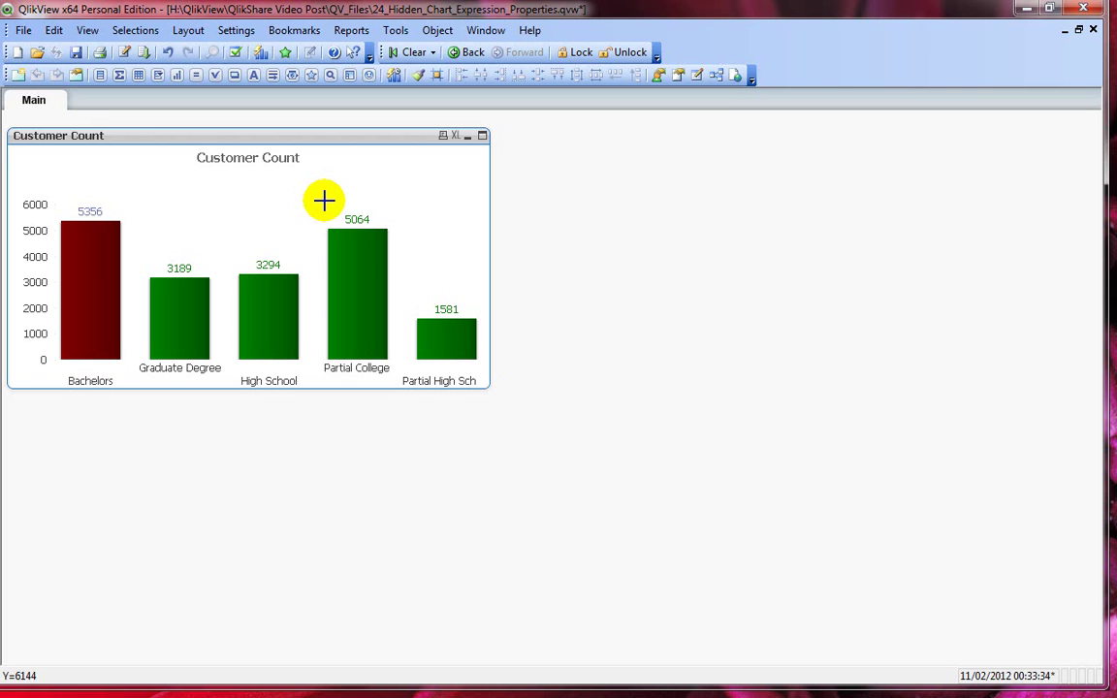
- Convert the Customer Count bar chart to a straight table and apply the change
{"action": "right_click", "coordinate": [351, 175]}
{"action": "left_click", "coordinate": [368, 182]}
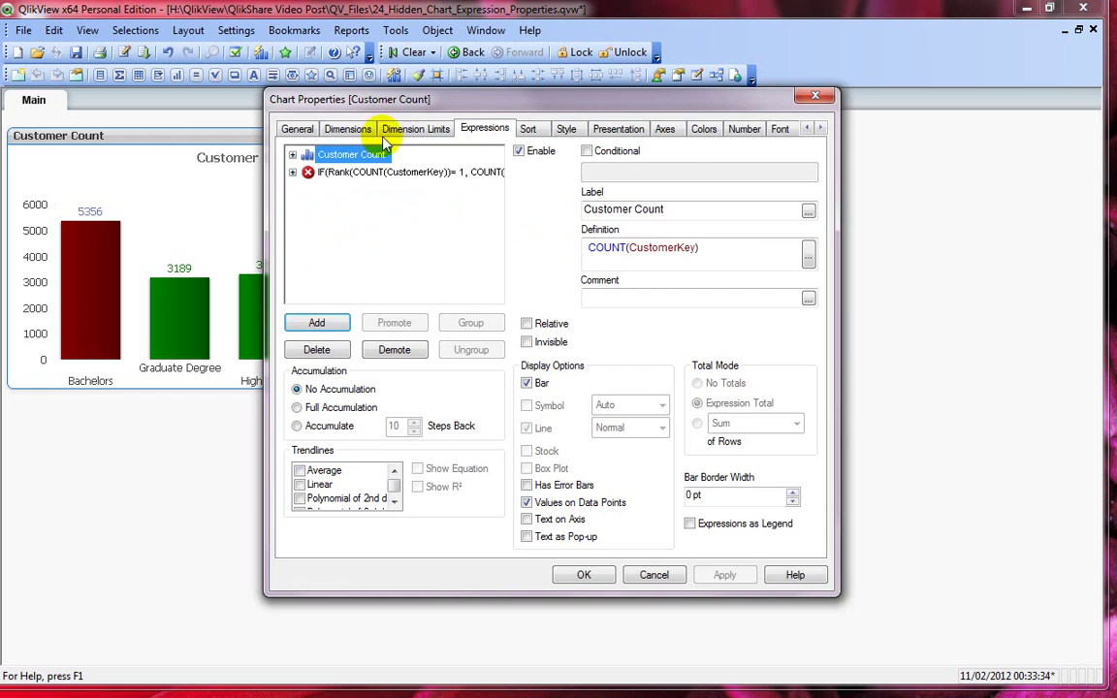
{"action": "left_click", "coordinate": [294, 125]}
{"action": "left_click_drag", "start_coordinate": [456, 100], "coordinate": [556, 104]}
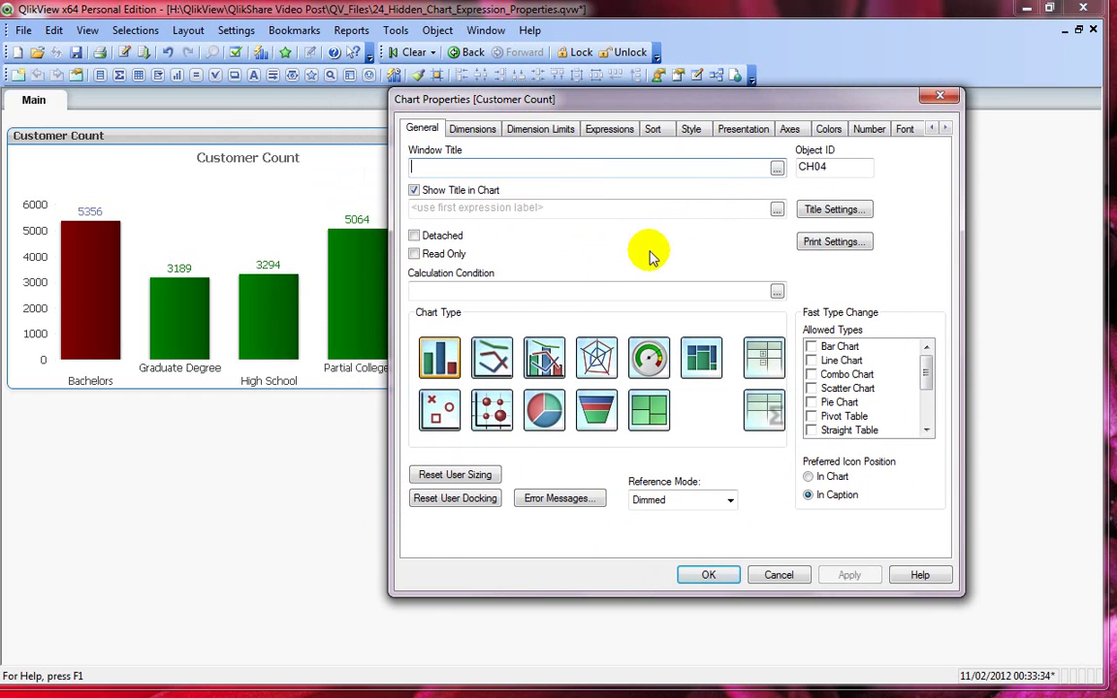
{"action": "left_click", "coordinate": [776, 408]}
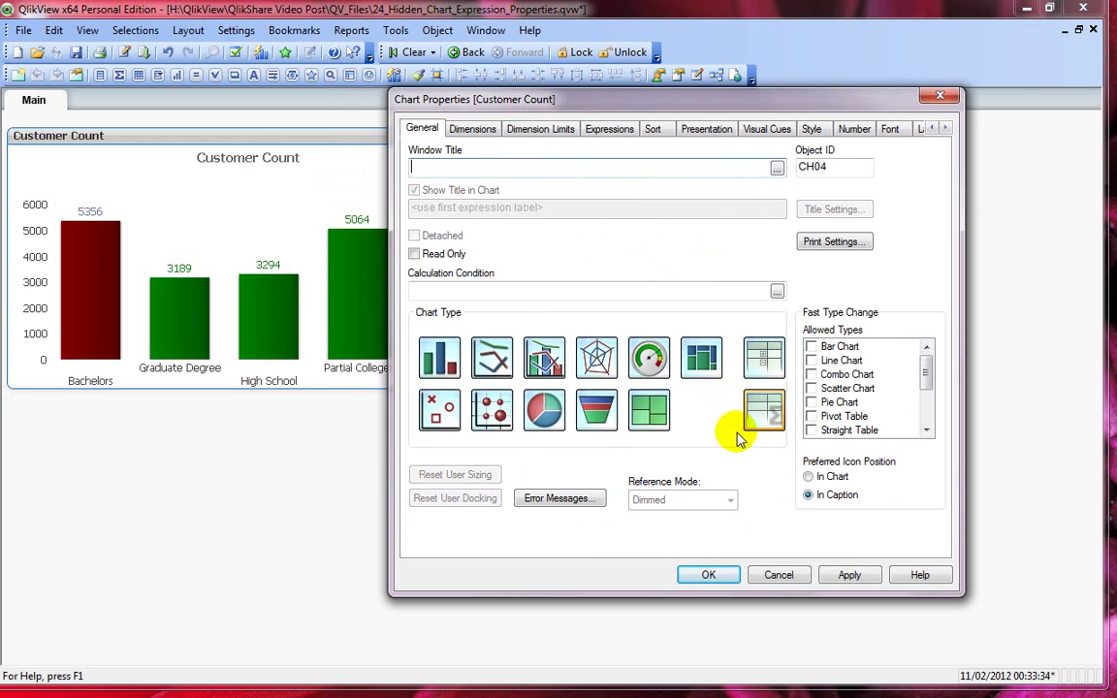
{"action": "left_click", "coordinate": [848, 576]}
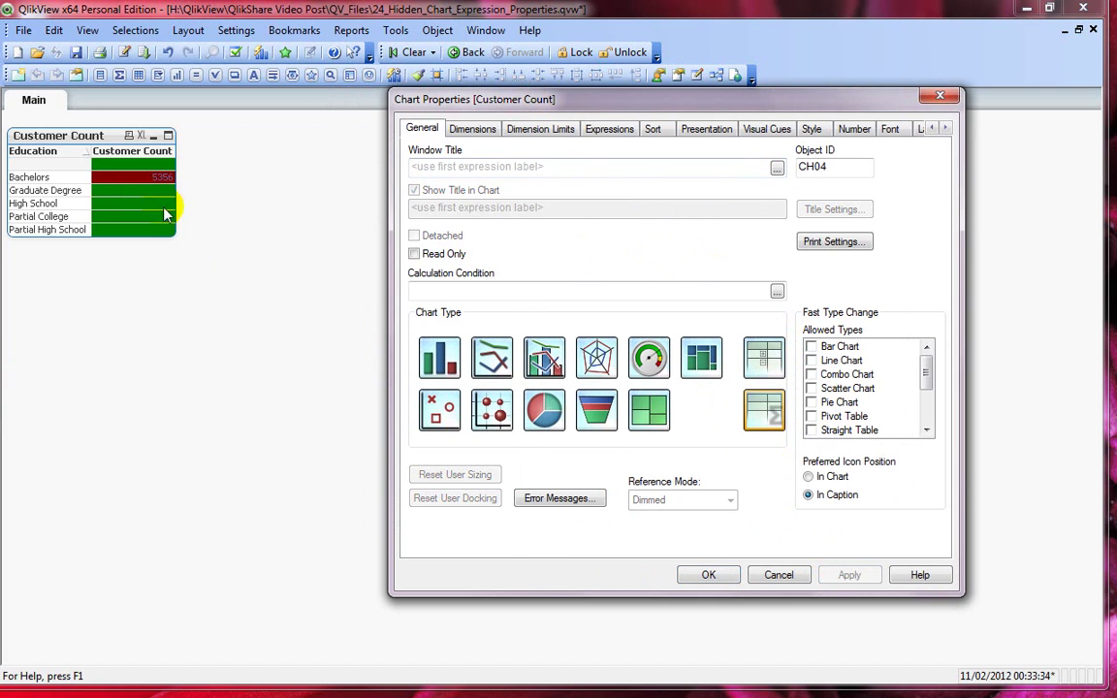
{"action": "left_click", "coordinate": [174, 182]}
{"action": "left_click", "coordinate": [165, 182]}
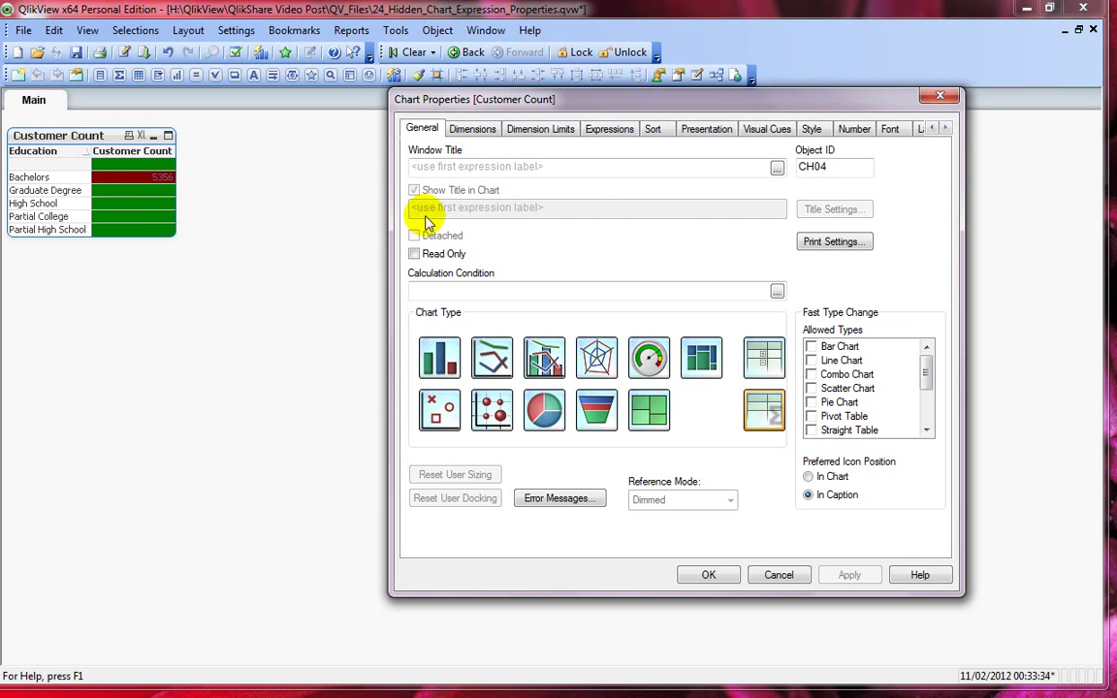
- Set the fallback colour in the Customer Count expression's Text Color definition to white() and apply it to the straight table
{"action": "left_click", "coordinate": [530, 133]}
{"action": "left_click", "coordinate": [609, 129]}
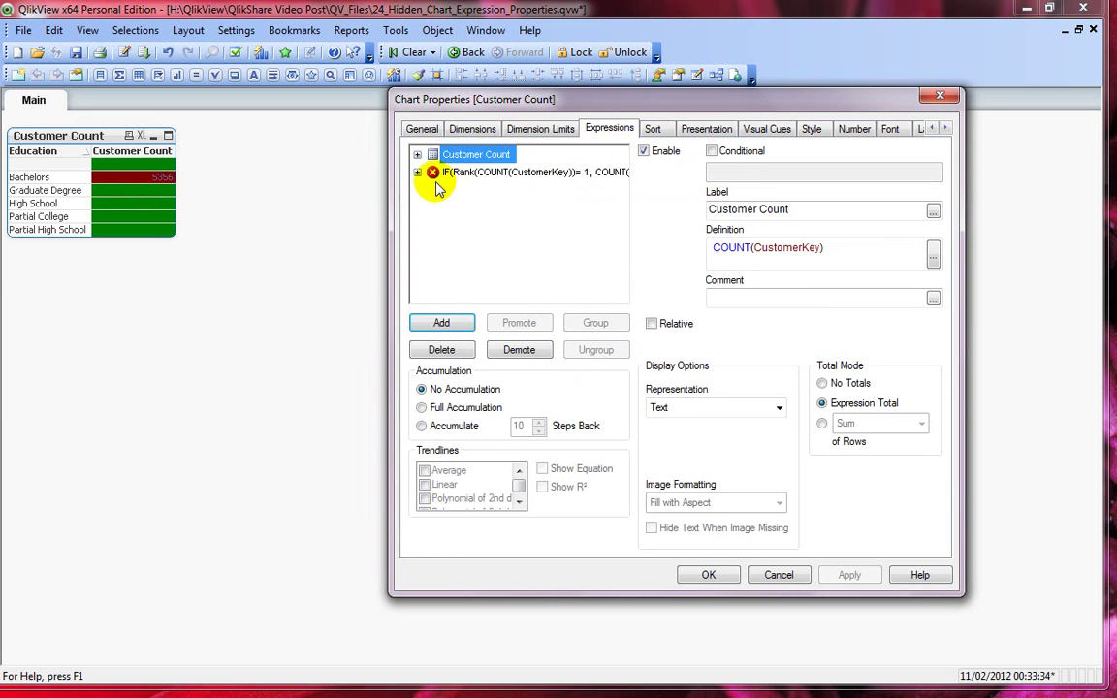
{"action": "left_click", "coordinate": [417, 154]}
{"action": "left_click", "coordinate": [472, 189]}
{"action": "double_click", "coordinate": [884, 247]}
{"action": "type", "text": "white"}
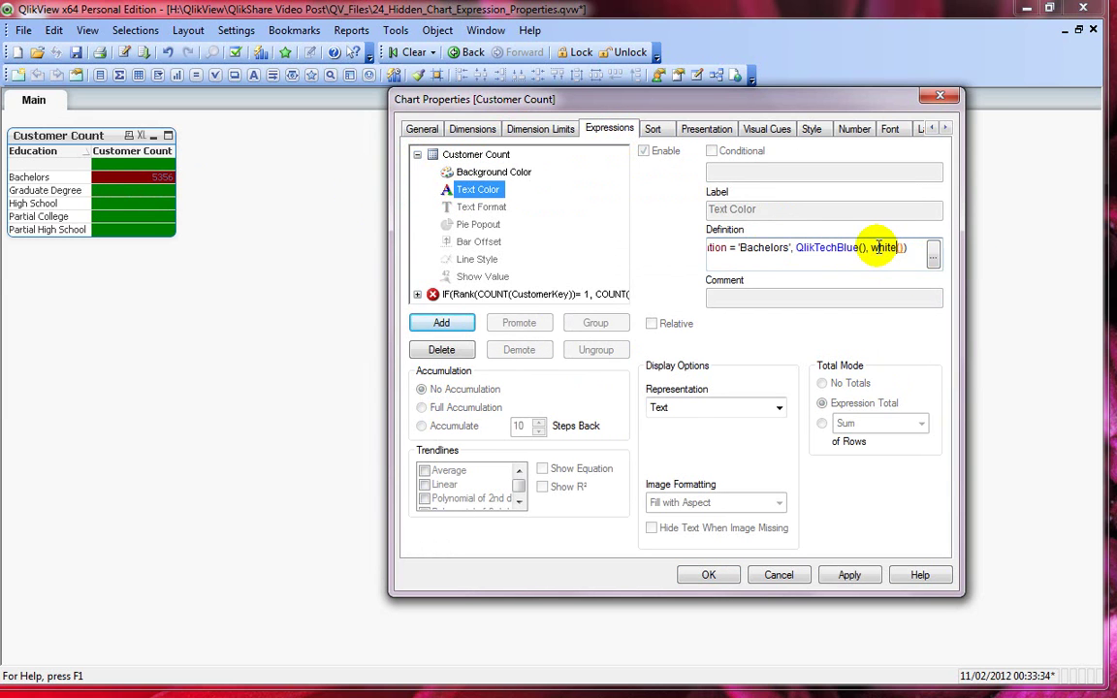
{"action": "left_click", "coordinate": [873, 579]}
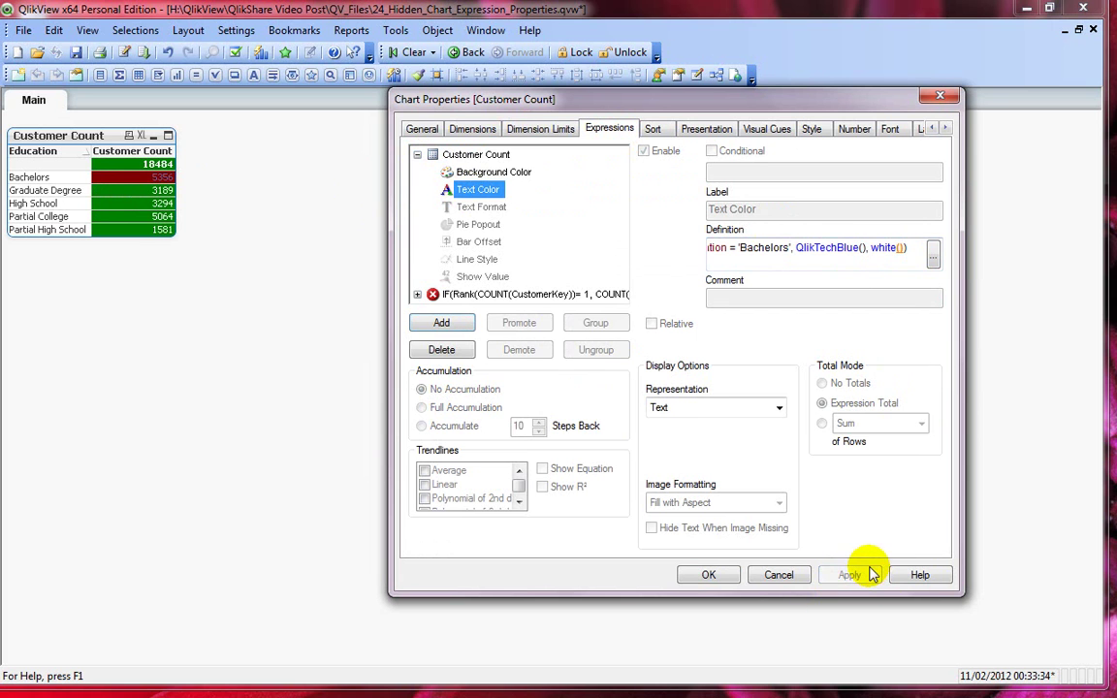
{"action": "left_click", "coordinate": [711, 574]}
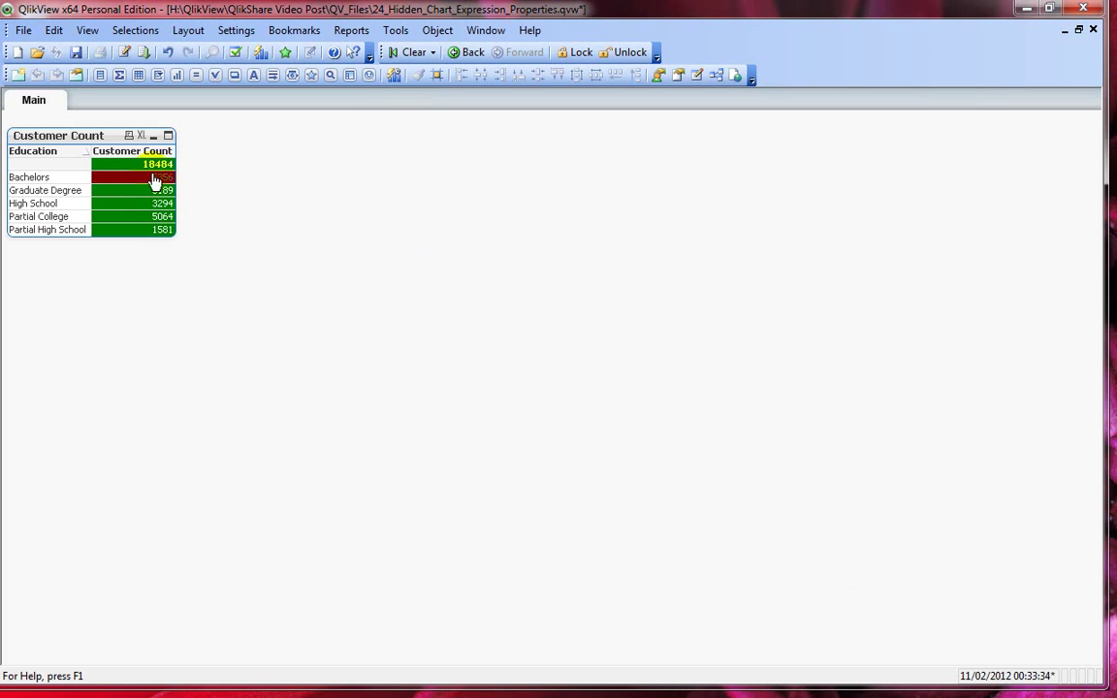
- Change the Customer Count straight table back to a bar chart
{"action": "right_click", "coordinate": [95, 138]}
{"action": "left_click", "coordinate": [101, 143]}
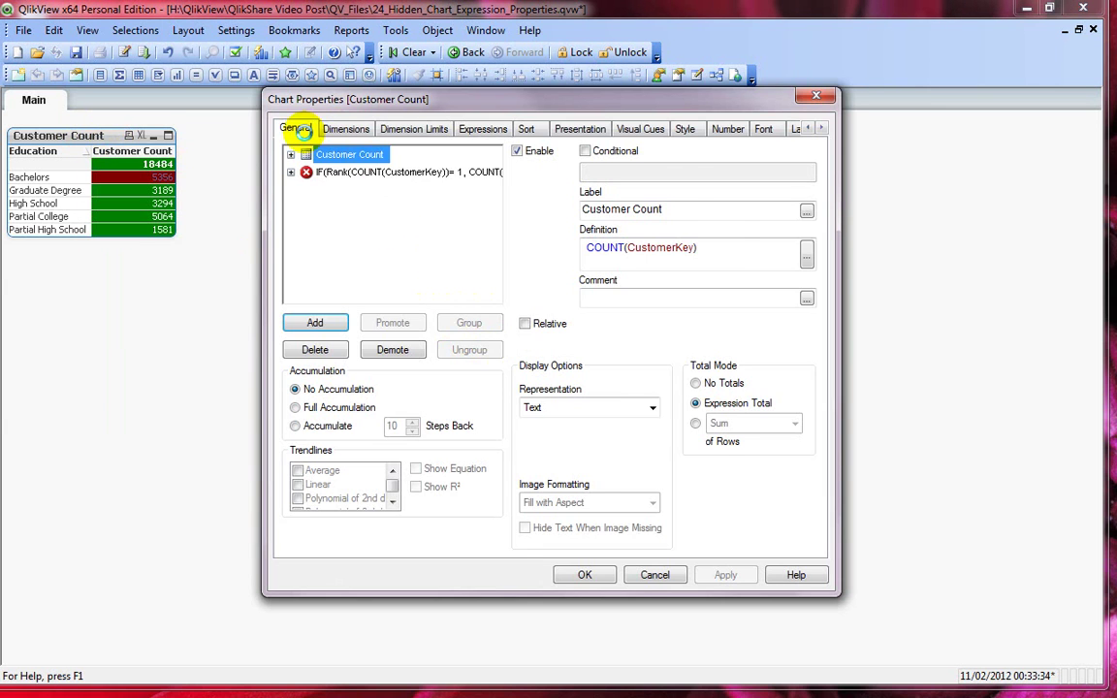
{"action": "left_click", "coordinate": [295, 128]}
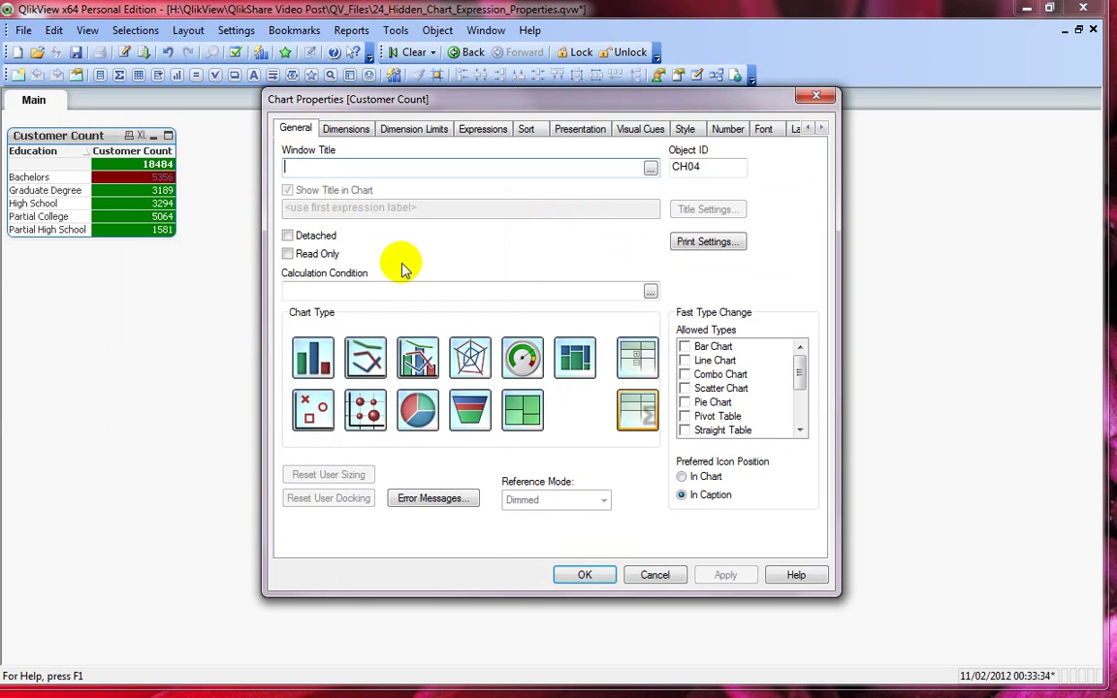
{"action": "left_click", "coordinate": [585, 576]}
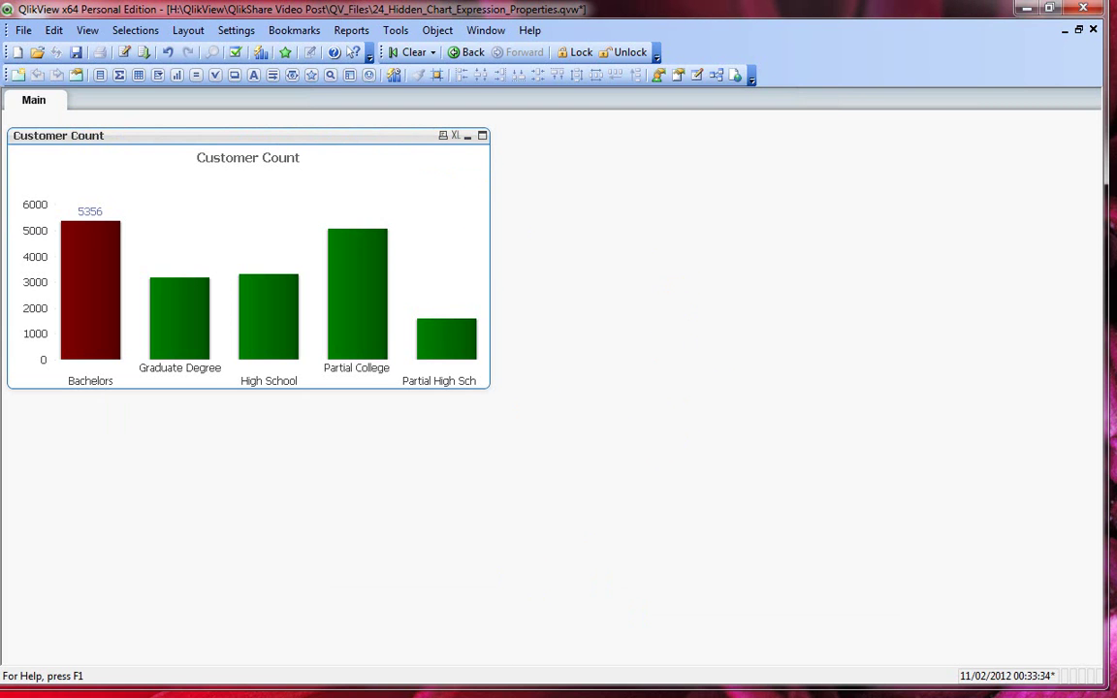
- Switch to the PowerPoint presentation and view the Text Format slide with its sample expressions
{"action": "key", "text": "alt+Tab"}
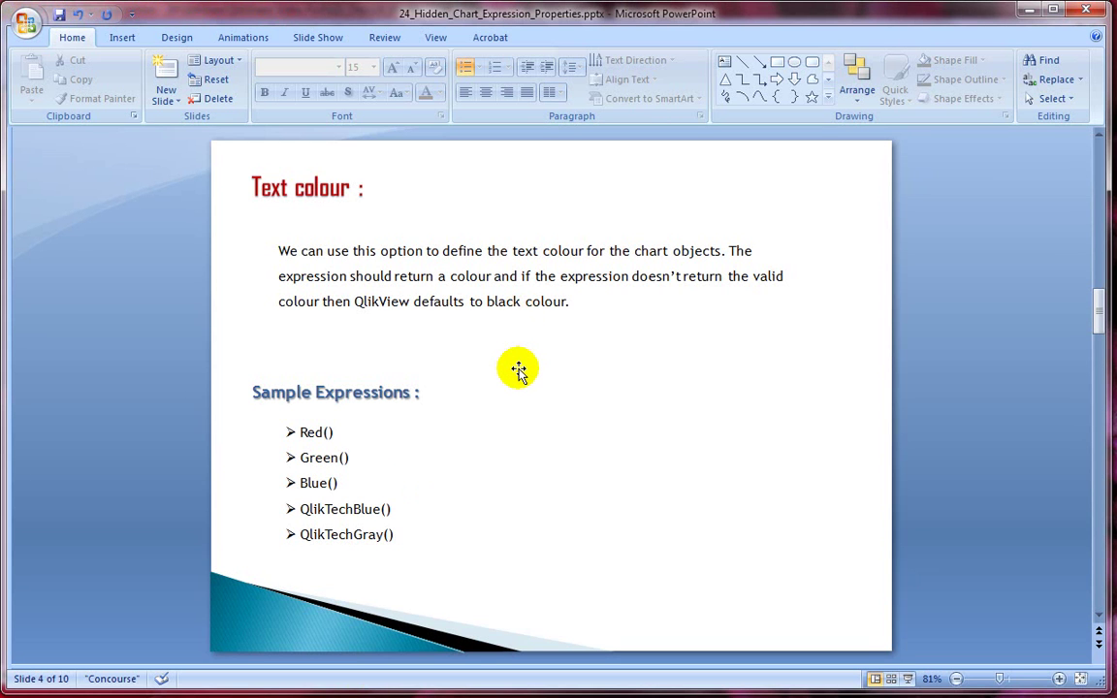
{"action": "key", "text": "Page_Down"}
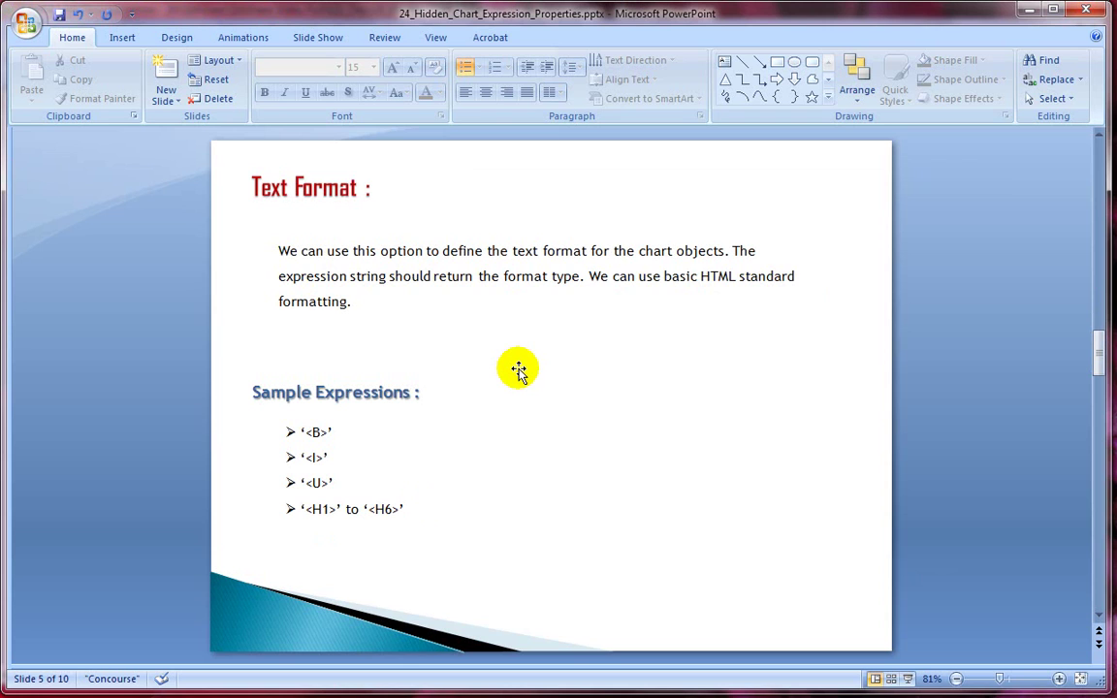
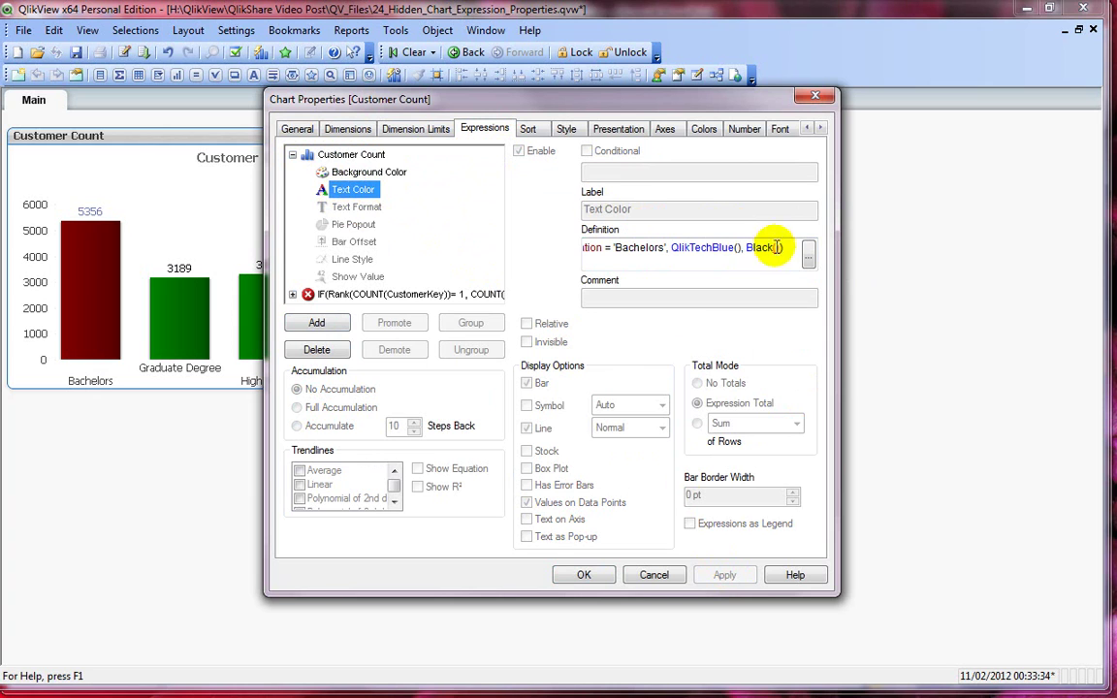
- Set the Bachelors colour in the Customer Count expression's Text Color definition to Red() and apply it
{"action": "double_click", "coordinate": [713, 249]}
{"action": "type", "text": "Red"}
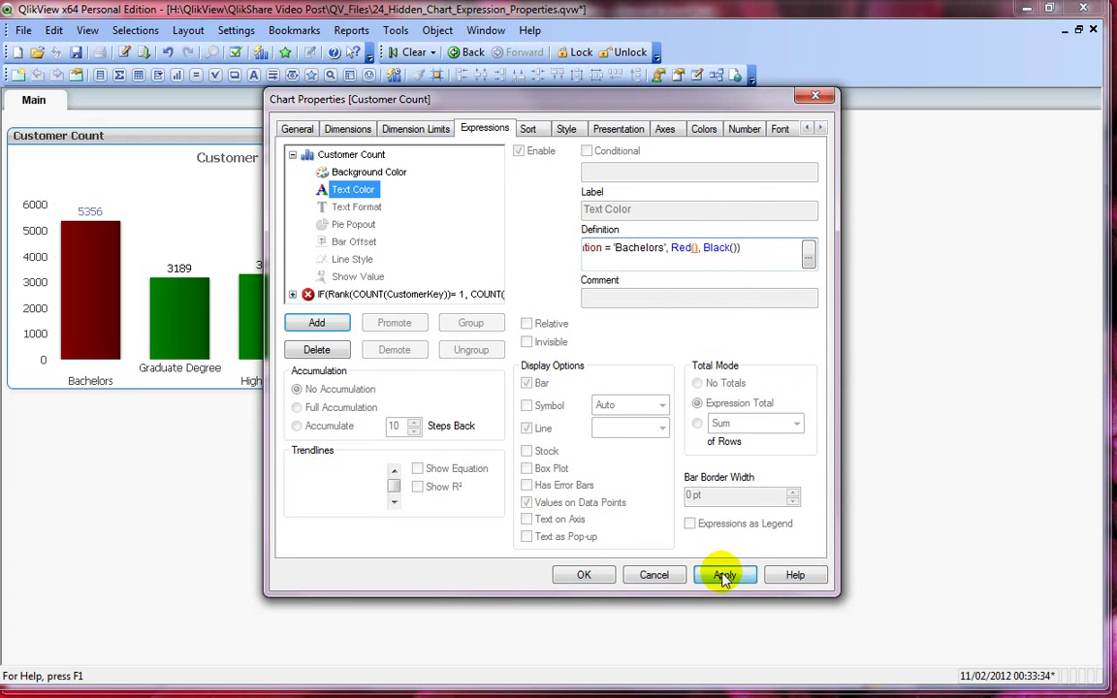
{"action": "left_click", "coordinate": [726, 576]}
- Set the Customer Count expression's Text Format definition to ='<B>' and apply it to the chart
{"action": "left_click", "coordinate": [359, 207]}
{"action": "left_click", "coordinate": [669, 256]}
{"action": "type", "text": "='"}
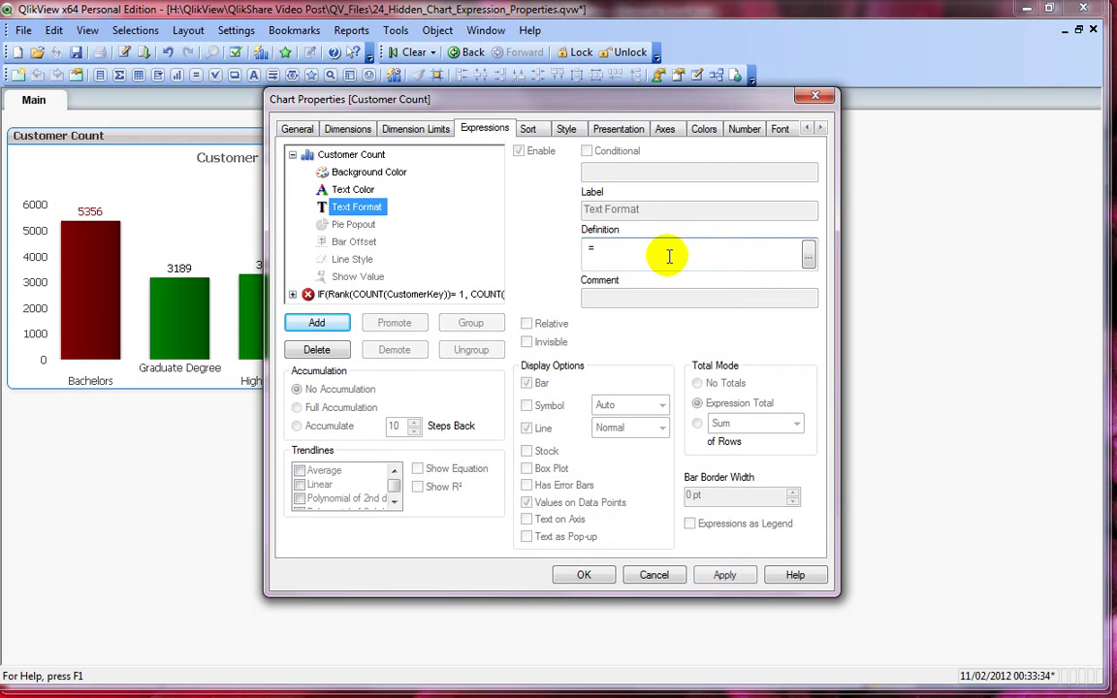
{"action": "type", "text": "<B>"}
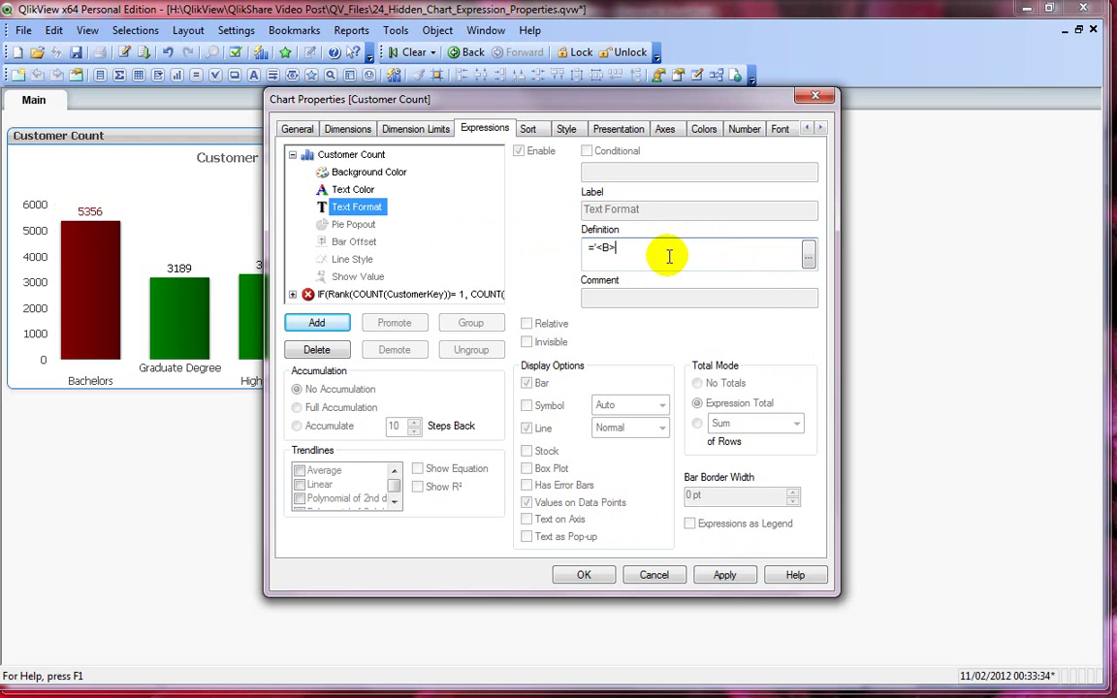
{"action": "type", "text": "'"}
{"action": "left_click", "coordinate": [717, 573]}
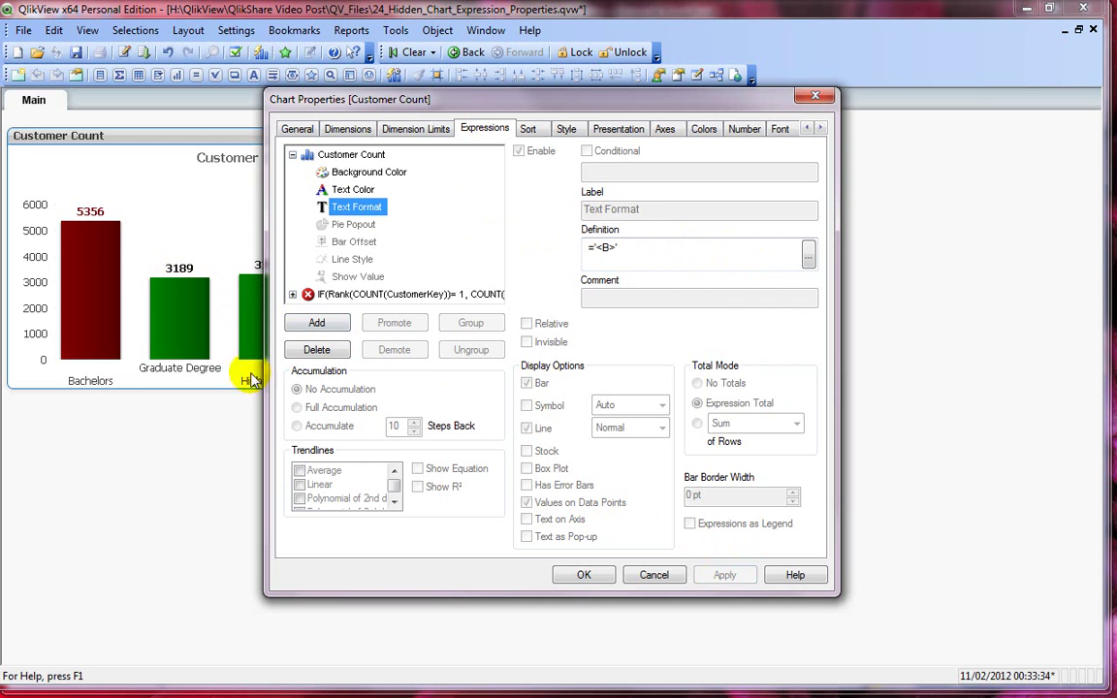
- Add the <i> tag after <B> within the same string of the Text Format definition and apply it
{"action": "left_click", "coordinate": [656, 252]}
{"action": "key", "text": "BackSpace"}
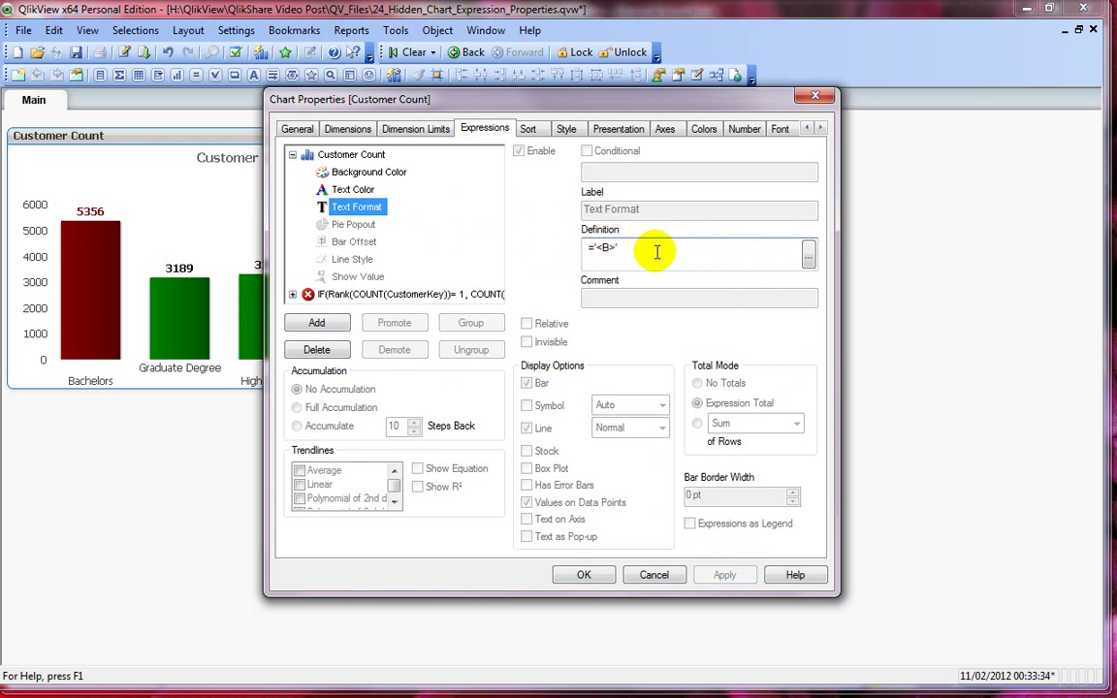
{"action": "type", "text": "<i>"}
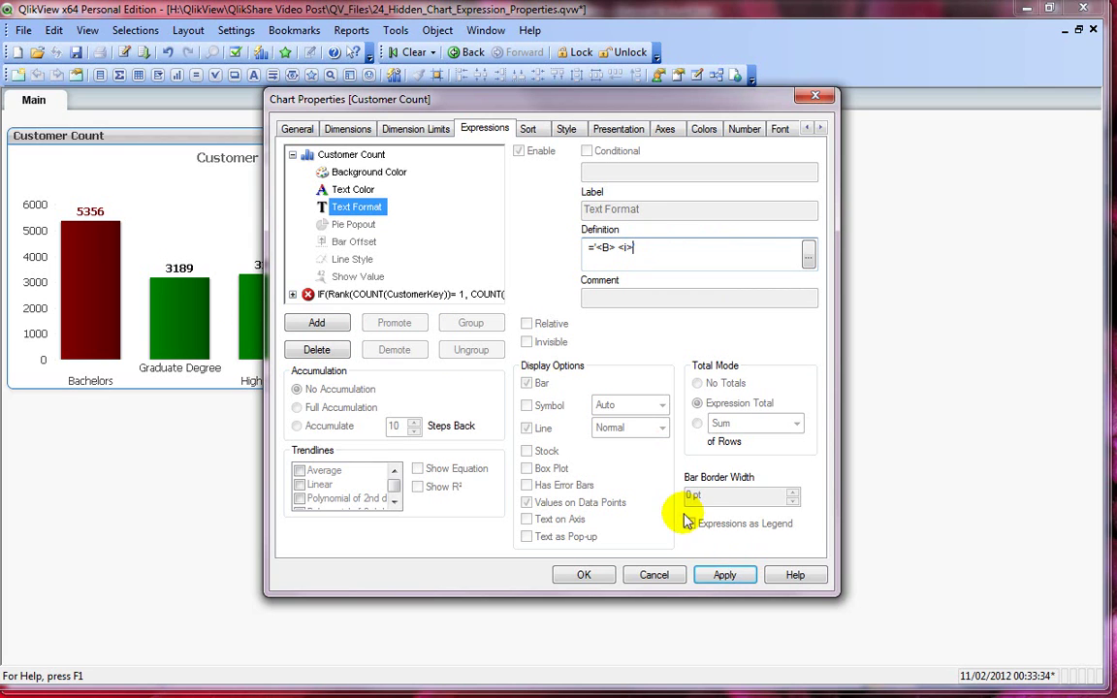
{"action": "left_click", "coordinate": [716, 576]}
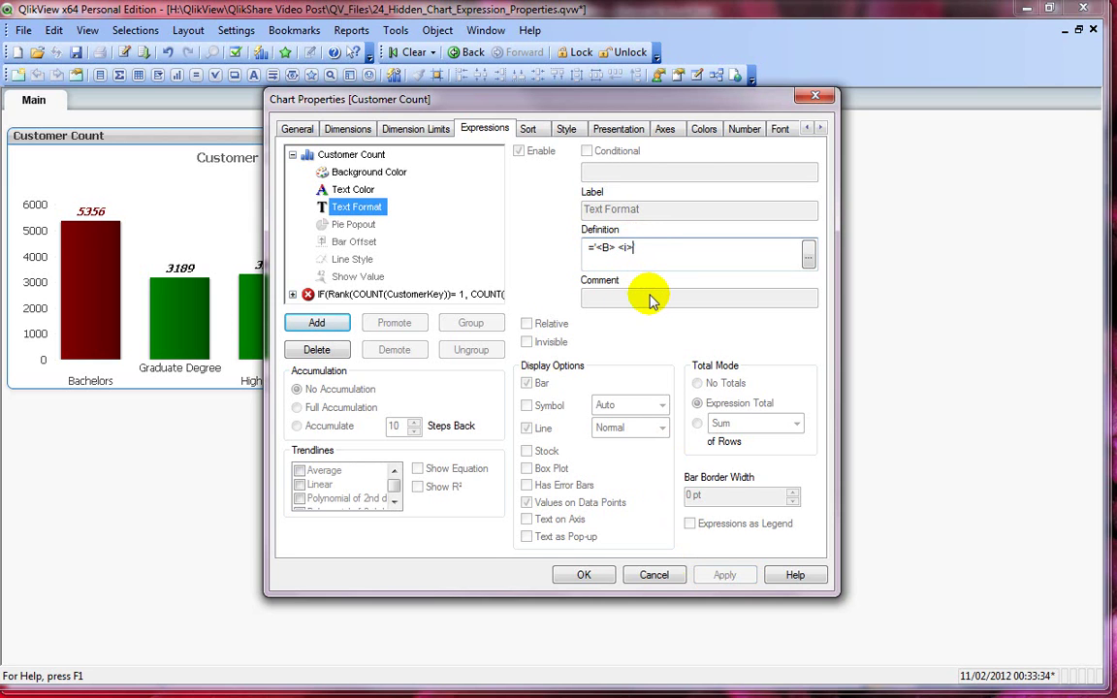
- Rewrite the Text Format definition as two joined strings, ='<B>' & '<i>', and apply it
{"action": "key", "text": "BackSpace"}
{"action": "key", "text": "BackSpace"}
{"action": "key", "text": "BackSpace"}
{"action": "key", "text": "BackSpace"}
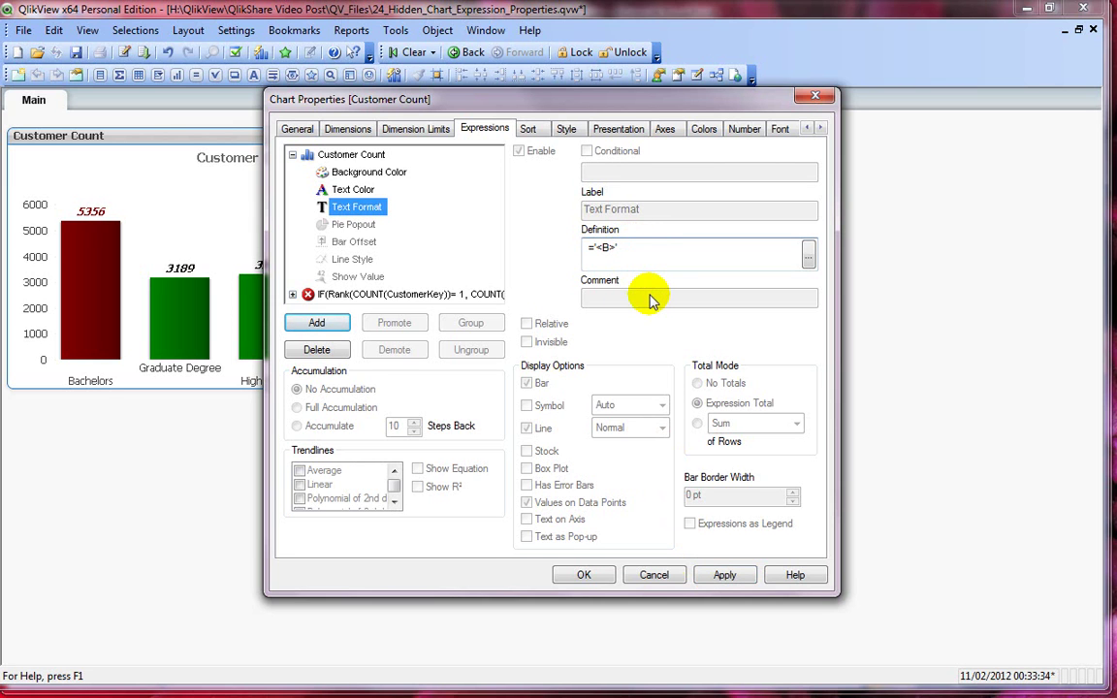
{"action": "type", "text": "' & '<i>"}
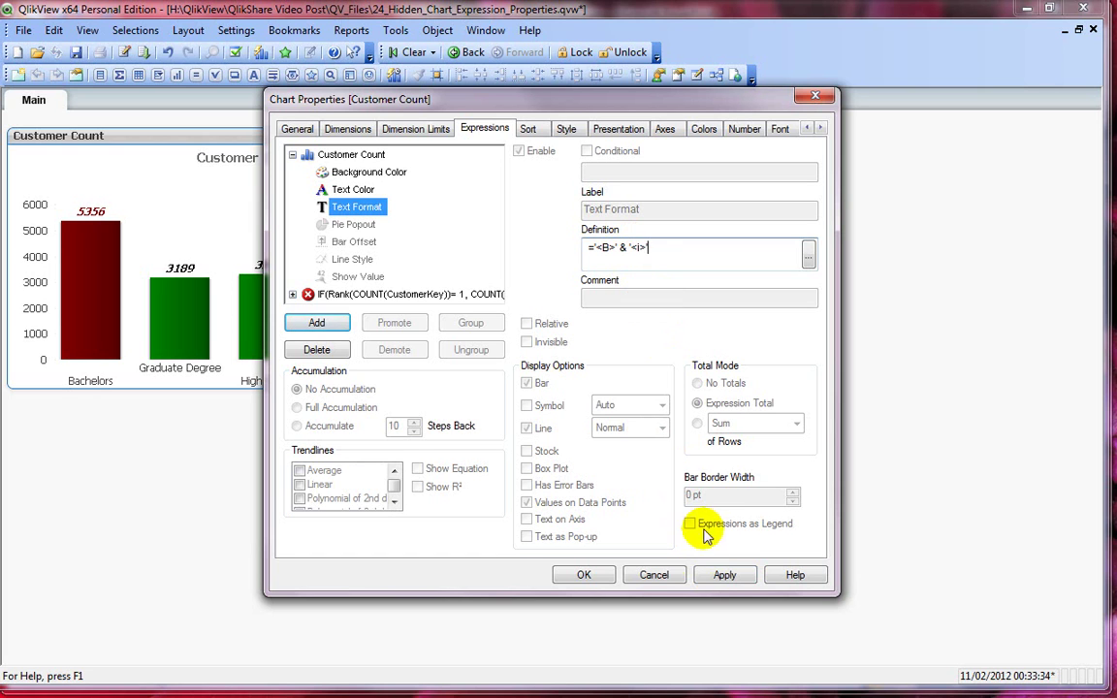
{"action": "left_click", "coordinate": [711, 576]}
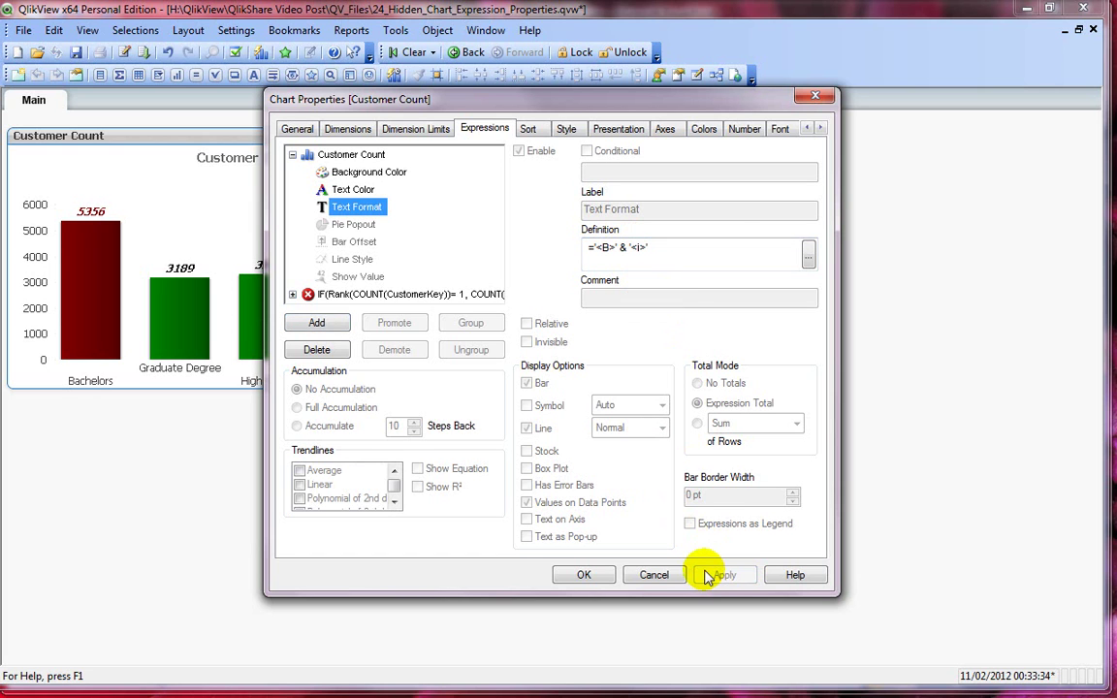
- Extend the Text Format definition to ='<B>' & '<i>' & '<u>' and apply it to the chart
{"action": "left_click", "coordinate": [711, 252]}
{"action": "type", "text": "' & "}
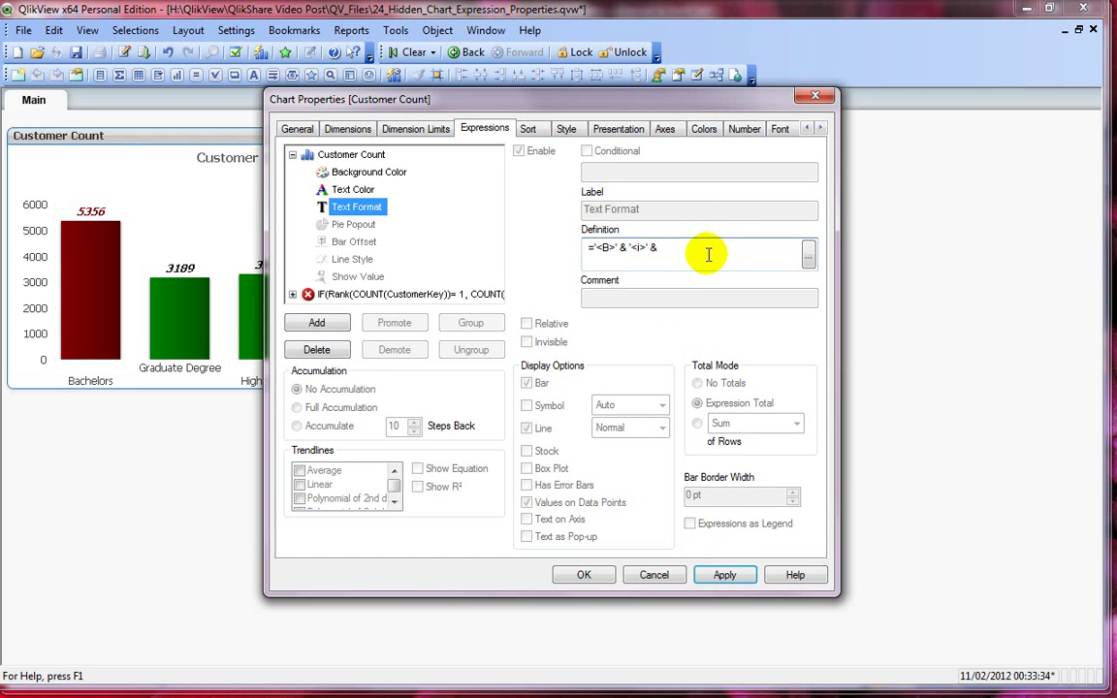
{"action": "type", "text": "'<u>'"}
{"action": "left_click", "coordinate": [724, 574]}
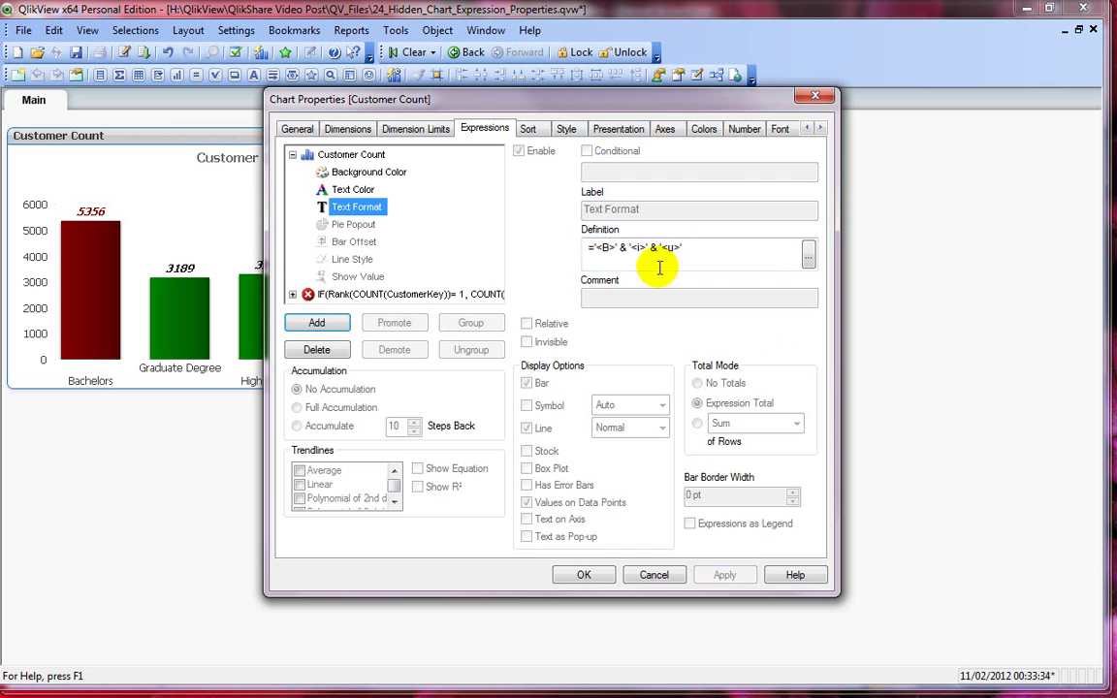
- Append & '<H1>' to the Customer Count Text Format definition and apply it with the whole chart uncovered
{"action": "left_click_drag", "start_coordinate": [555, 105], "coordinate": [792, 117]}
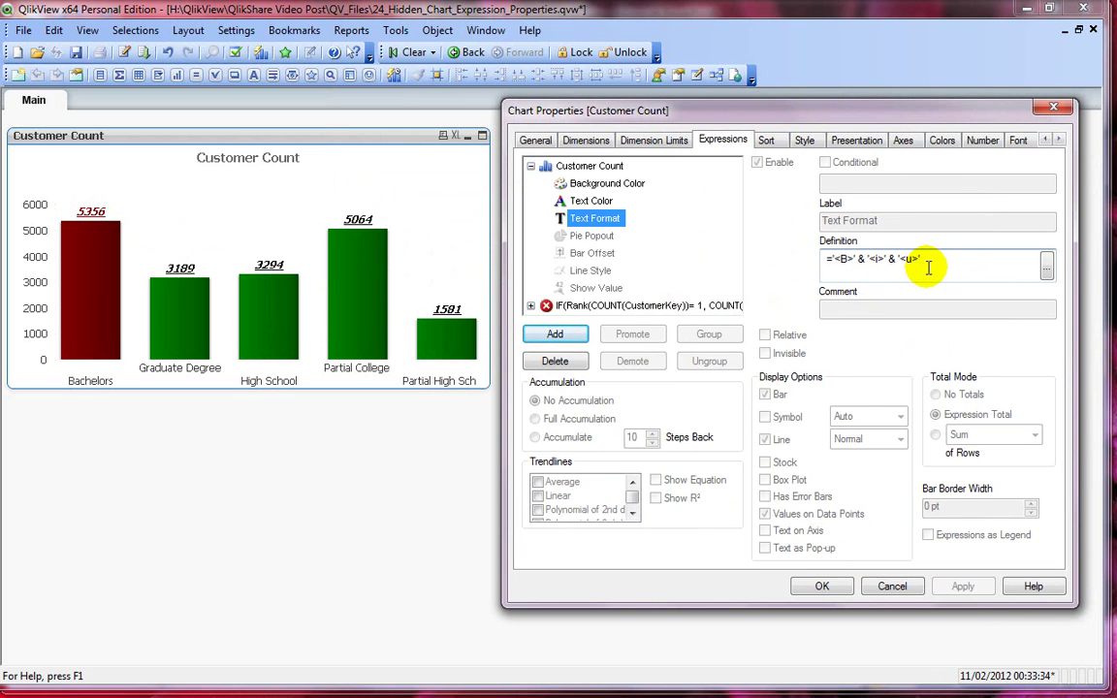
{"action": "type", "text": "&"}
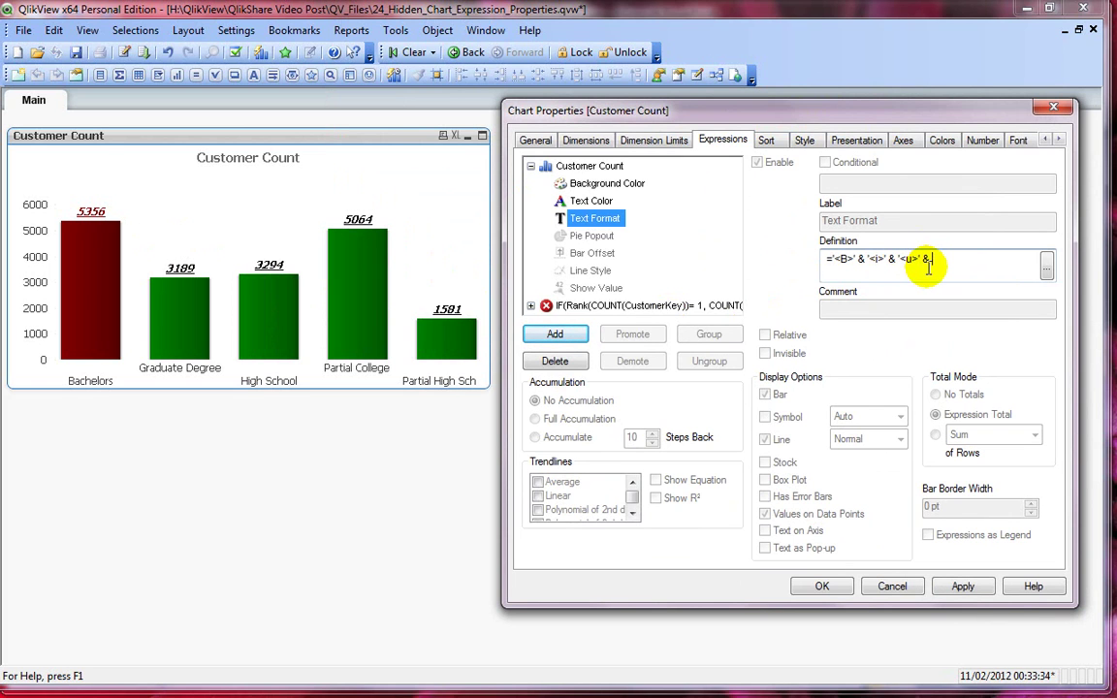
{"action": "type", "text": " '<H1>'"}
{"action": "left_click", "coordinate": [962, 587]}
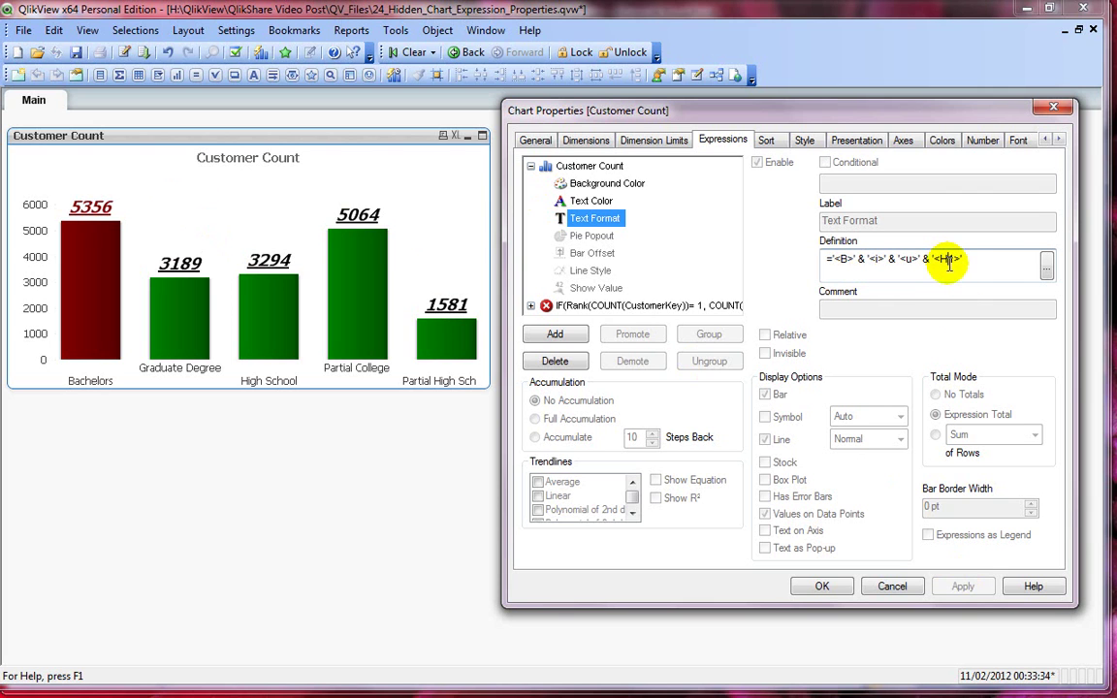
- Change the heading tag in the Text Format definition from H1 to H6 and apply it to the chart
{"action": "key", "text": "BackSpace"}
{"action": "type", "text": "6"}
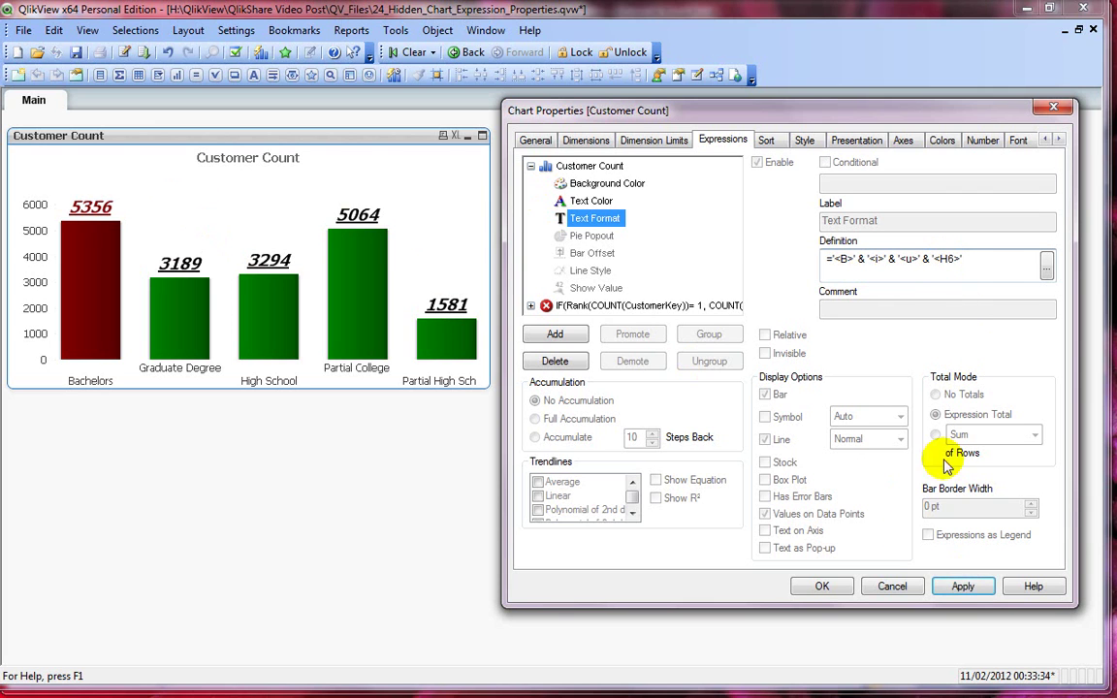
{"action": "left_click", "coordinate": [962, 586]}
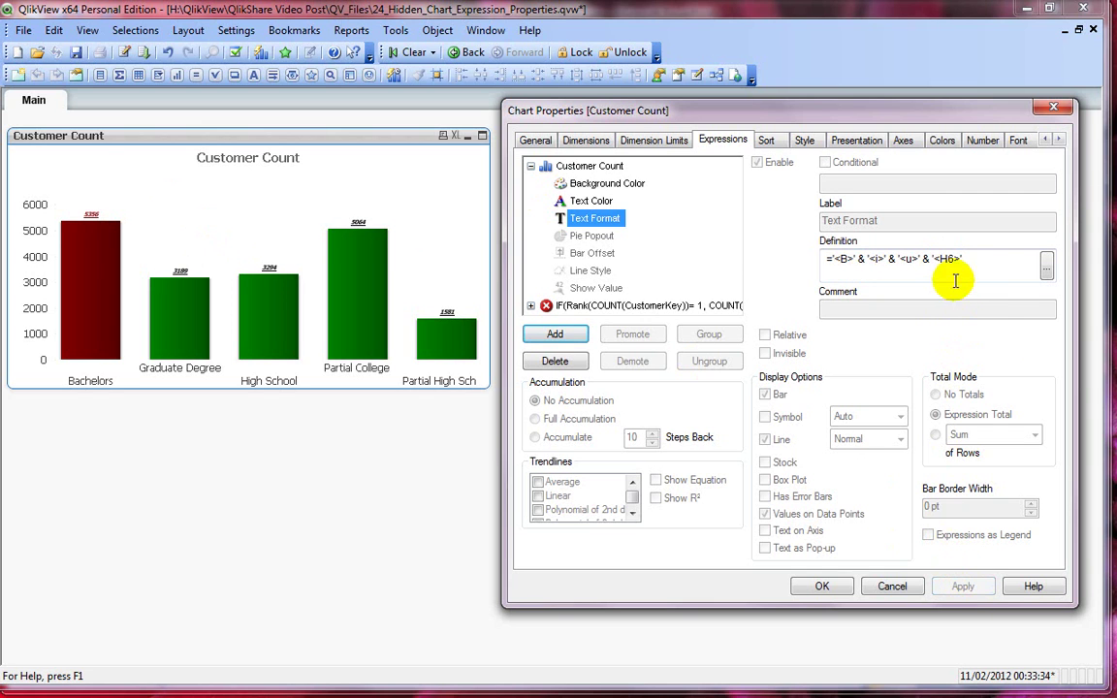
- Remove the heading tag so the Text Format definition reads ='<B>' & '<i>' & '<u>', and accept the chart properties
{"action": "left_click", "coordinate": [975, 259]}
{"action": "key", "text": "BackSpace"}
{"action": "key", "text": "BackSpace"}
{"action": "key", "text": "BackSpace"}
{"action": "key", "text": "BackSpace"}
{"action": "key", "text": "BackSpace"}
{"action": "key", "text": "BackSpace"}
{"action": "key", "text": "BackSpace"}
{"action": "key", "text": "BackSpace"}
{"action": "key", "text": "BackSpace"}
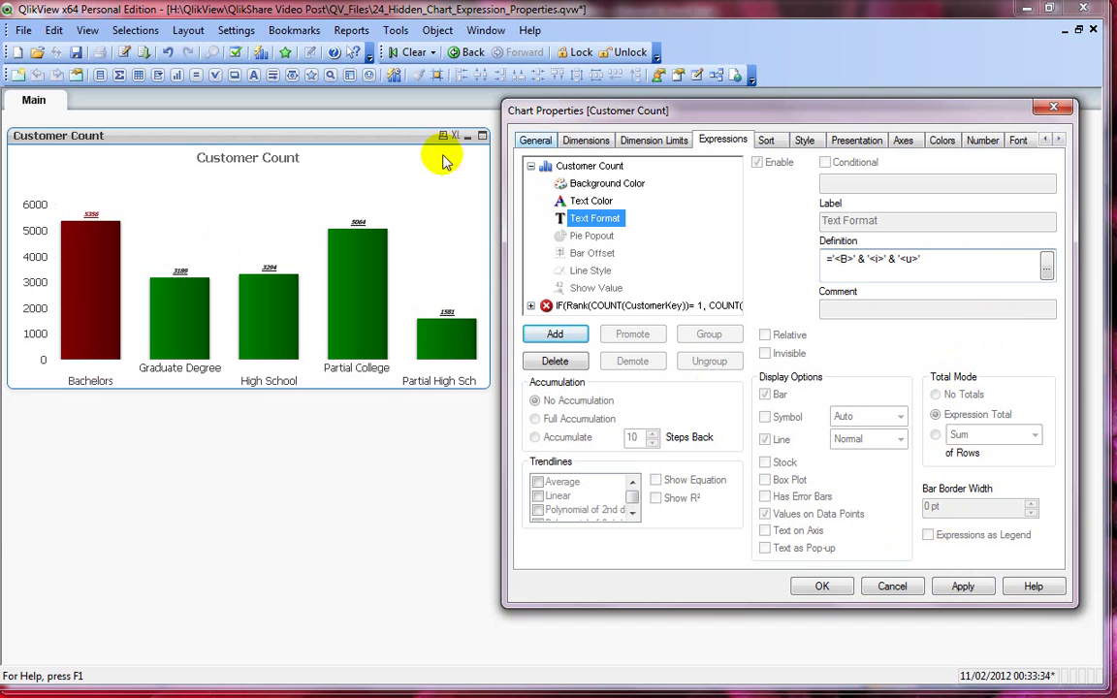
{"action": "left_click", "coordinate": [811, 588]}
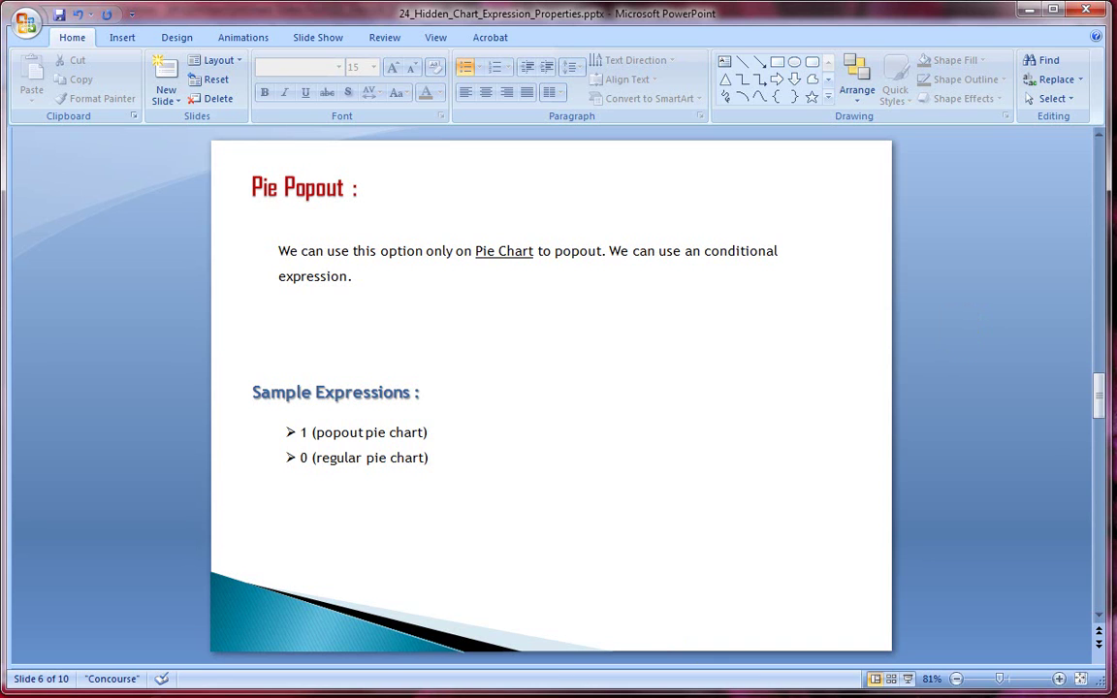
- Switch back to QlikView and change the Customer Count chart's type to Pie Chart, applying the change
{"action": "key", "text": "alt+Tab"}
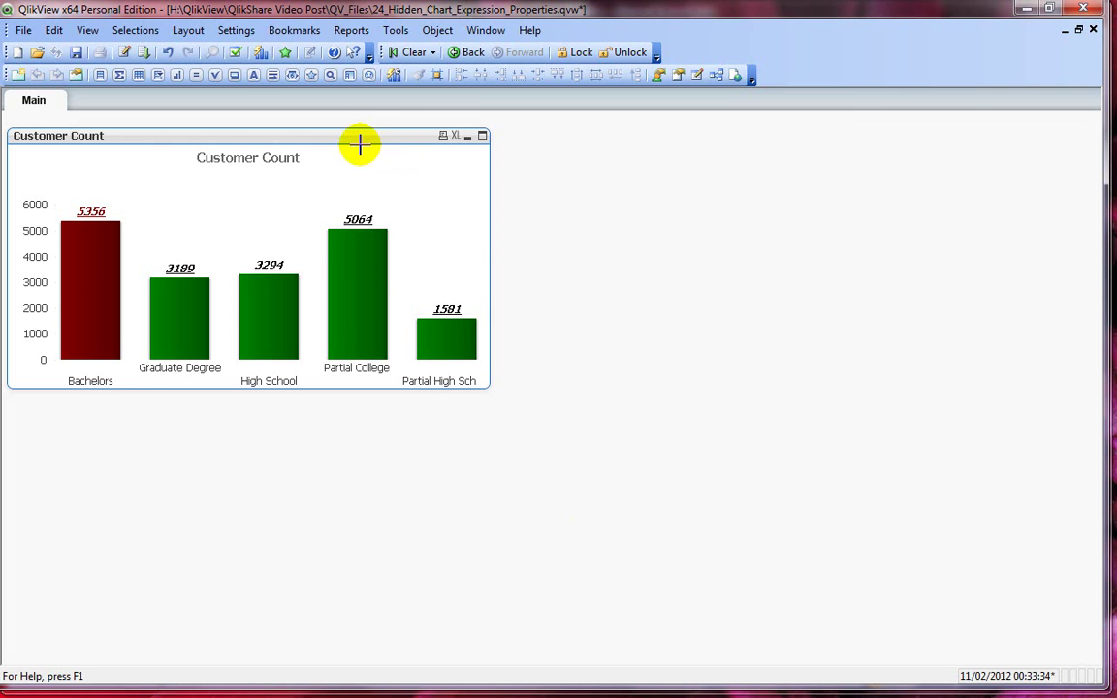
{"action": "right_click", "coordinate": [359, 143]}
{"action": "left_click", "coordinate": [408, 155]}
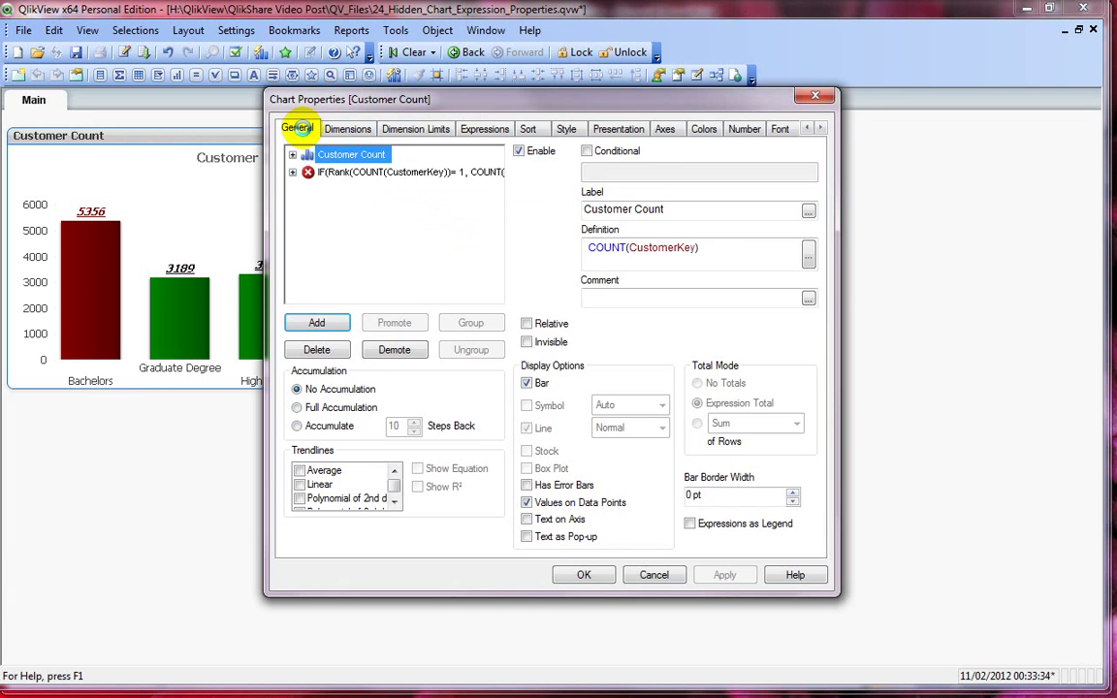
{"action": "left_click", "coordinate": [297, 127]}
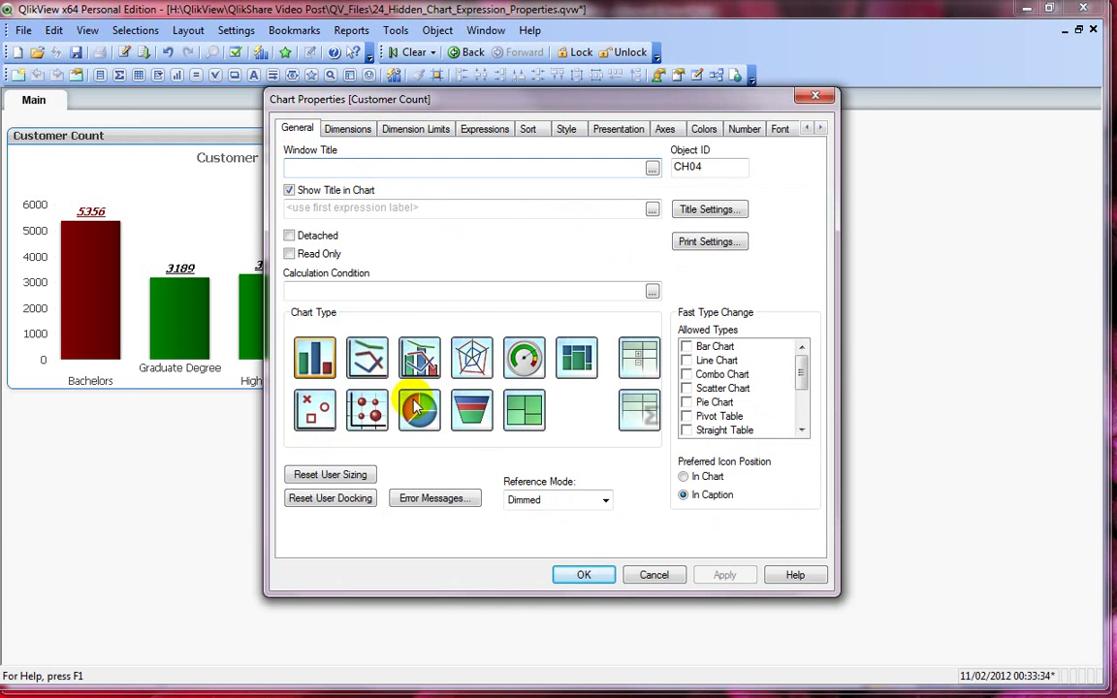
{"action": "left_click", "coordinate": [376, 412]}
{"action": "left_click", "coordinate": [718, 574]}
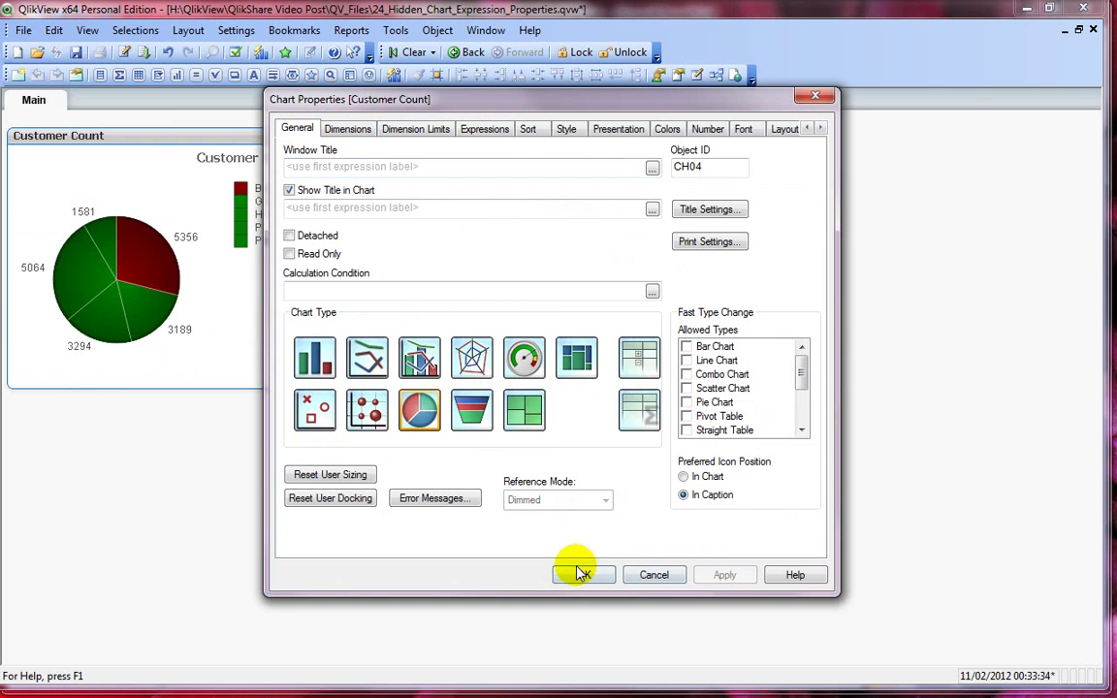
- Set the Customer Count expression's Pie Popout definition to 1 and apply it to the pie chart
{"action": "left_click_drag", "start_coordinate": [504, 109], "coordinate": [612, 111]}
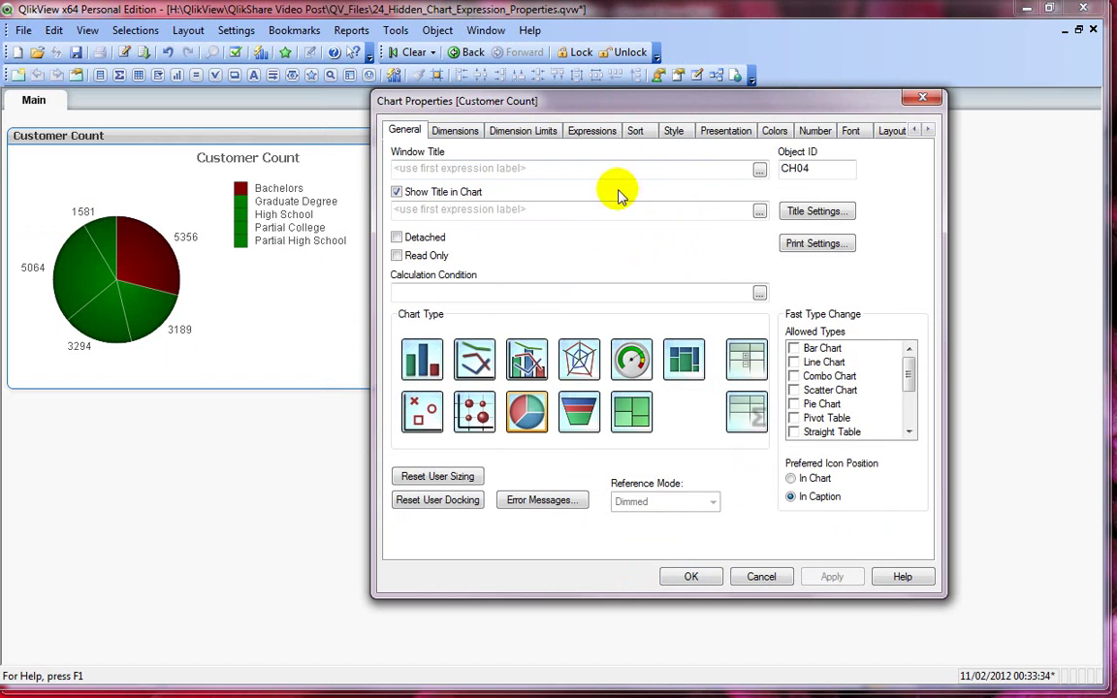
{"action": "left_click", "coordinate": [453, 130]}
{"action": "left_click", "coordinate": [523, 130]}
{"action": "left_click", "coordinate": [597, 134]}
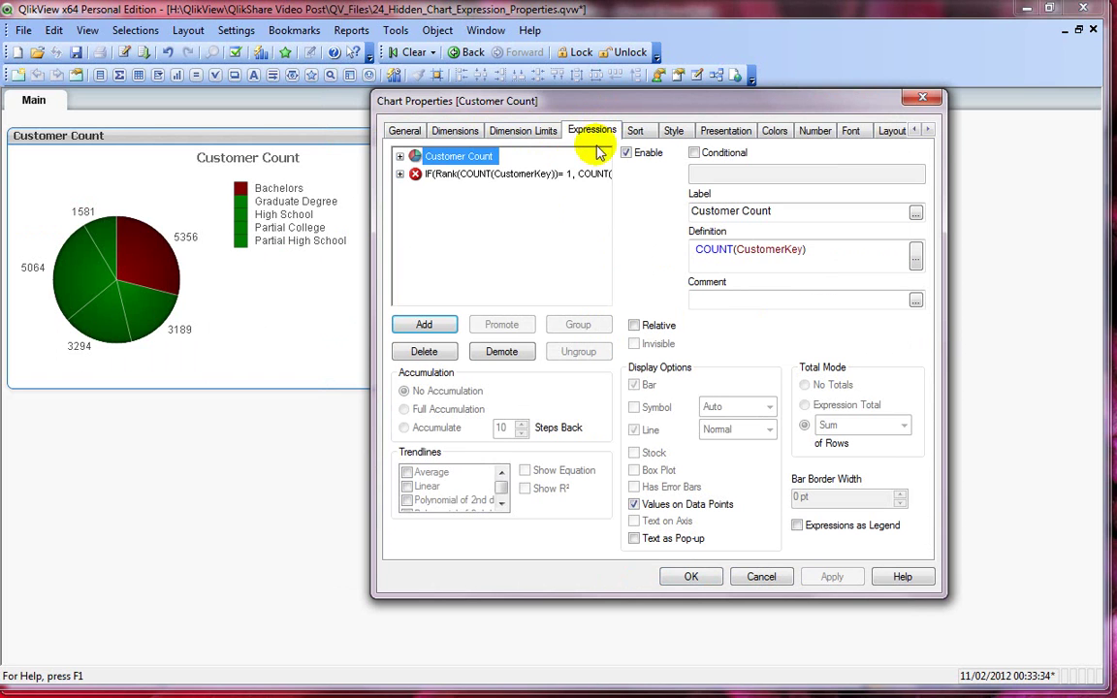
{"action": "left_click", "coordinate": [400, 156]}
{"action": "left_click", "coordinate": [458, 226]}
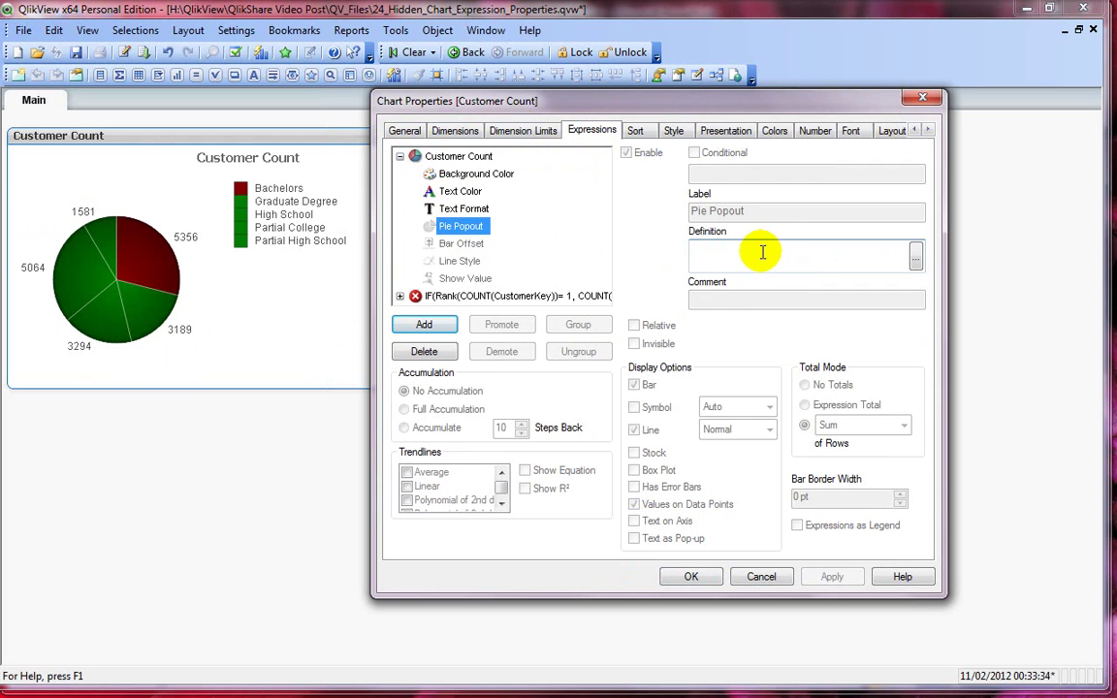
{"action": "left_click", "coordinate": [762, 252]}
{"action": "type", "text": "1"}
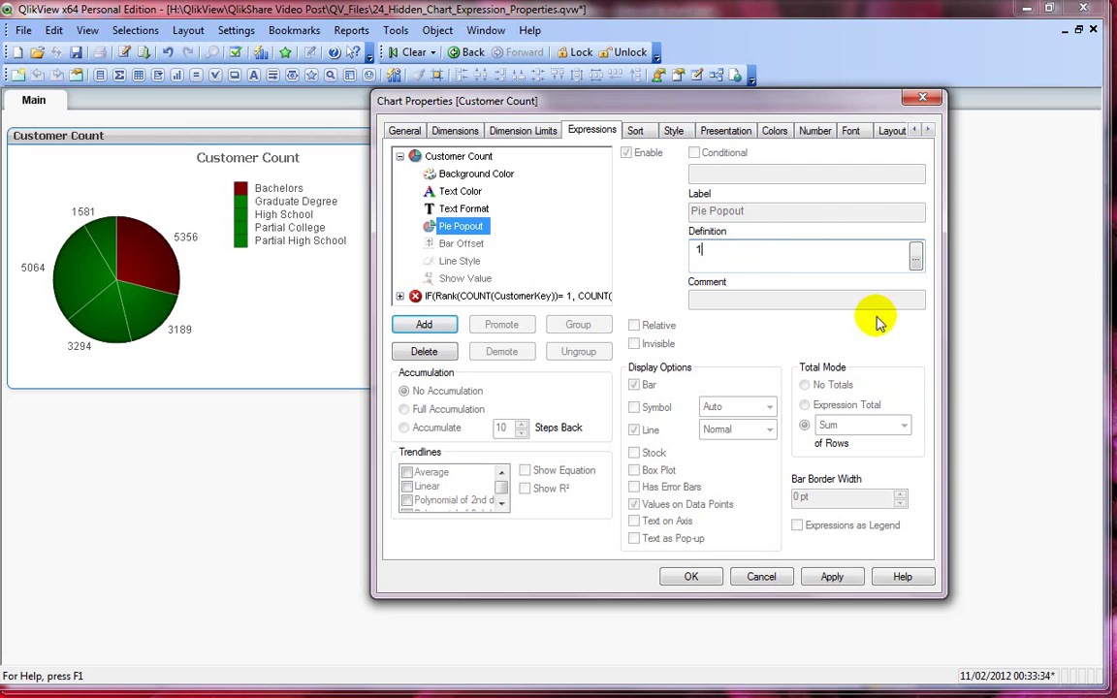
{"action": "left_click", "coordinate": [840, 580]}
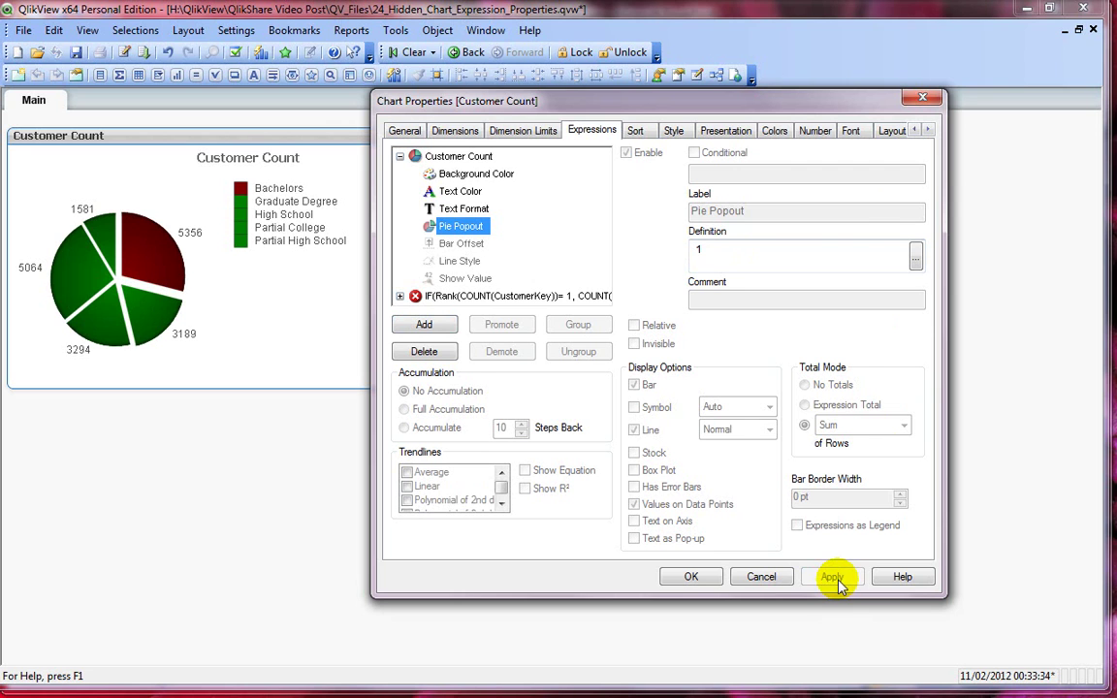
- Replace the Pie Popout definition with 0 and apply it to the pie chart
{"action": "left_click", "coordinate": [485, 231]}
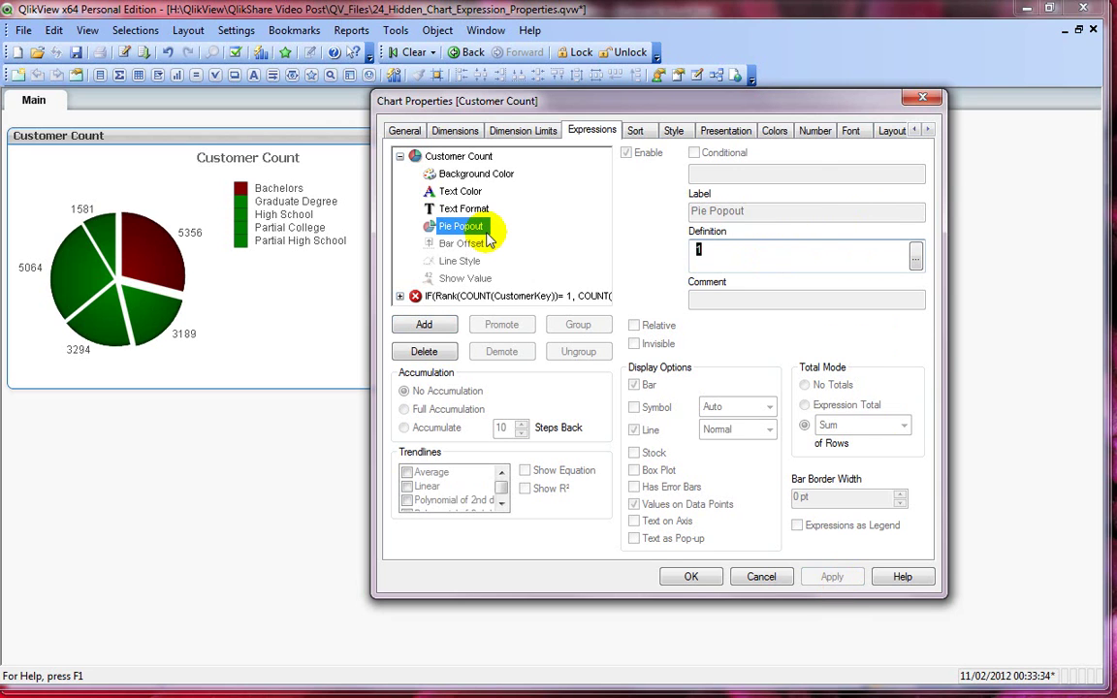
{"action": "type", "text": "0"}
{"action": "left_click", "coordinate": [837, 578]}
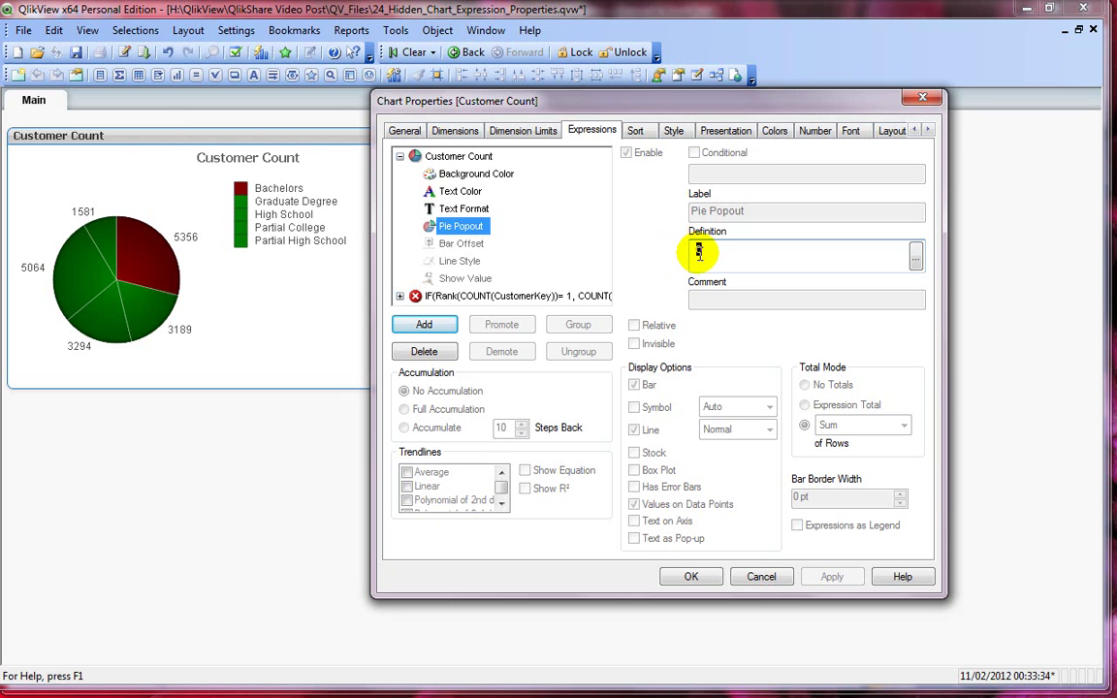
- Set the Pie Popout definition back to 1 and apply it
{"action": "left_click", "coordinate": [725, 254]}
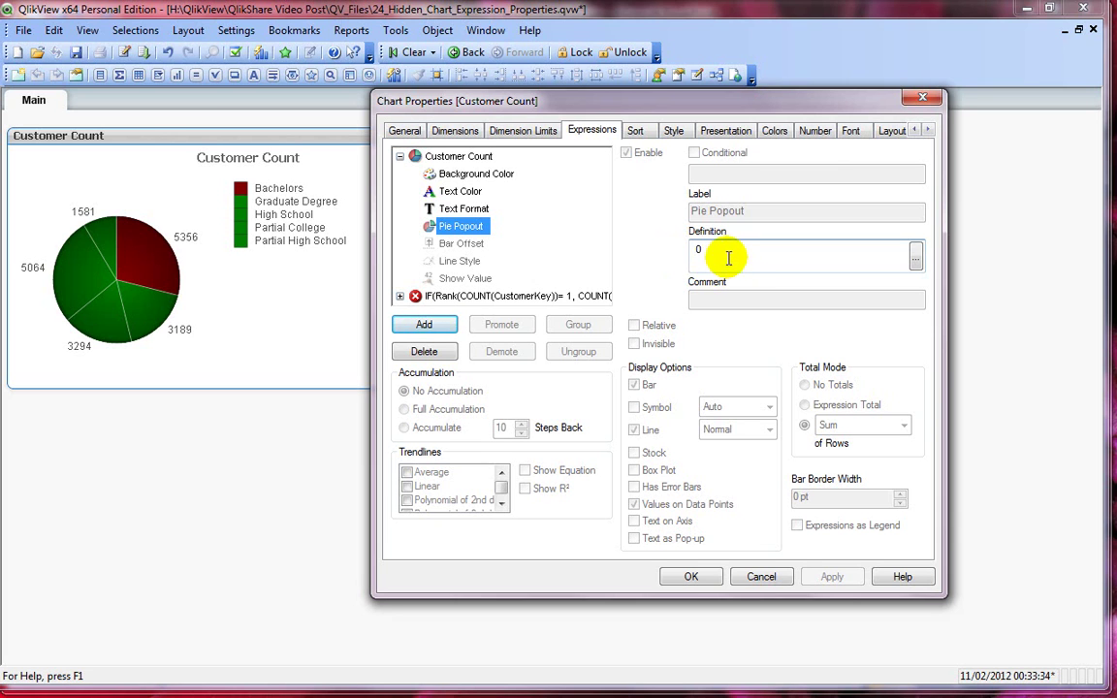
{"action": "left_click_drag", "start_coordinate": [717, 254], "coordinate": [667, 258]}
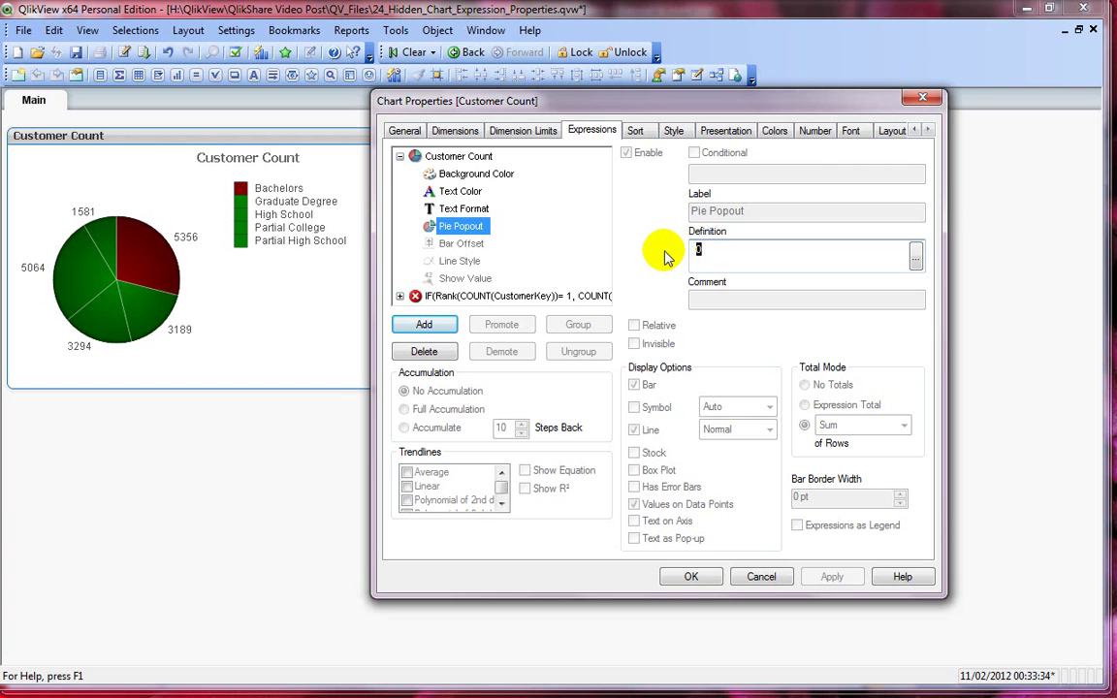
{"action": "type", "text": "1"}
{"action": "left_click", "coordinate": [832, 577]}
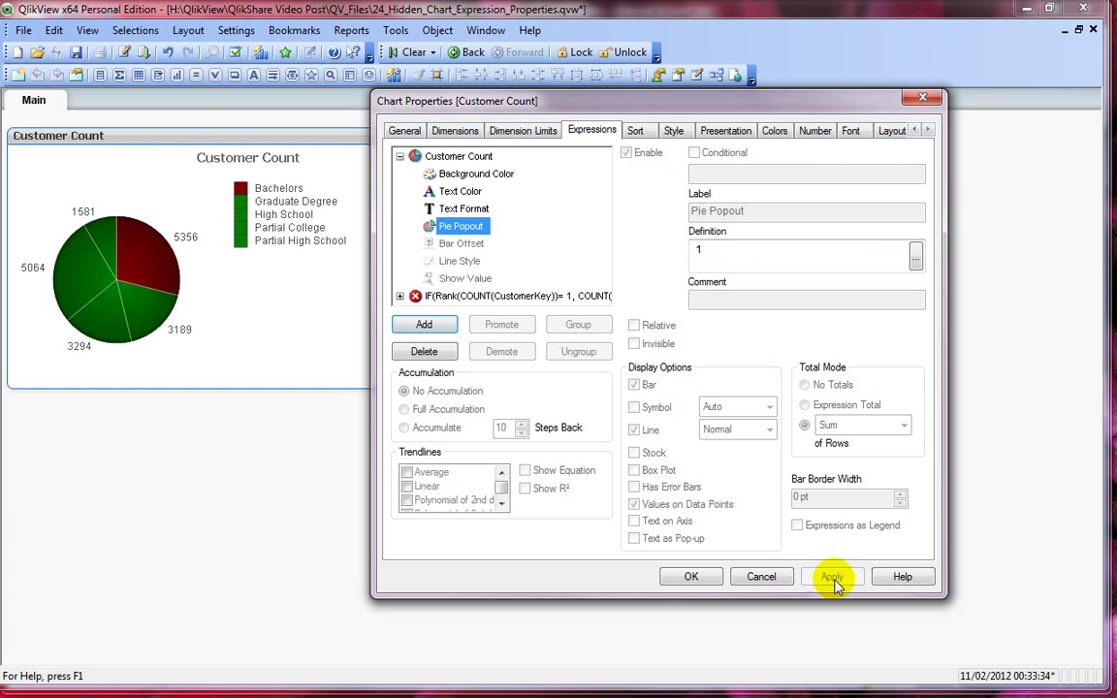
- Apply the shaded, thick donut look with a small centre hole to the pie chart
{"action": "left_click", "coordinate": [674, 130]}
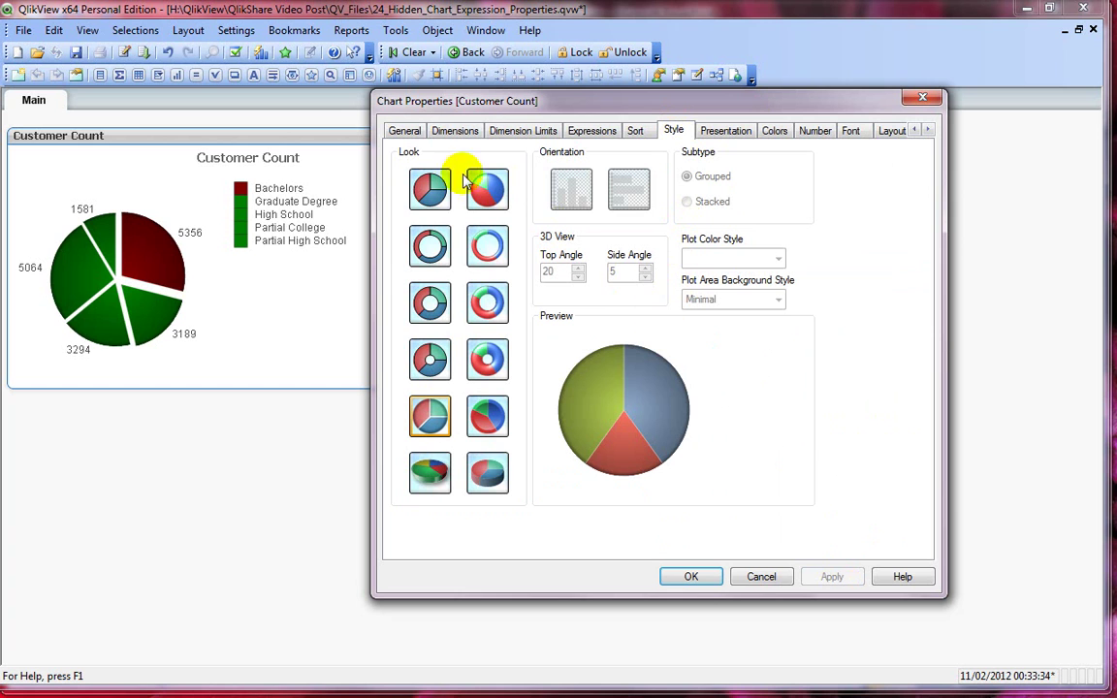
{"action": "left_click", "coordinate": [486, 360]}
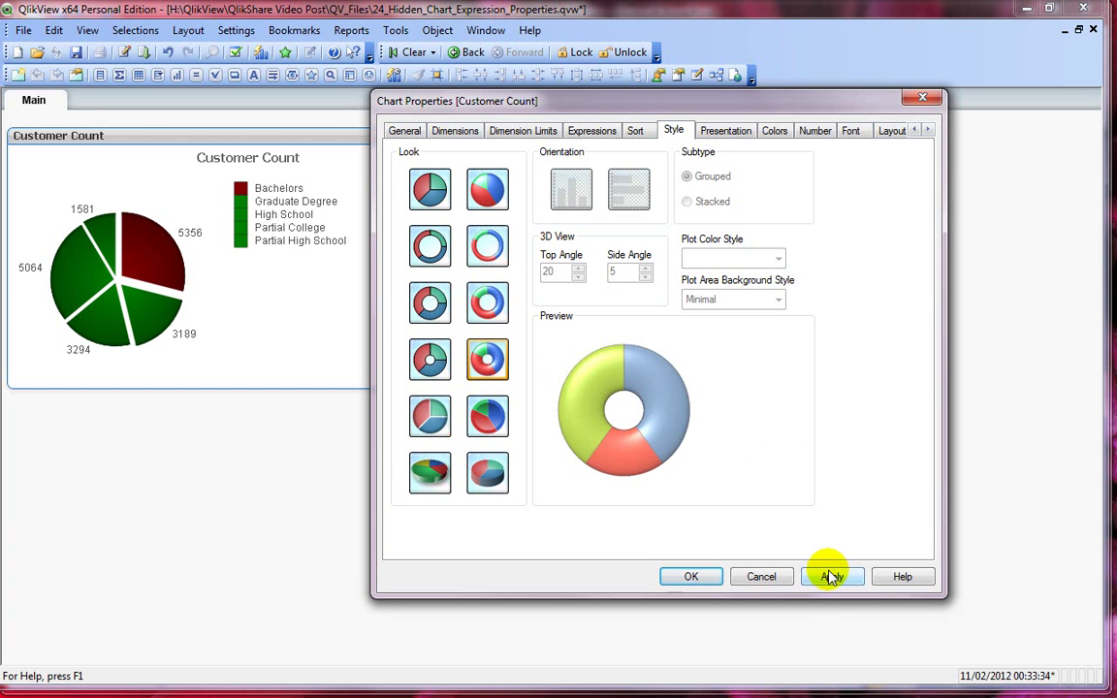
{"action": "left_click", "coordinate": [831, 577]}
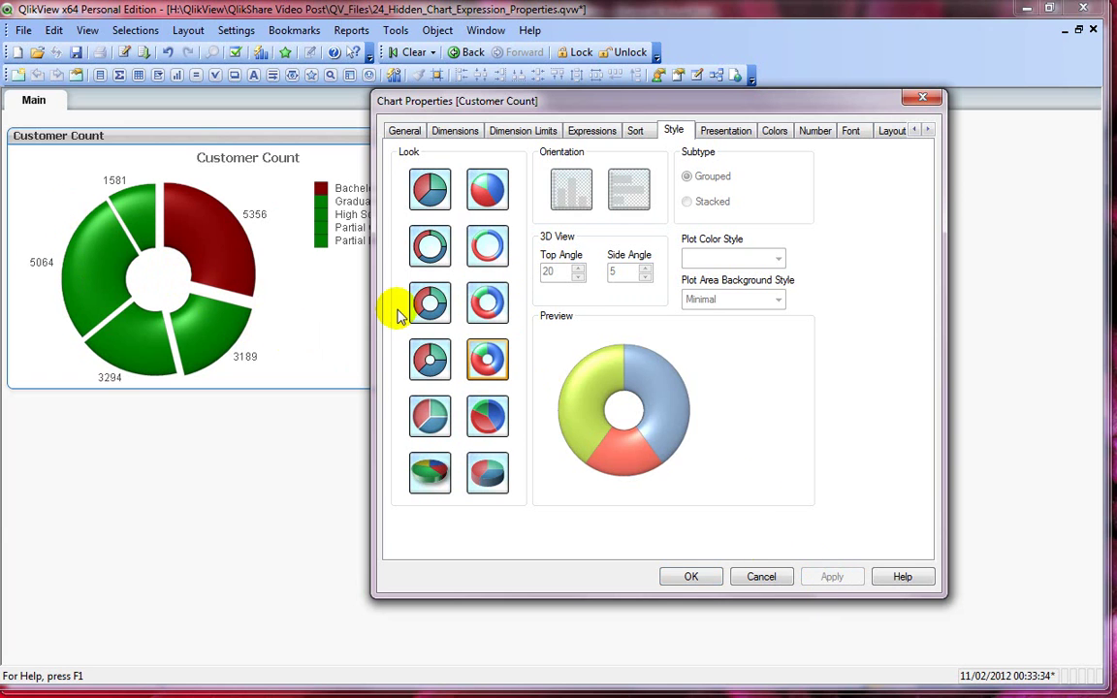
- Try the two 3D pie looks on the chart, first the flat-shaded one and then the glossy one with a shadow
{"action": "left_click", "coordinate": [483, 482]}
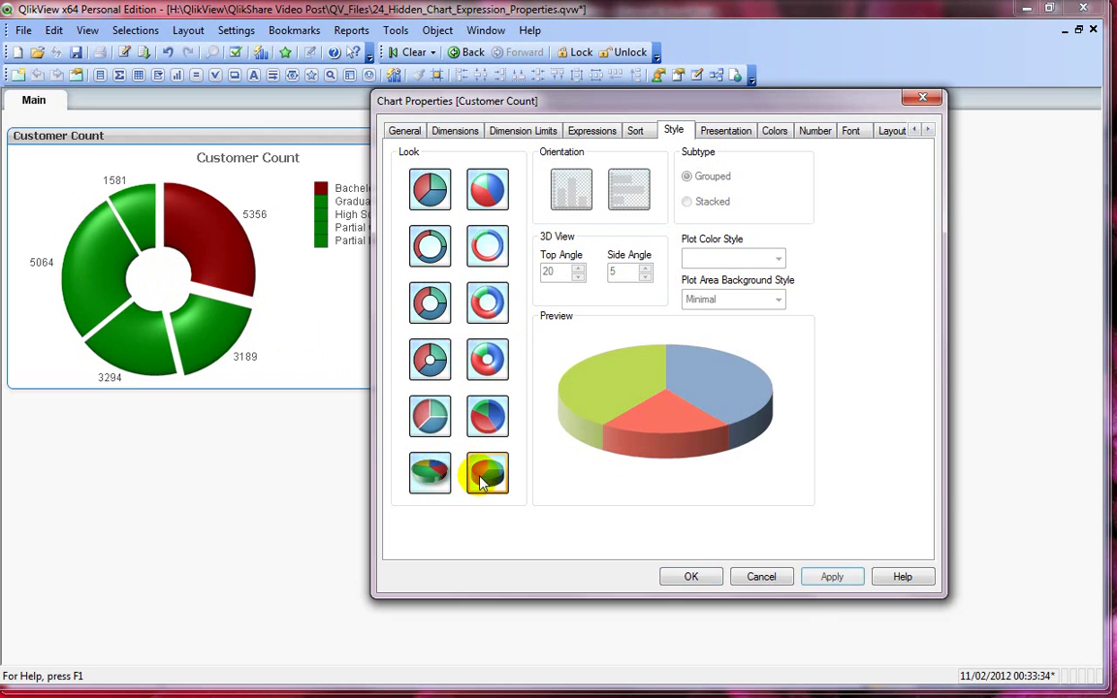
{"action": "left_click", "coordinate": [822, 577]}
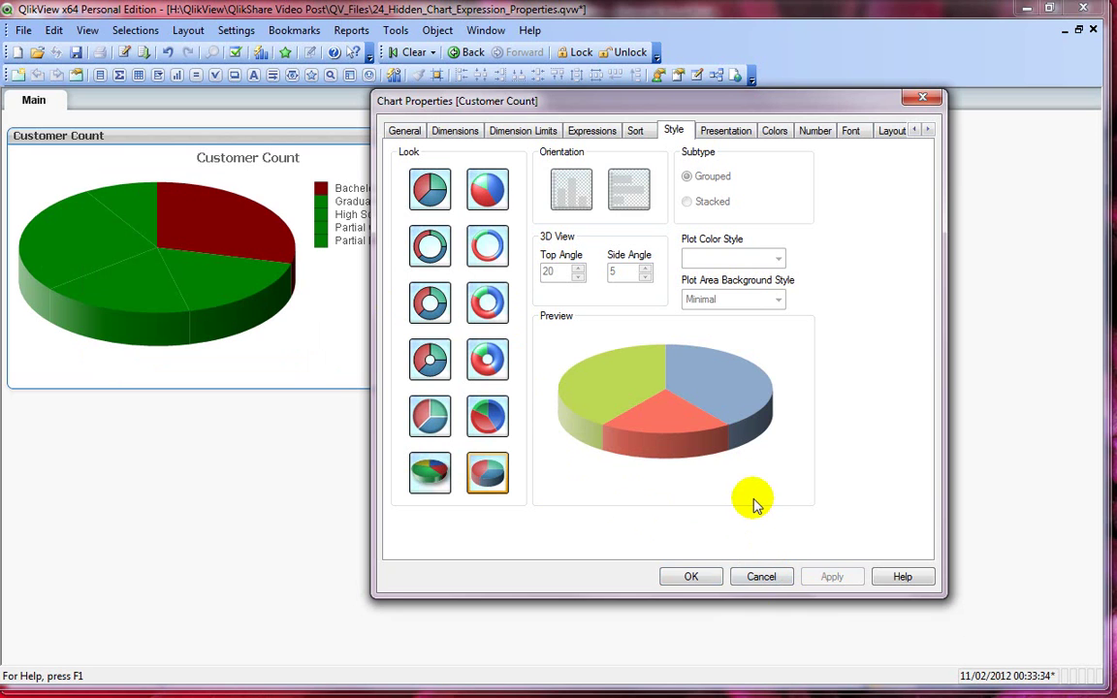
{"action": "left_click", "coordinate": [428, 468]}
{"action": "left_click", "coordinate": [832, 579]}
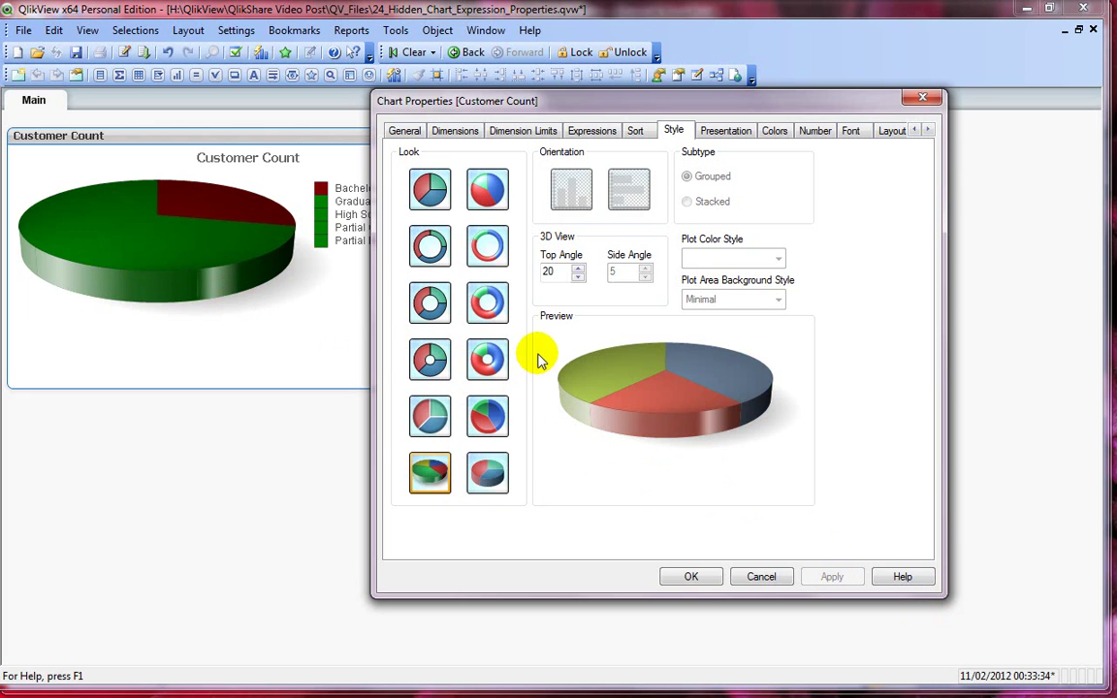
- Apply the flat pie look with gradient slices and a contrasting outer rim, and accept the chart properties
{"action": "left_click", "coordinate": [487, 415]}
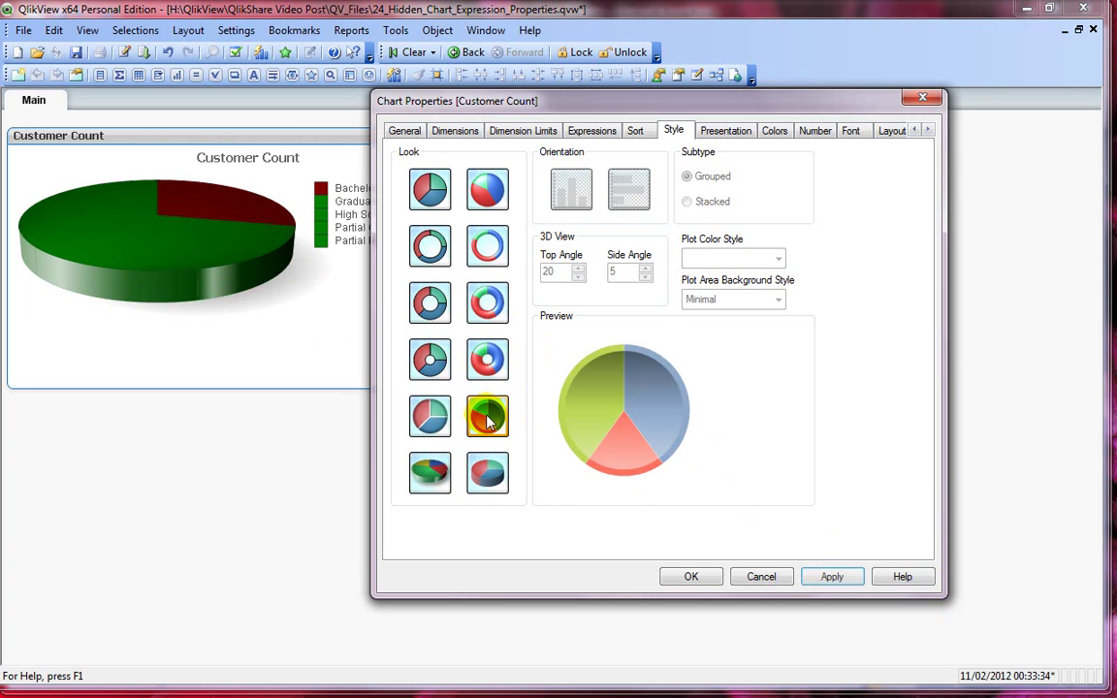
{"action": "left_click", "coordinate": [833, 578]}
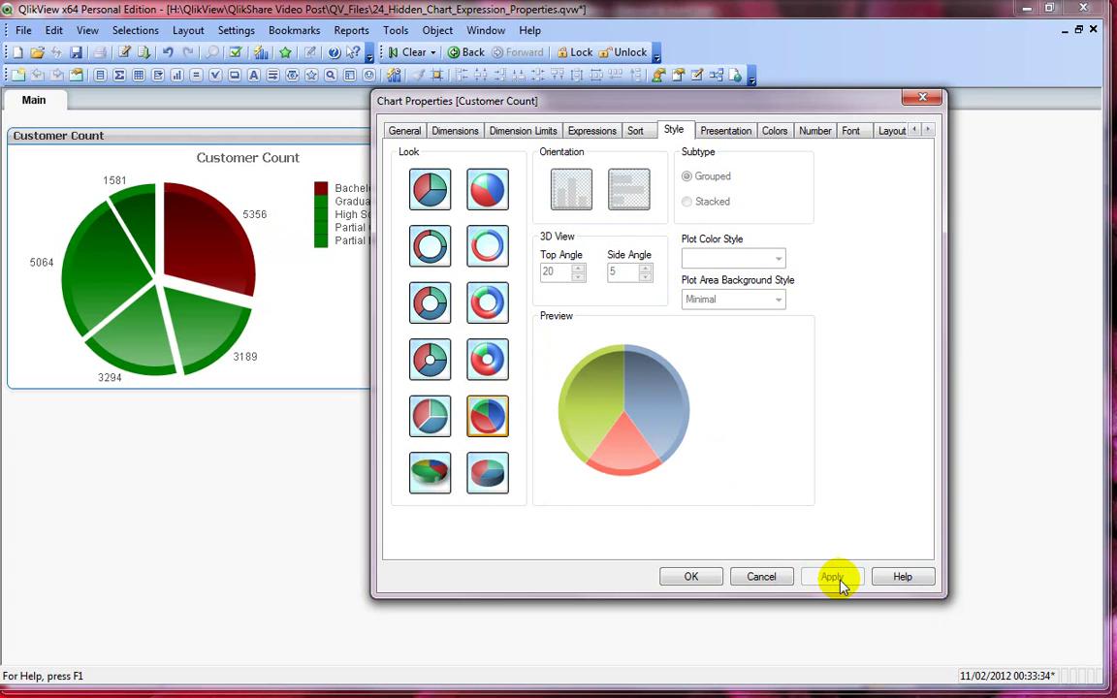
{"action": "left_click", "coordinate": [691, 578]}
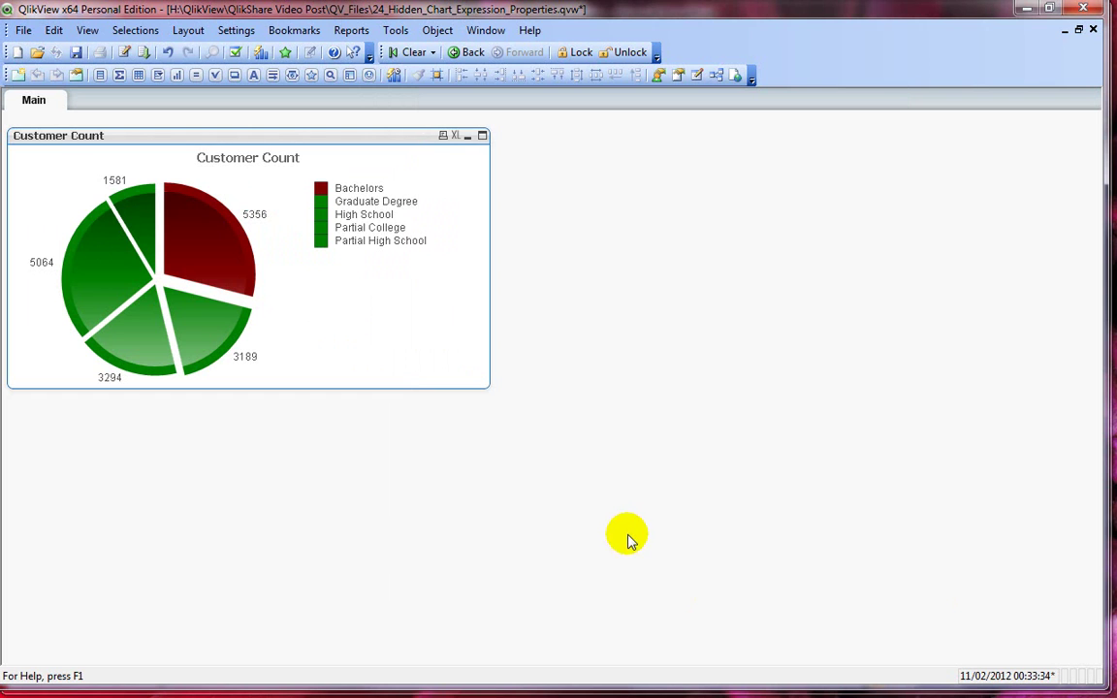
- Switch to the PowerPoint presentation and advance to the Bar Offset slide
{"action": "key", "text": "alt+Tab"}
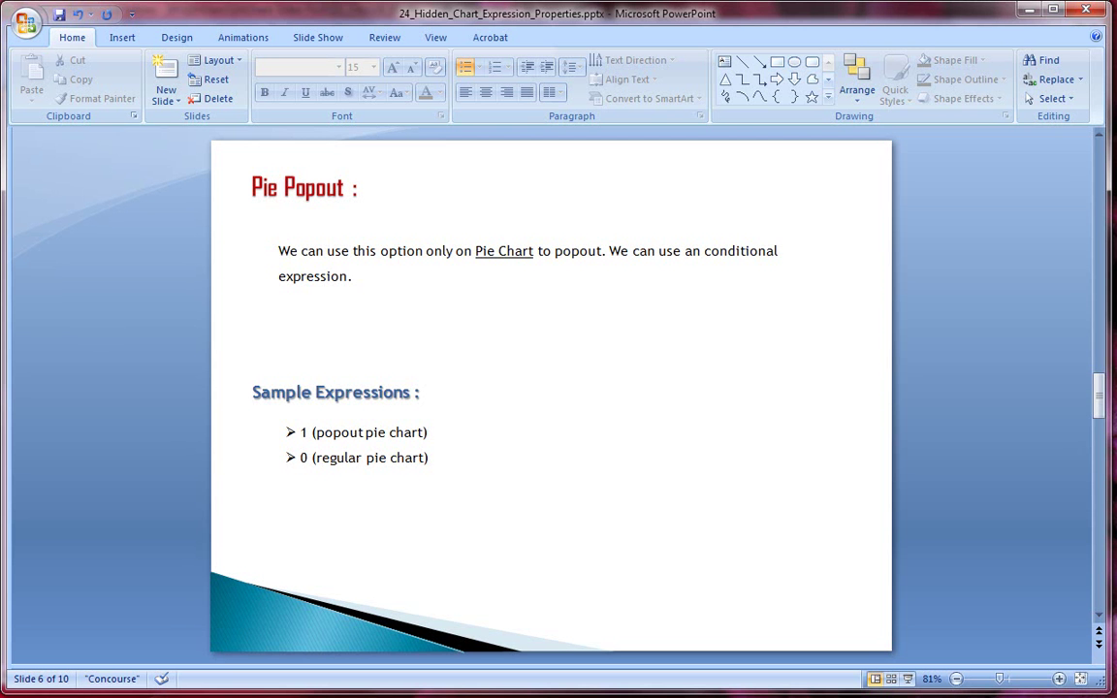
{"action": "scroll", "coordinate": [1014, 325], "scroll_direction": "down", "scroll_amount": 1}
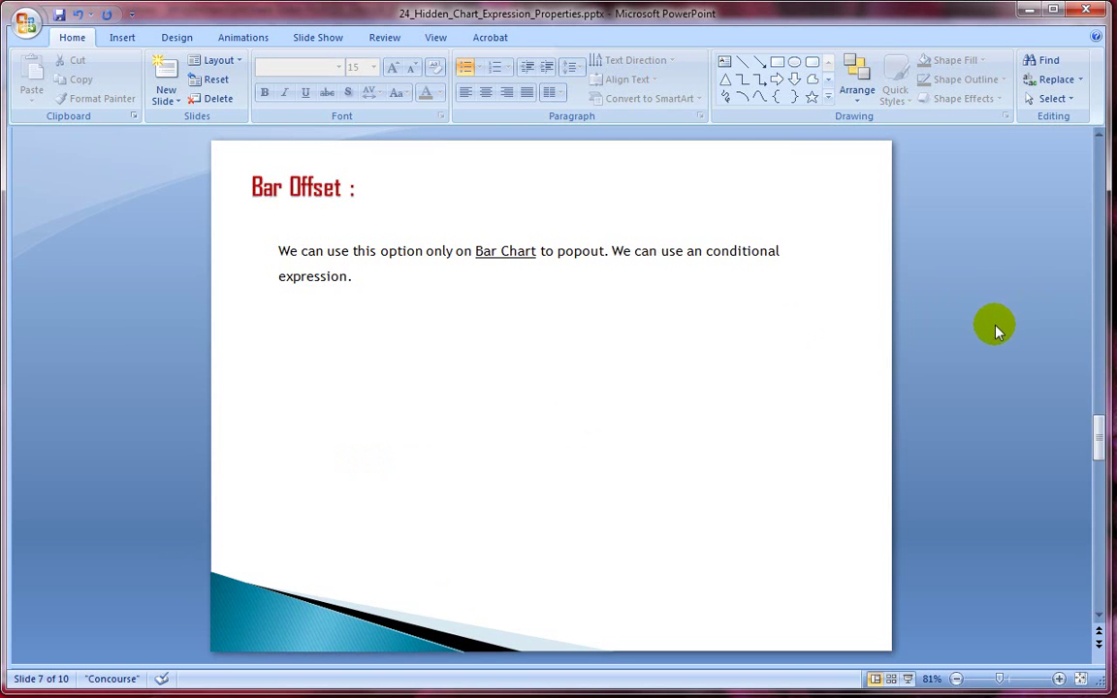
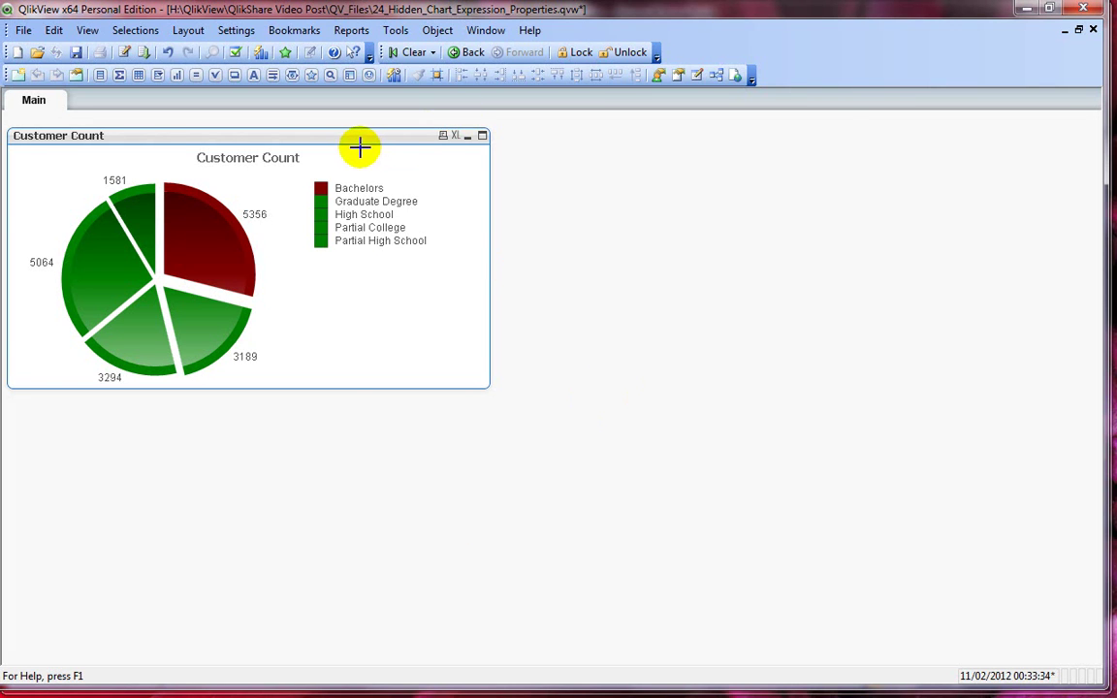
- Change the Customer Count chart from a pie to a bar chart and apply it, moving the properties dialog clear of the chart
{"action": "right_click", "coordinate": [359, 148]}
{"action": "left_click", "coordinate": [407, 154]}
{"action": "left_click", "coordinate": [287, 132]}
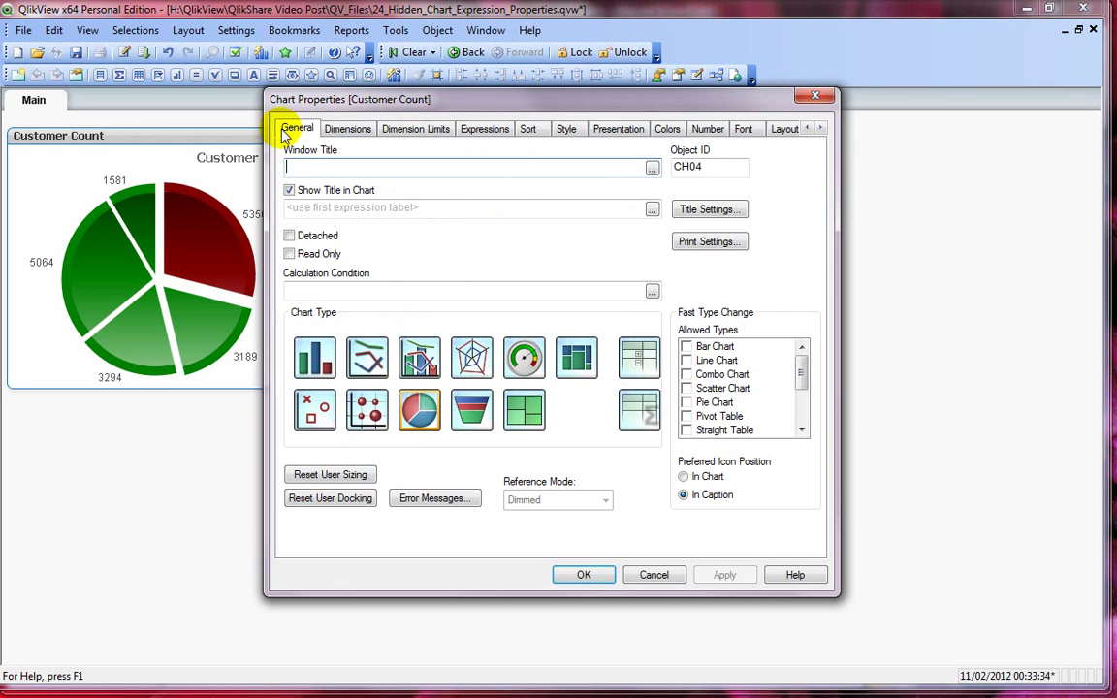
{"action": "left_click", "coordinate": [314, 357]}
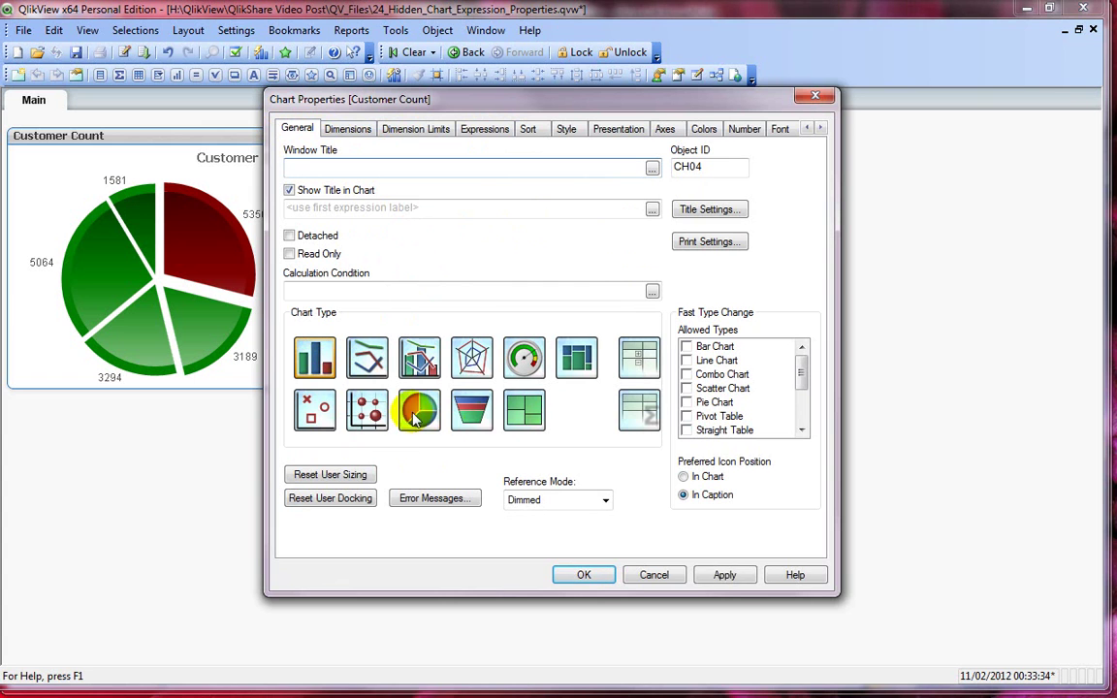
{"action": "left_click", "coordinate": [725, 576]}
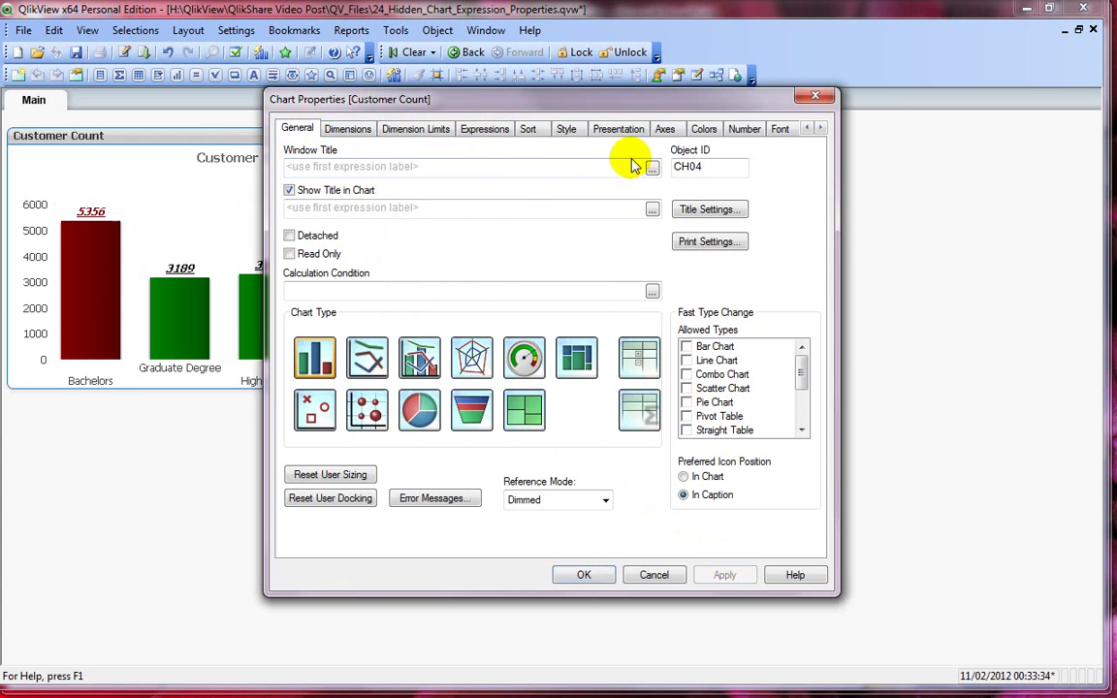
{"action": "left_click_drag", "start_coordinate": [569, 101], "coordinate": [705, 96]}
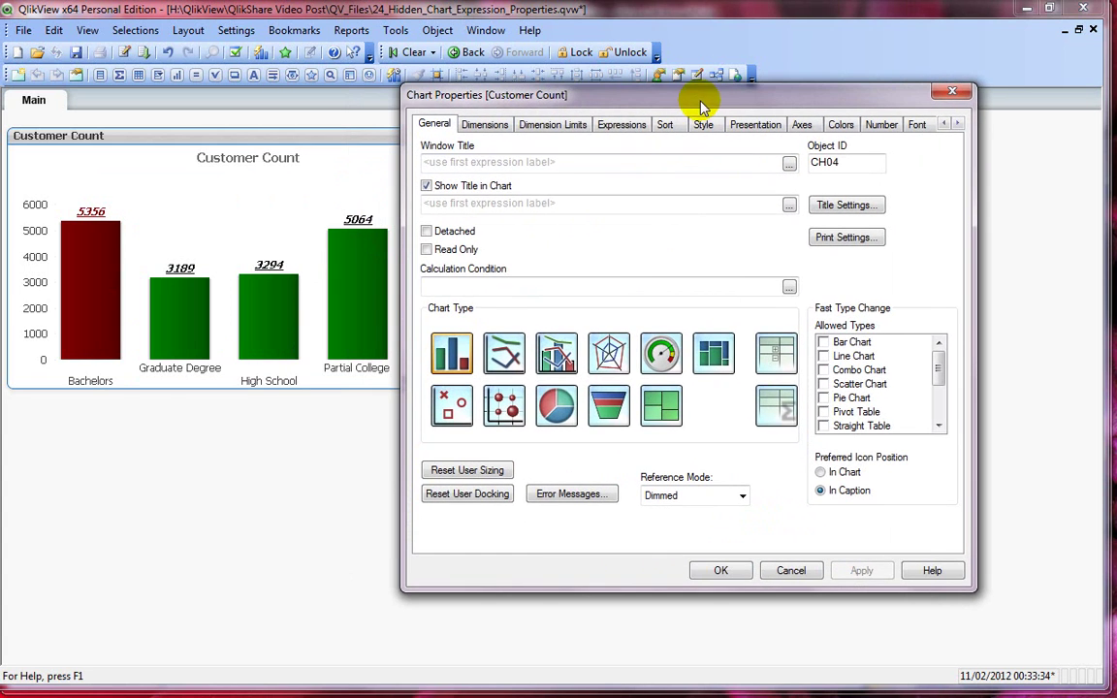
- Set the Bar Offset of the Customer Count expression to 1000, apply it and accept the chart properties
{"action": "left_click", "coordinate": [622, 125]}
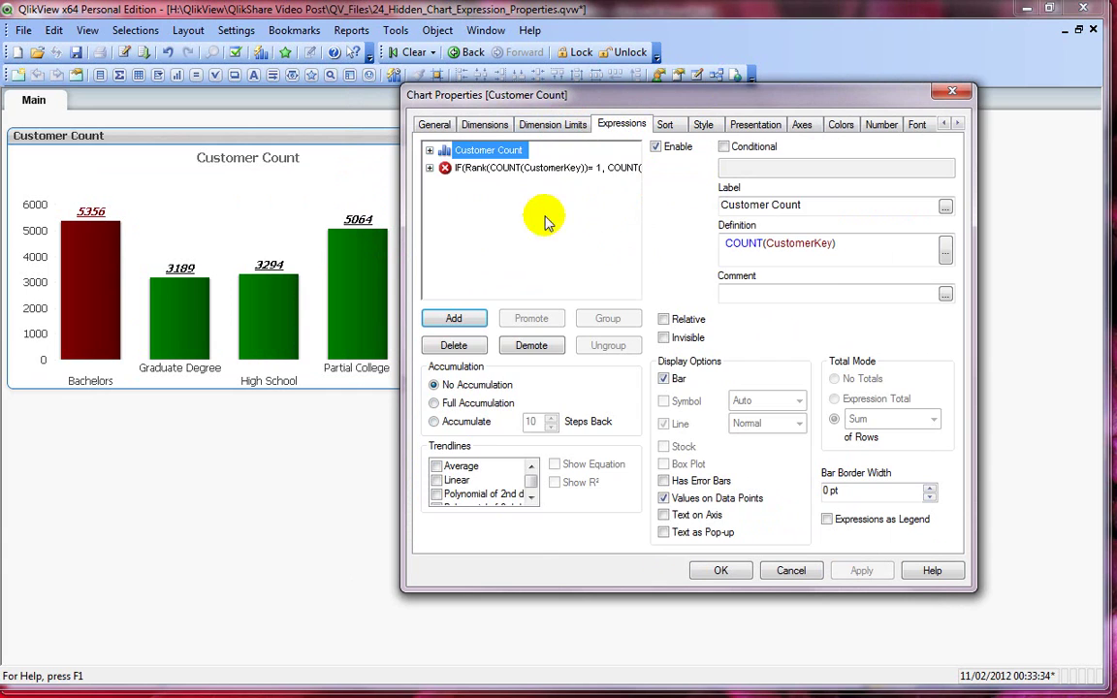
{"action": "left_click", "coordinate": [429, 151]}
{"action": "left_click", "coordinate": [491, 237]}
{"action": "left_click", "coordinate": [843, 250]}
{"action": "type", "text": "1000"}
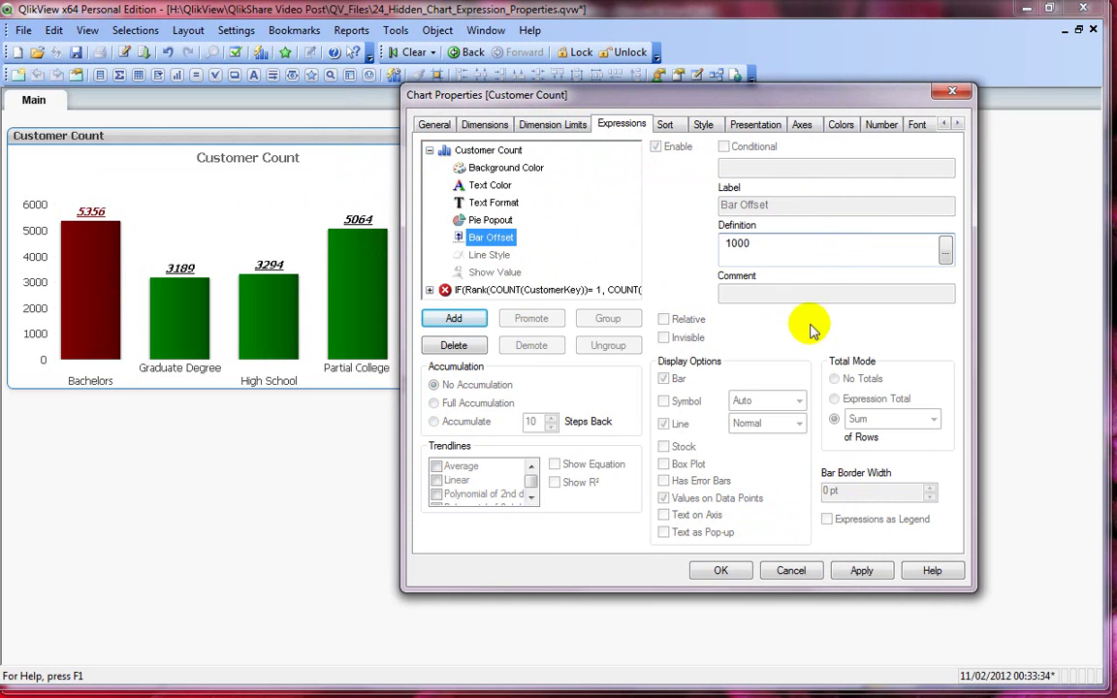
{"action": "left_click", "coordinate": [859, 571]}
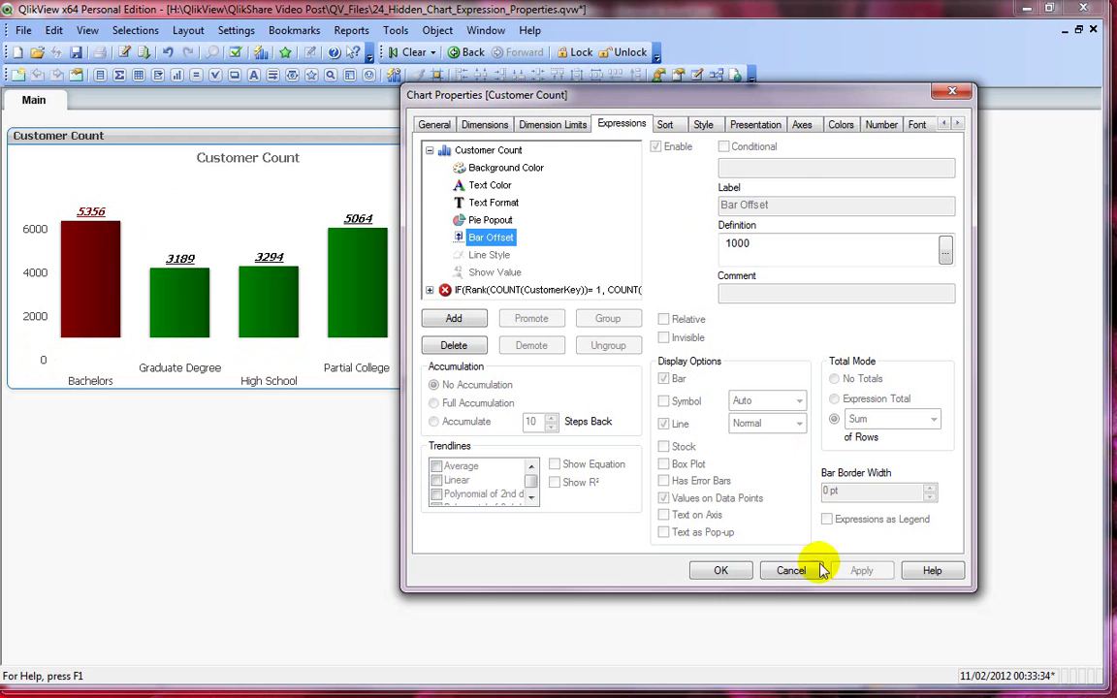
{"action": "left_click", "coordinate": [721, 570]}
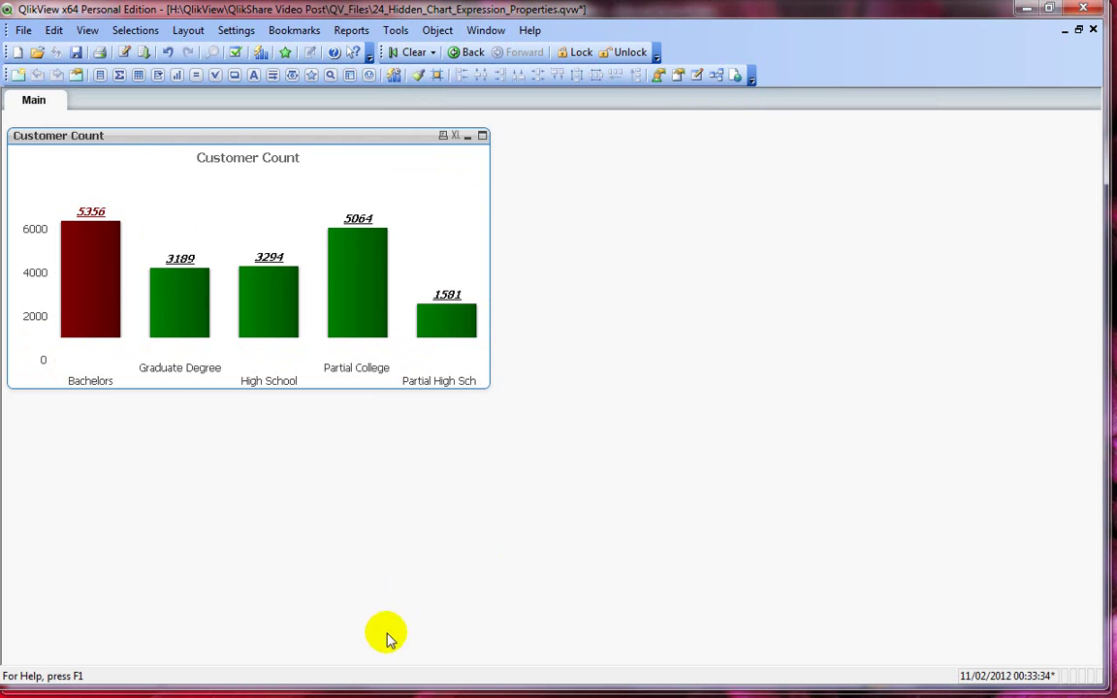
- Switch to the PowerPoint presentation, advance to the Line Style slide and copy the sample expression '<w2> <s2>'
{"action": "left_click", "coordinate": [350, 697]}
{"action": "left_click", "coordinate": [986, 561]}
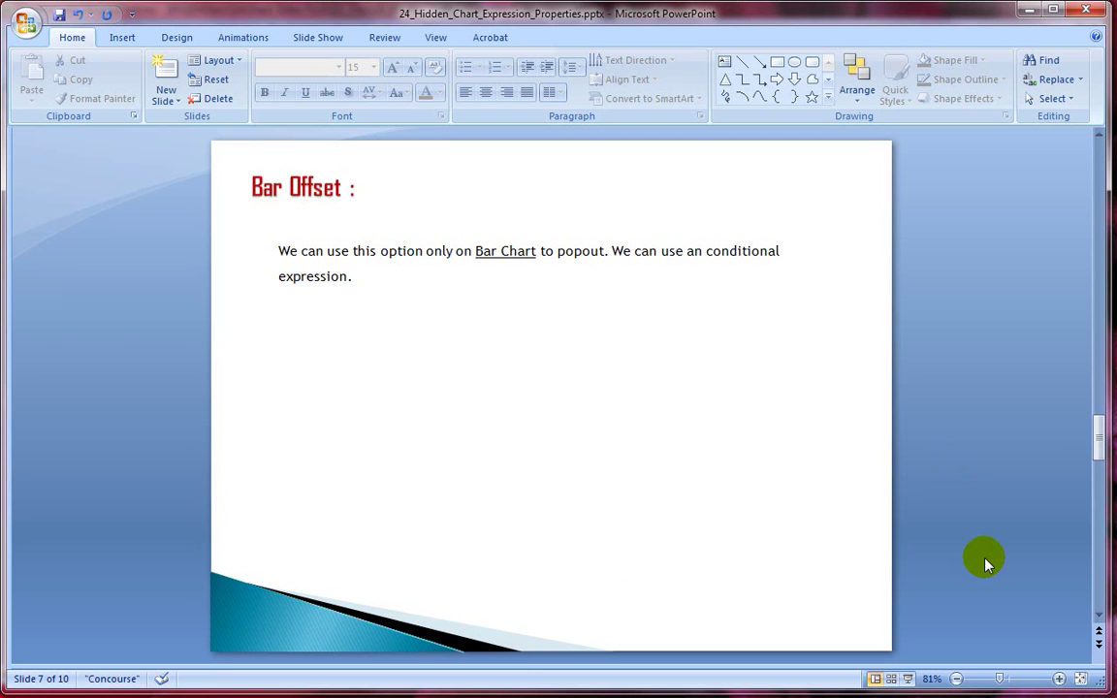
{"action": "scroll", "coordinate": [983, 563], "scroll_direction": "down", "scroll_amount": 1}
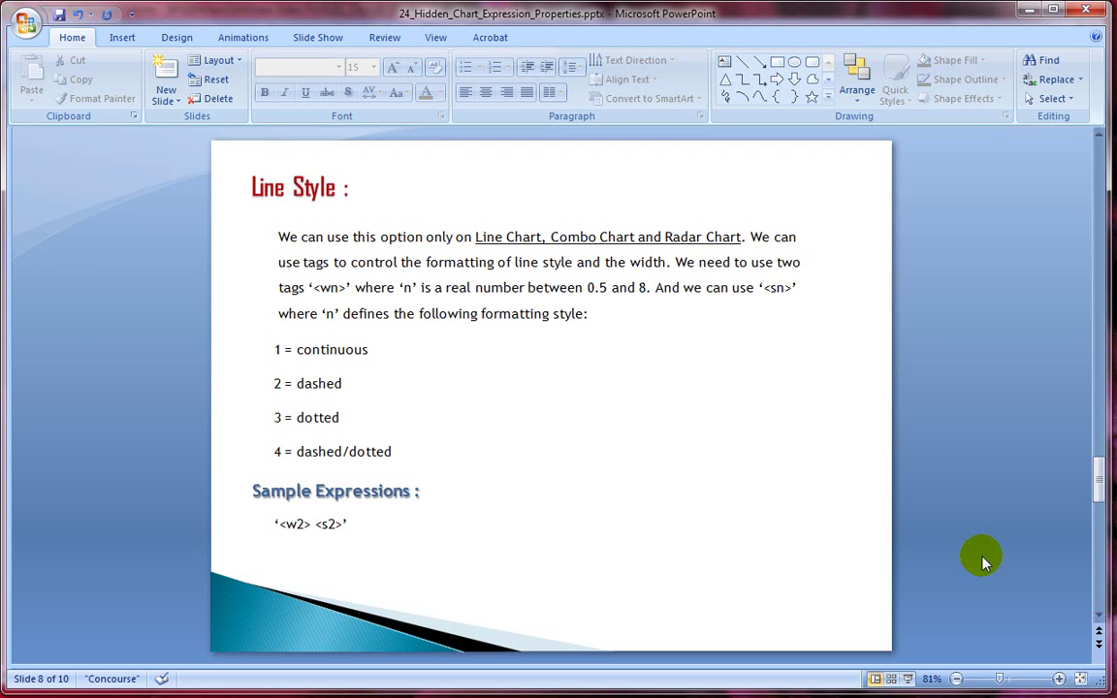
{"action": "left_click_drag", "start_coordinate": [349, 524], "coordinate": [281, 517]}
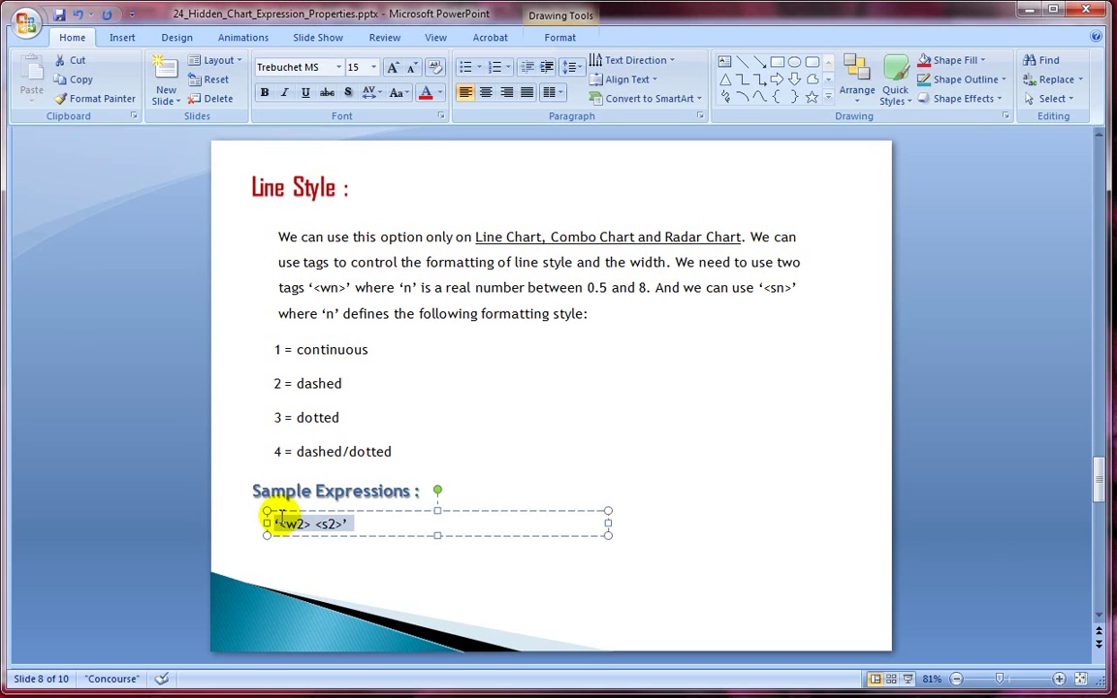
{"action": "key", "text": "ctrl+c"}
{"action": "left_click", "coordinate": [991, 357]}
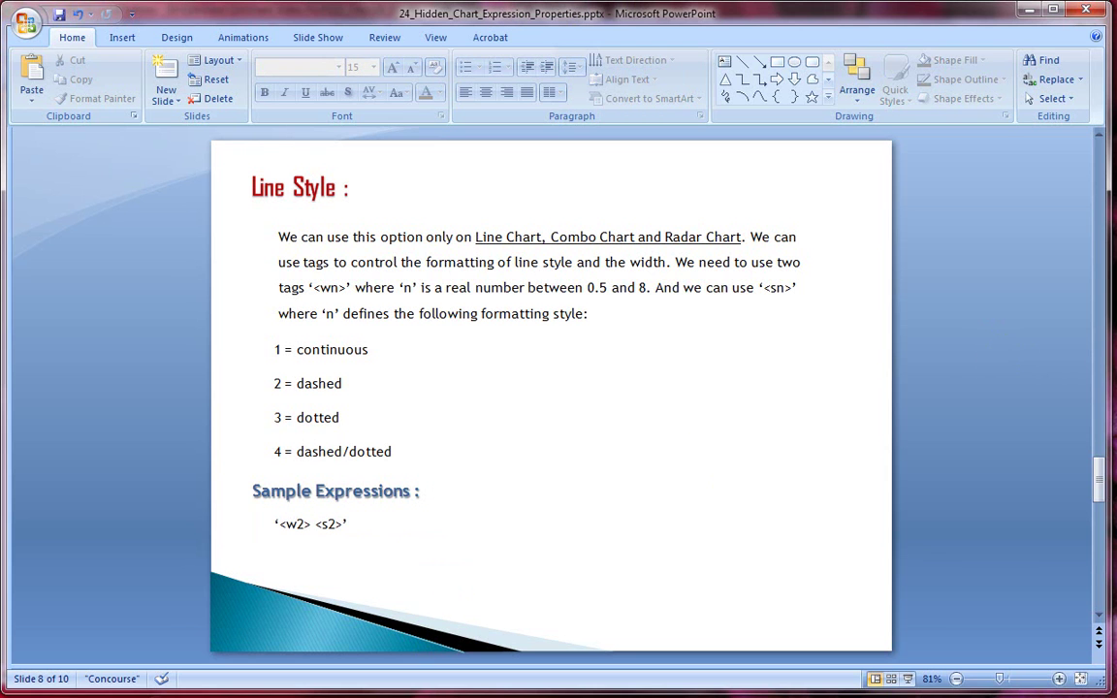
- Switch back to QlikView, change the Customer Count chart to a line chart and apply it, moving the dialog clear of the chart
{"action": "key", "text": "alt+Tab"}
{"action": "right_click", "coordinate": [279, 191]}
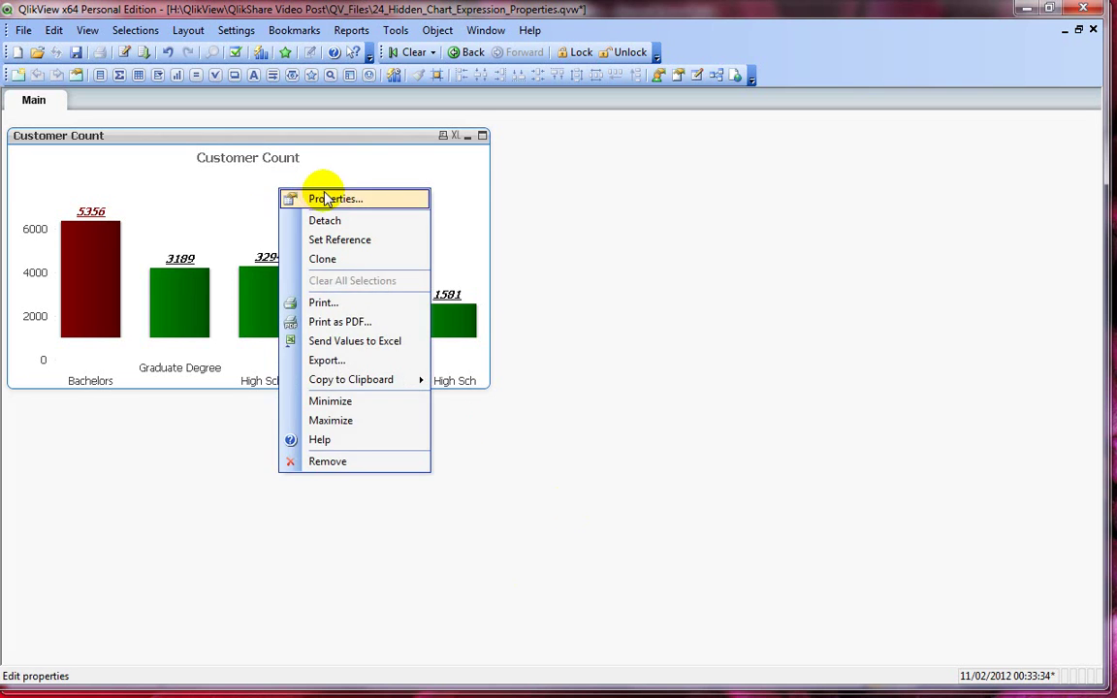
{"action": "left_click", "coordinate": [327, 199]}
{"action": "left_click", "coordinate": [297, 128]}
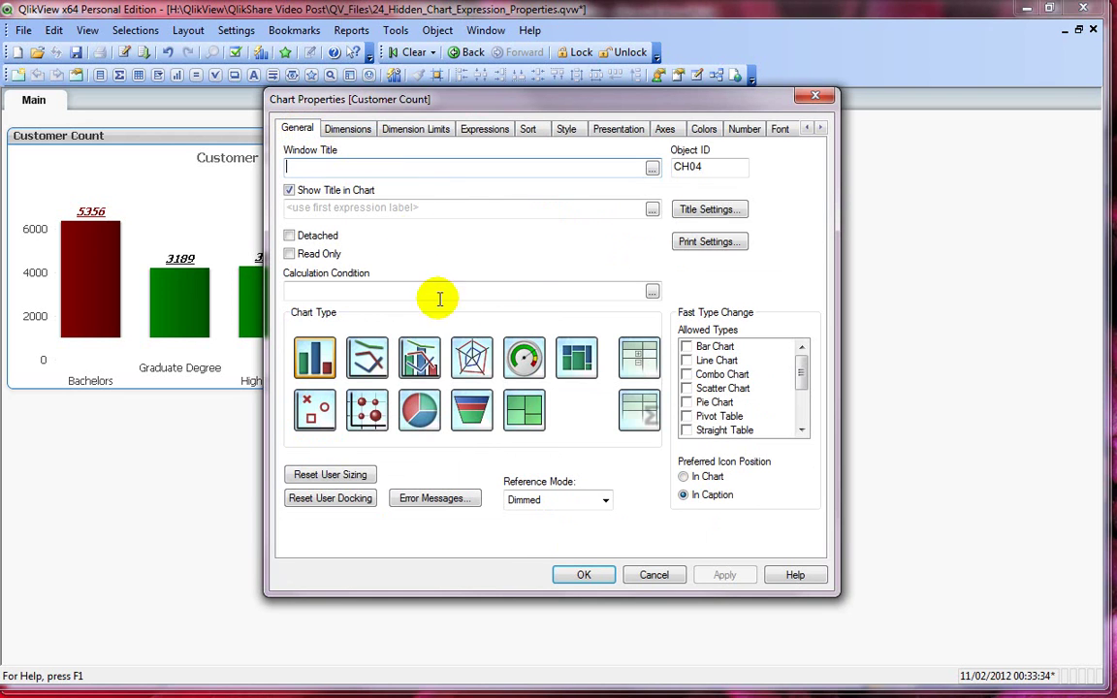
{"action": "left_click", "coordinate": [367, 358]}
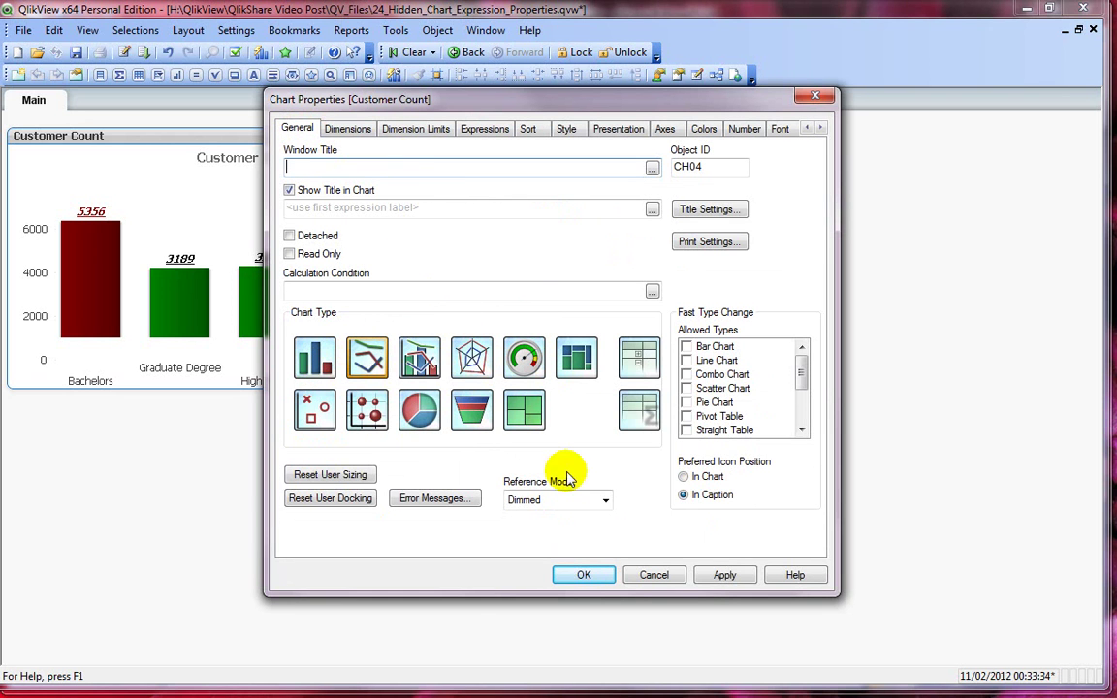
{"action": "left_click", "coordinate": [721, 576]}
{"action": "left_click_drag", "start_coordinate": [598, 97], "coordinate": [835, 107]}
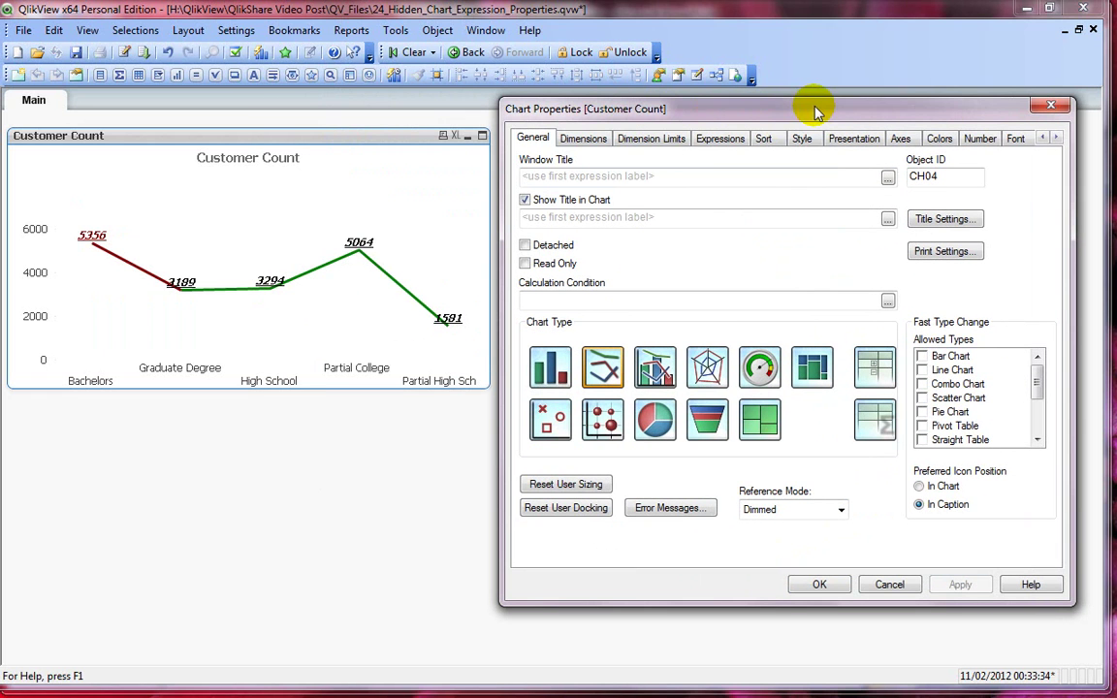
- Set the Line Style of the Customer Count expression to ='<w2> <s2>' using the copied sample and apply it
{"action": "left_click", "coordinate": [721, 139]}
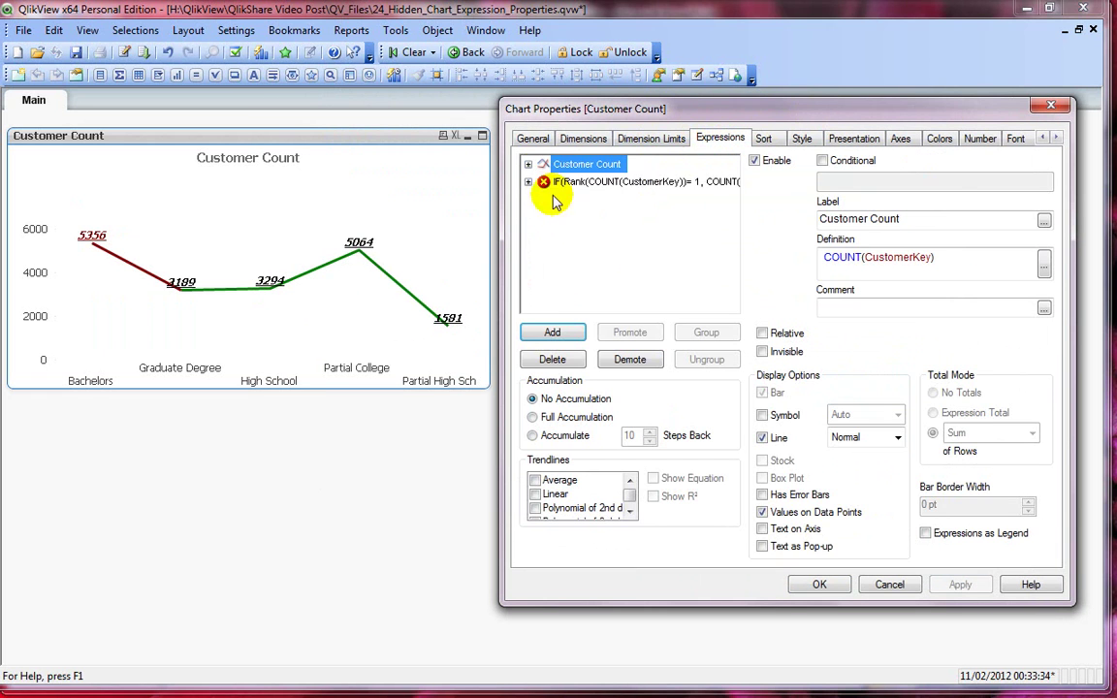
{"action": "left_click", "coordinate": [527, 165]}
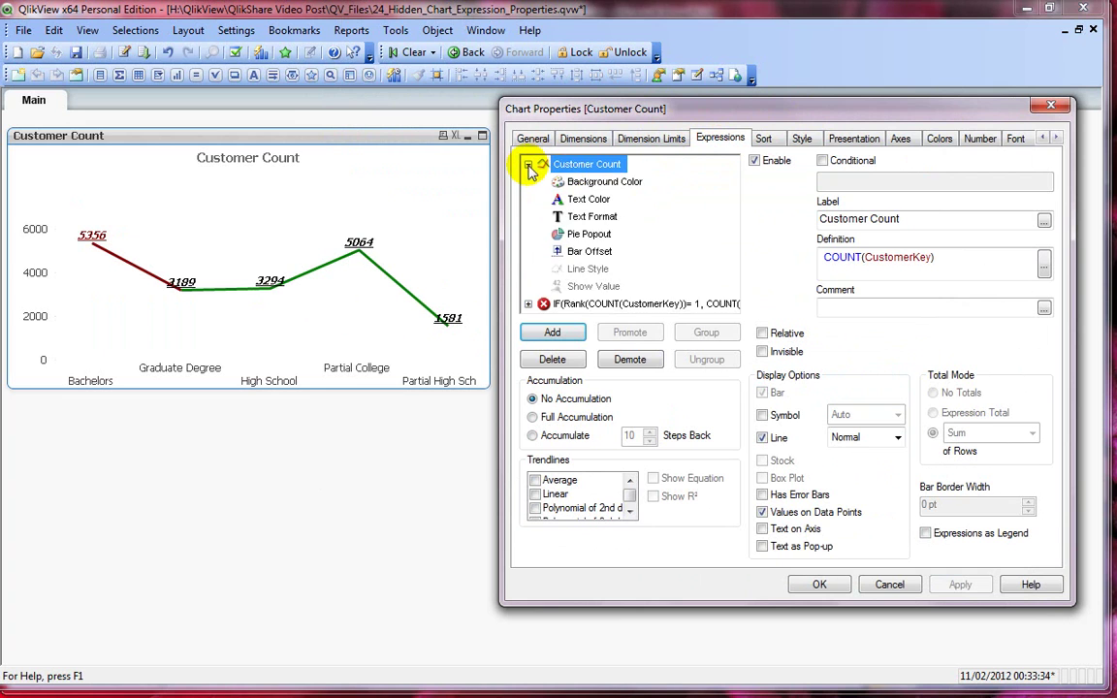
{"action": "left_click", "coordinate": [590, 271]}
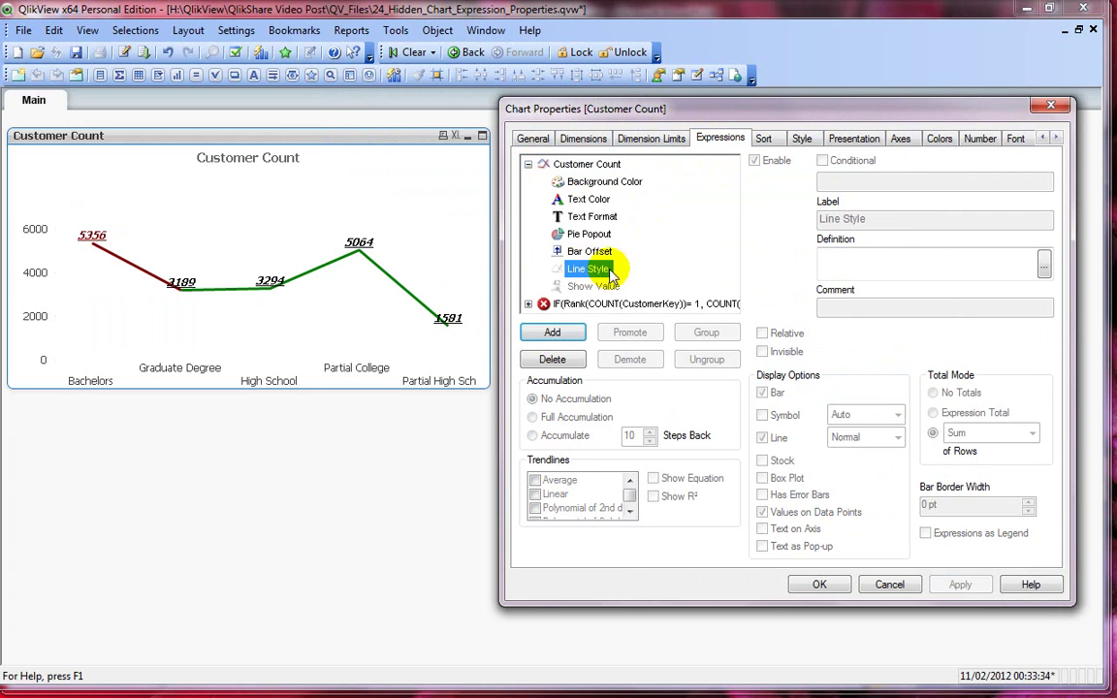
{"action": "left_click", "coordinate": [893, 259]}
{"action": "key", "text": "ctrl+v"}
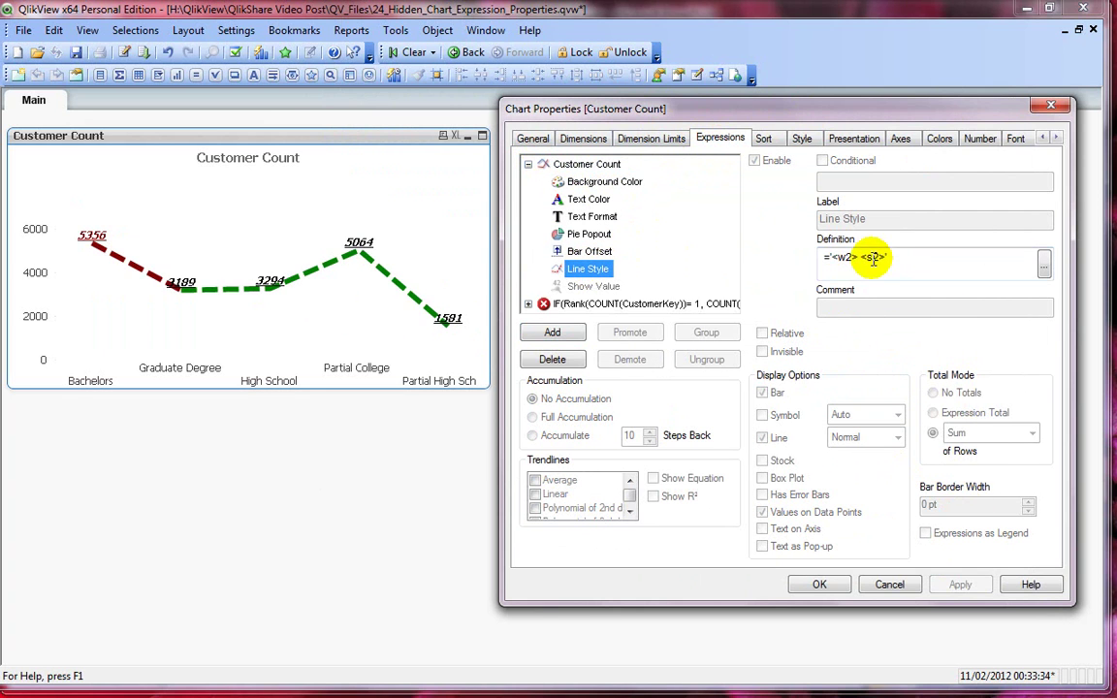
- Change the style tag in the Line Style definition to <s4> and apply it
{"action": "key", "text": "Delete"}
{"action": "type", "text": "4"}
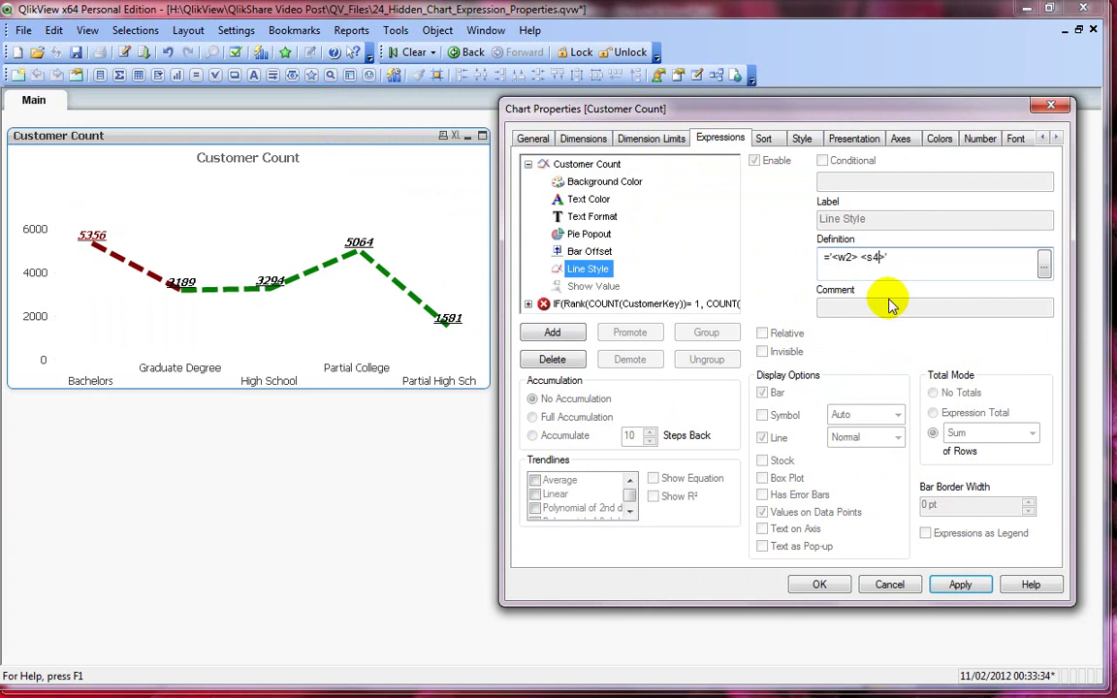
{"action": "left_click", "coordinate": [962, 585]}
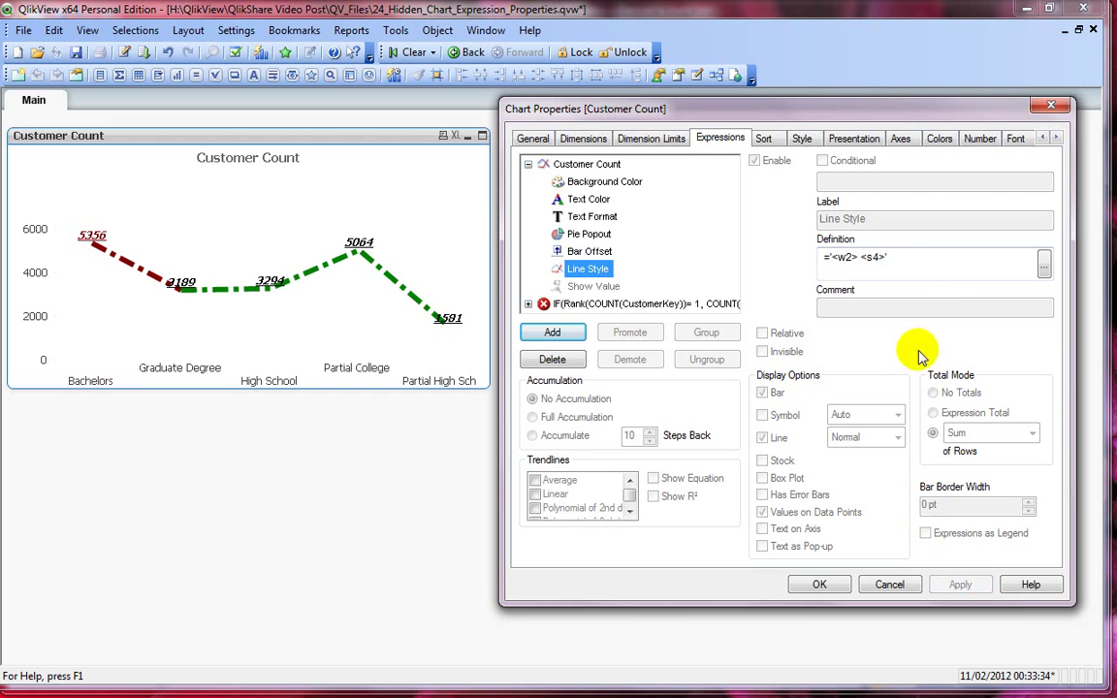
- Try the width tags <w8> and <w0.5> in the Line Style definition, applying each to the chart
{"action": "left_click", "coordinate": [851, 257]}
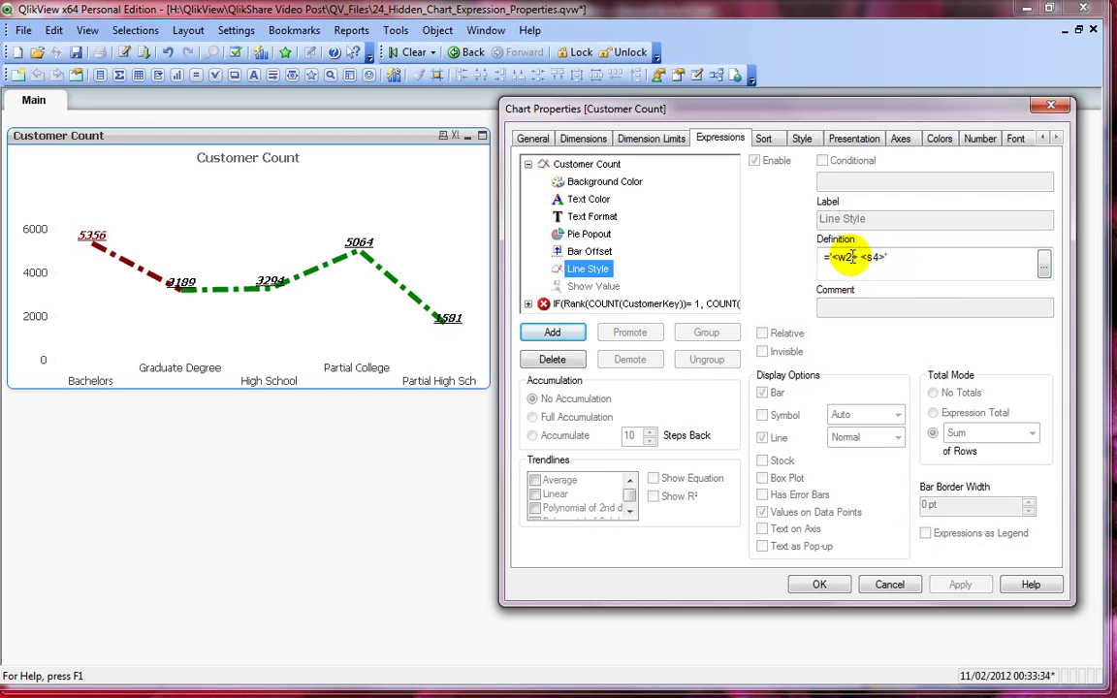
{"action": "key", "text": "BackSpace"}
{"action": "type", "text": "8"}
{"action": "left_click", "coordinate": [946, 585]}
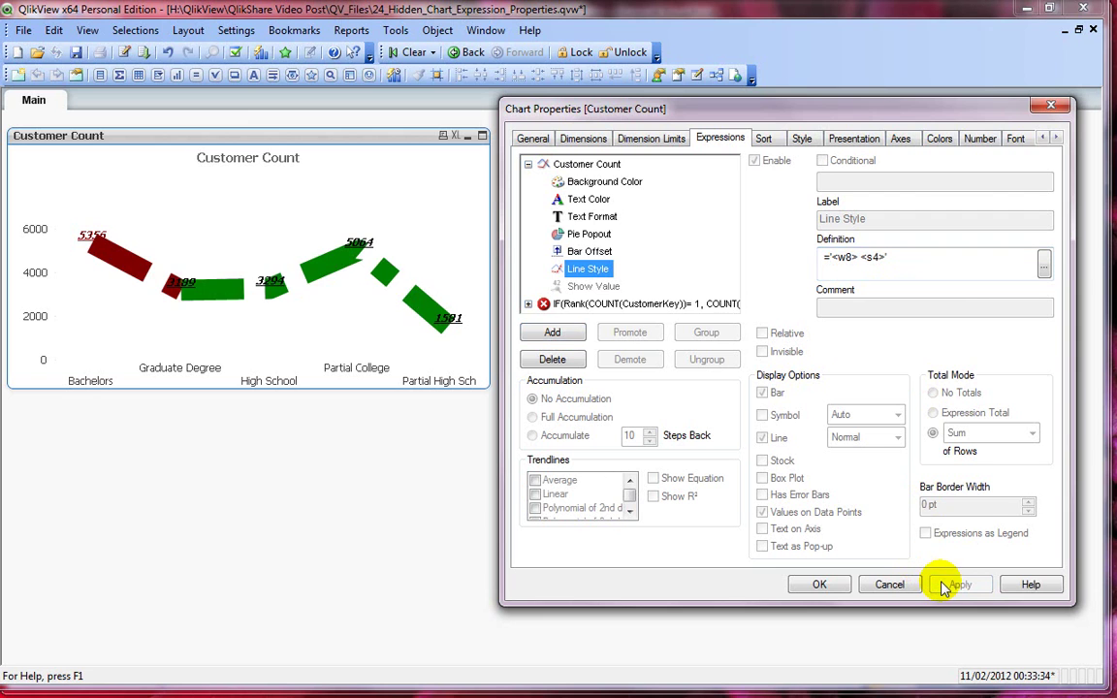
{"action": "left_click", "coordinate": [848, 257]}
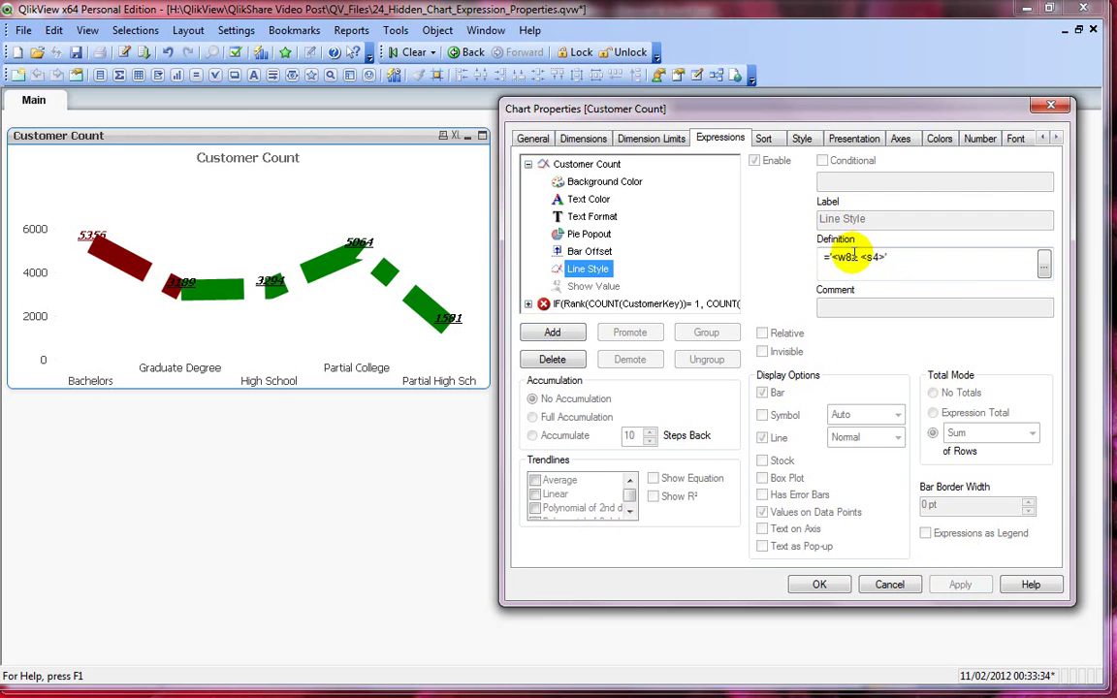
{"action": "key", "text": "BackSpace"}
{"action": "type", "text": "0.5"}
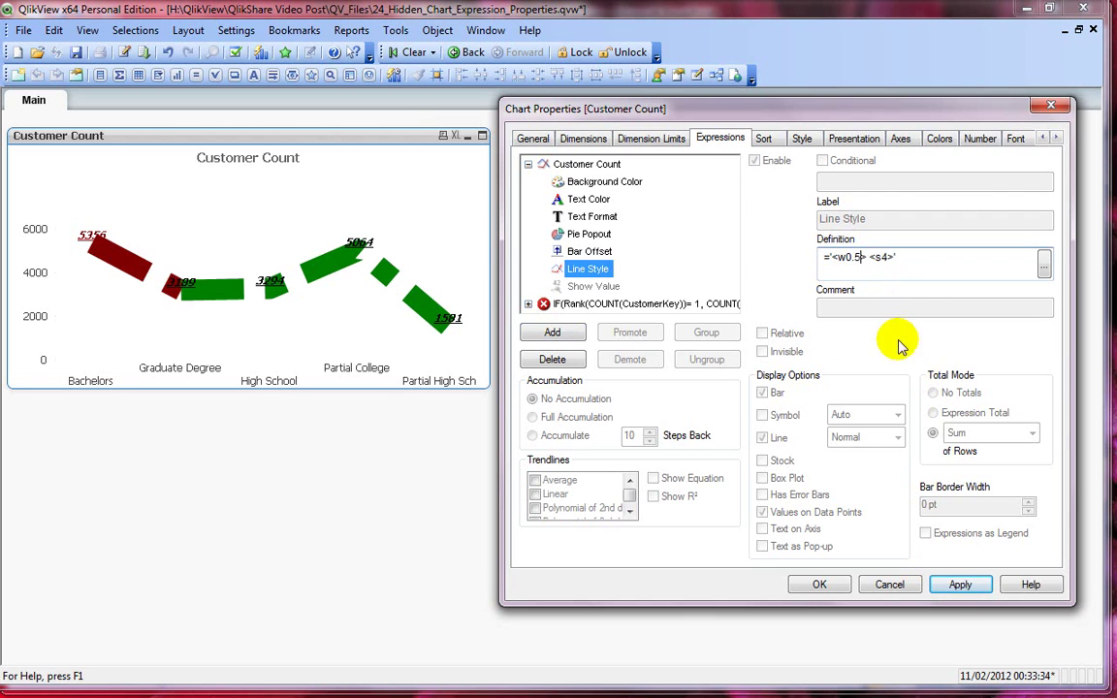
{"action": "left_click", "coordinate": [958, 584]}
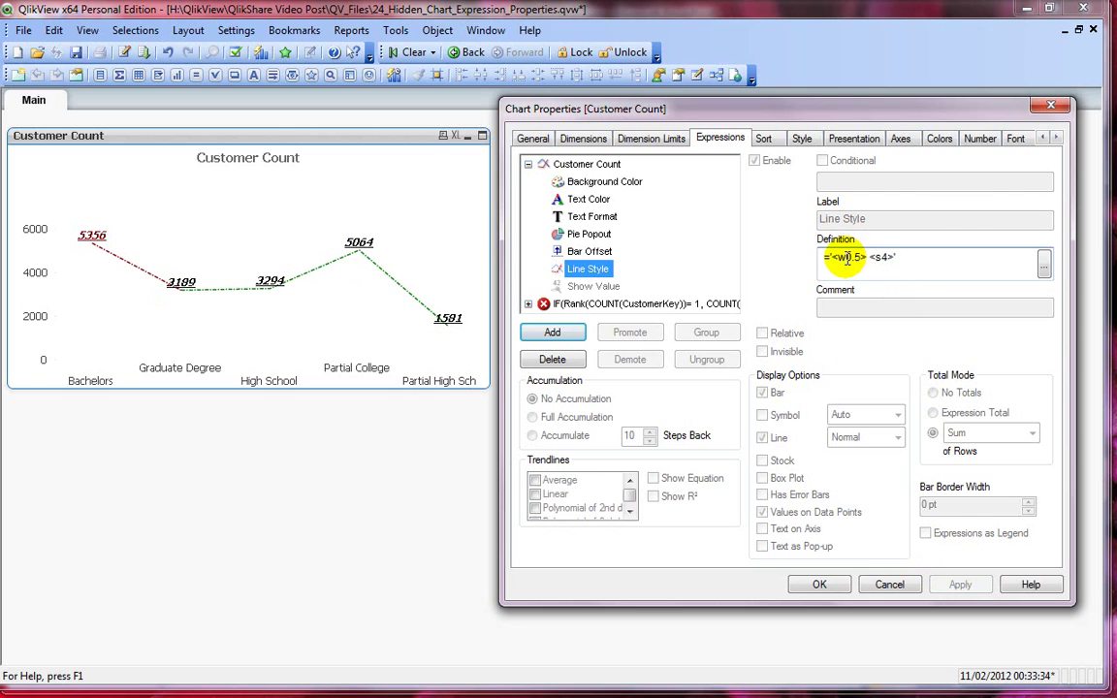
- Set the width tag in the Line Style definition to <w1>, apply it and accept the chart properties
{"action": "left_click", "coordinate": [846, 257]}
{"action": "key", "text": "Delete"}
{"action": "key", "text": "Delete"}
{"action": "key", "text": "Delete"}
{"action": "type", "text": "1"}
{"action": "left_click", "coordinate": [966, 584]}
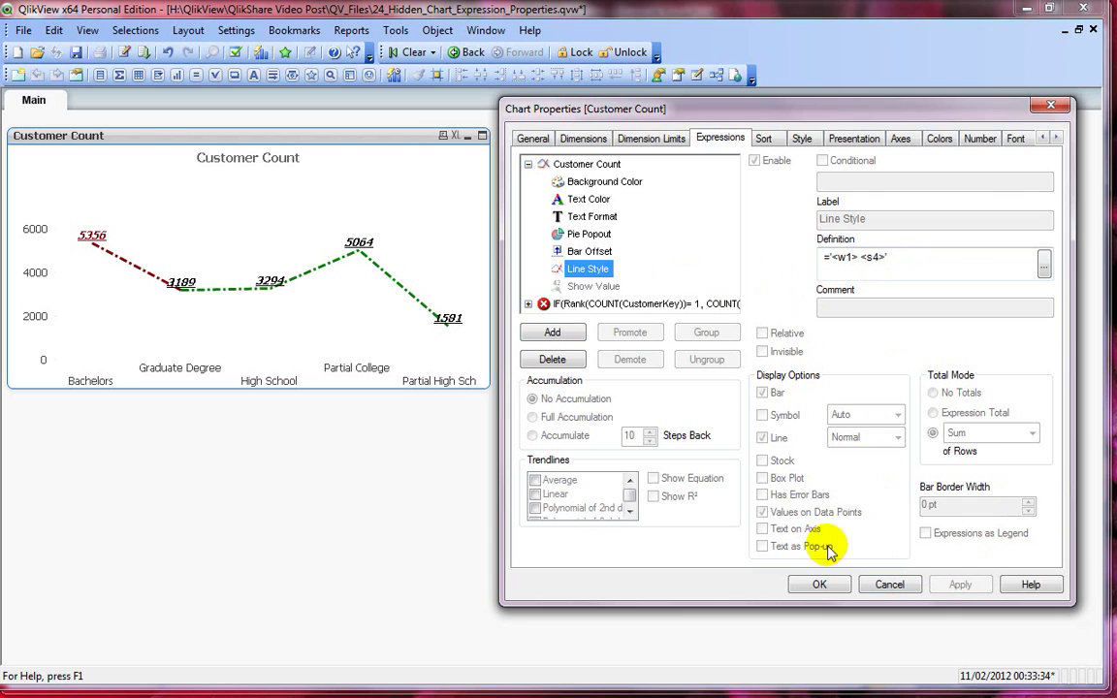
{"action": "left_click", "coordinate": [819, 585]}
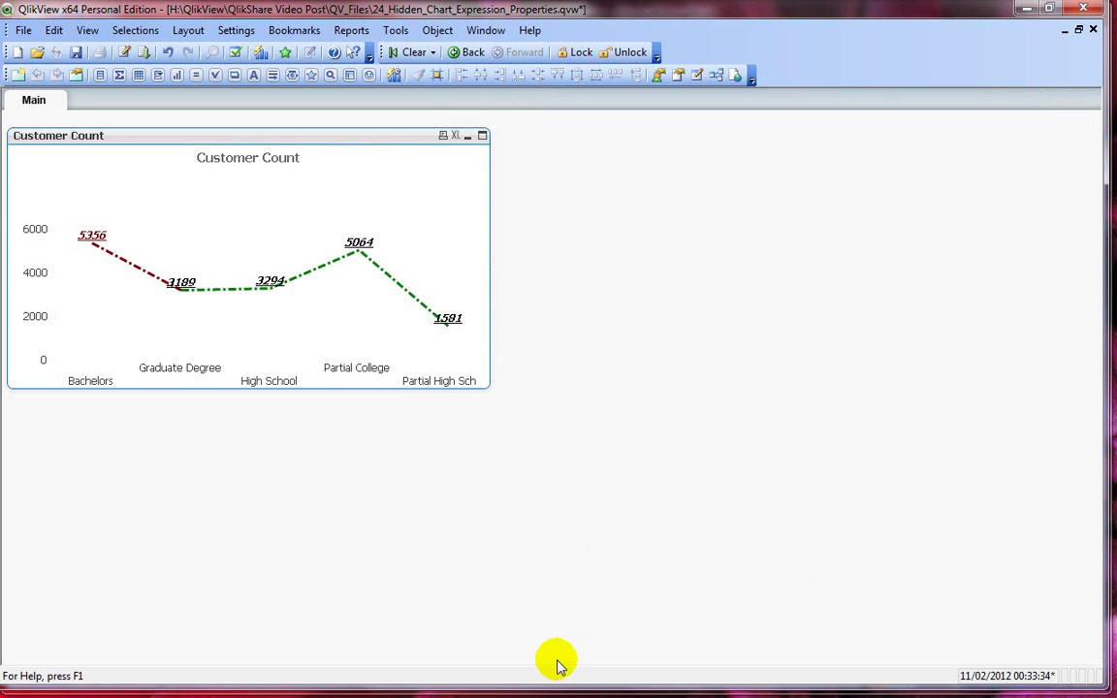
- Switch to the PowerPoint presentation and advance to the Show Value slide
{"action": "key", "text": "alt+Tab"}
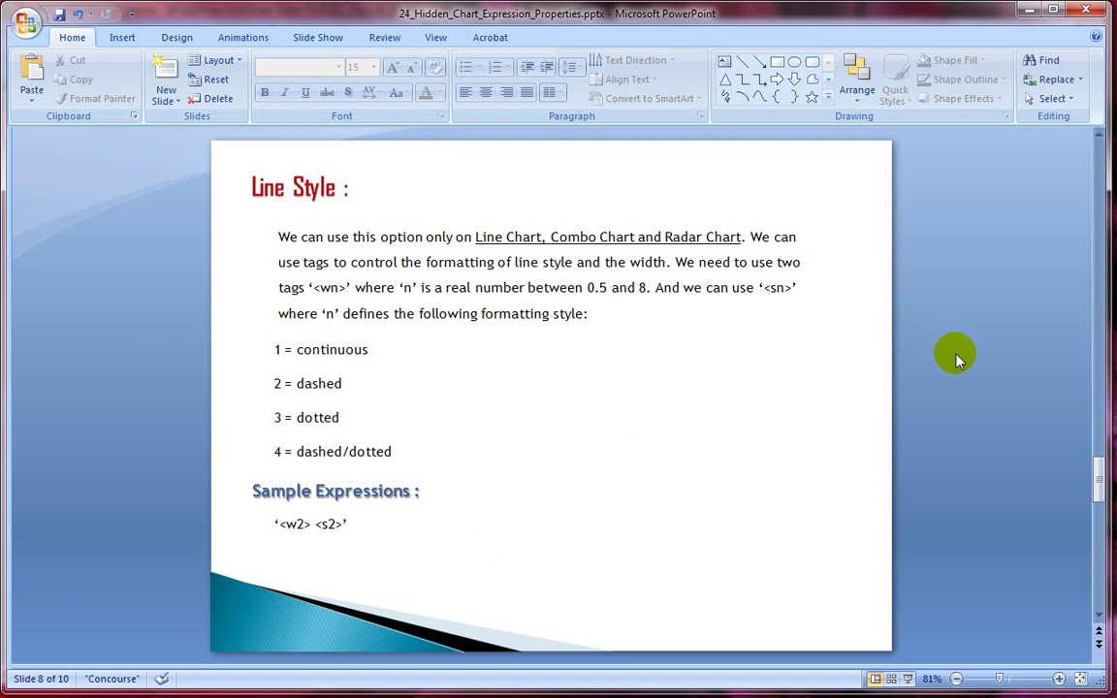
{"action": "scroll", "coordinate": [956, 355], "scroll_direction": "down", "scroll_amount": 2}
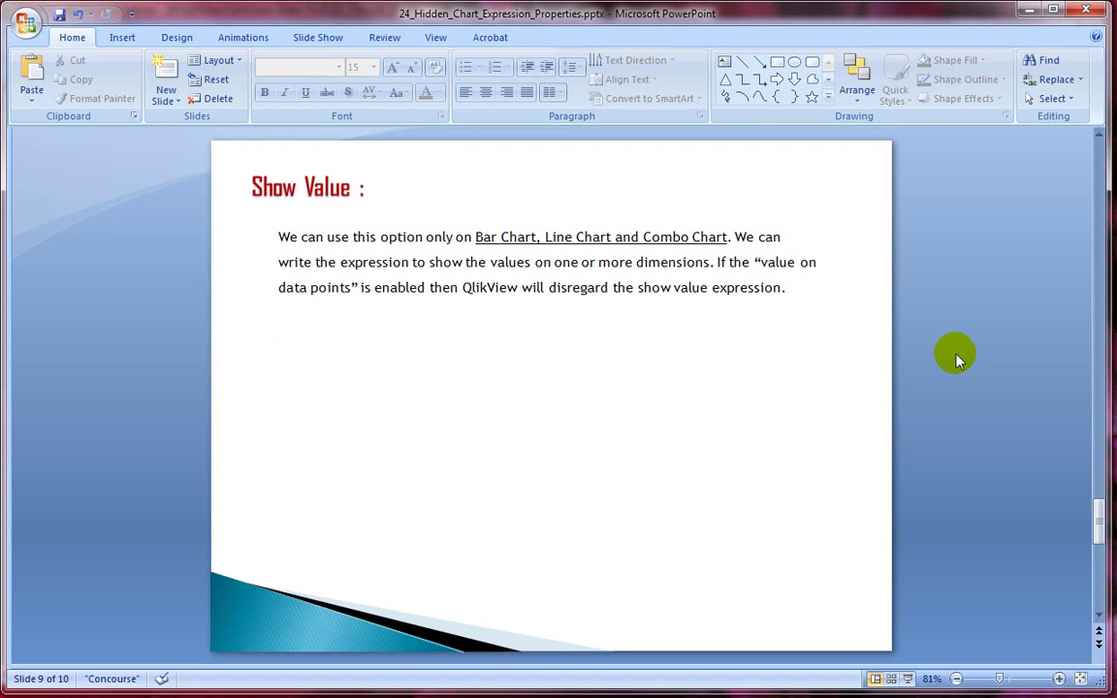
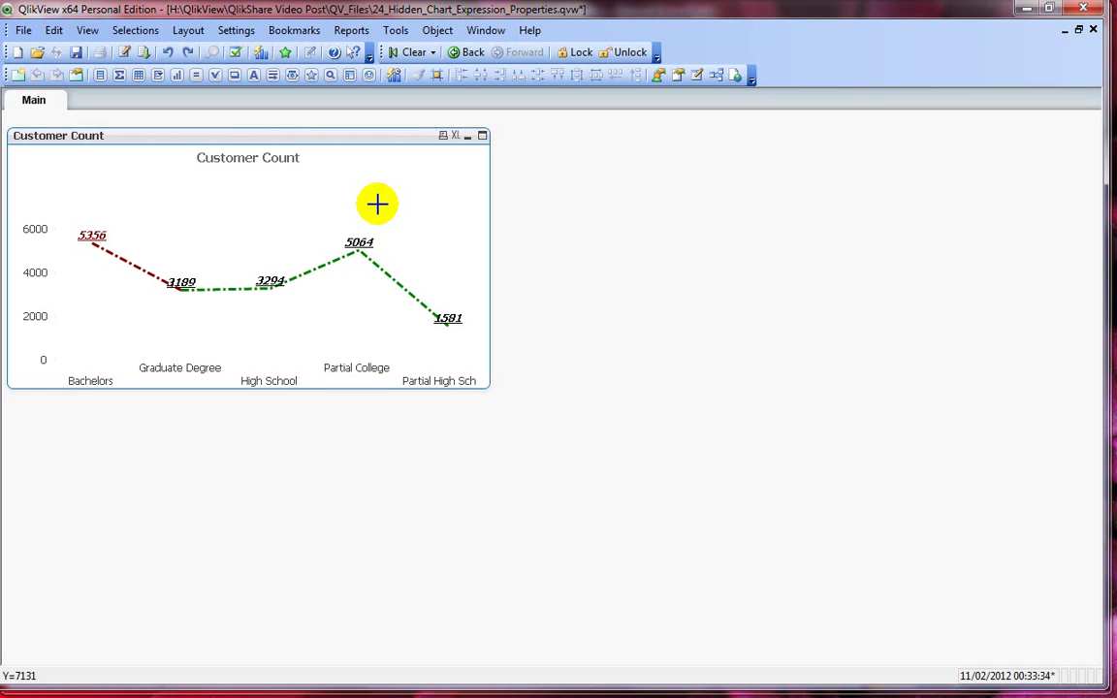
- Open the Customer Count chart's properties and examine the full definition of the disabled IF(Rank(COUNT(CustomerKey))) expression
{"action": "right_click", "coordinate": [327, 172]}
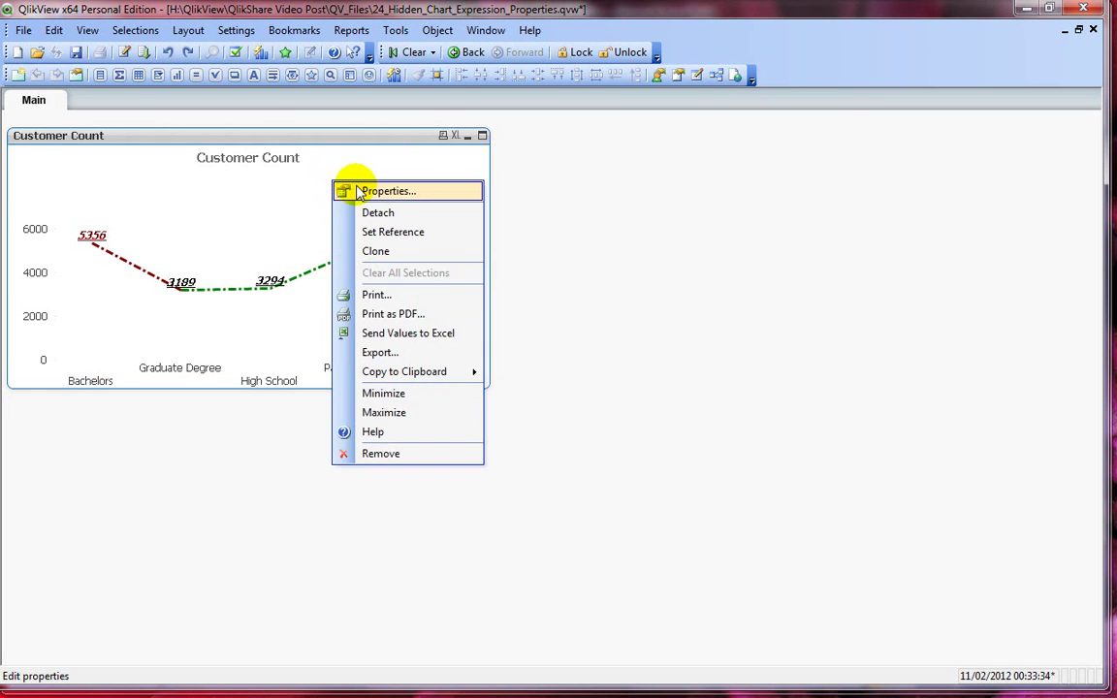
{"action": "left_click", "coordinate": [349, 189]}
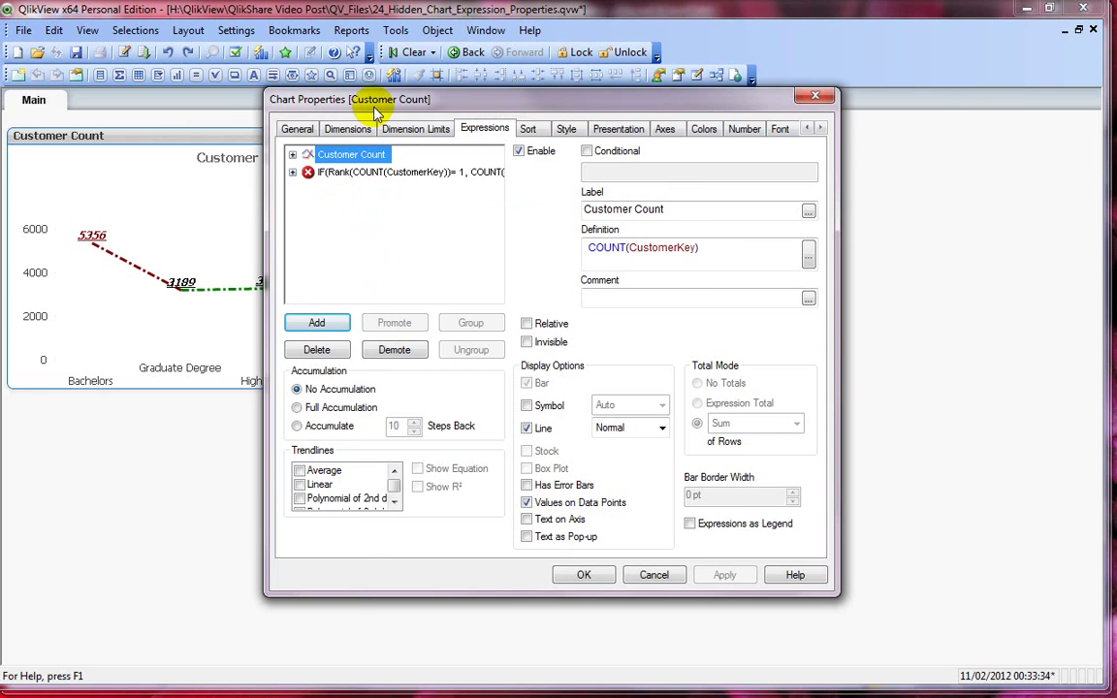
{"action": "left_click_drag", "start_coordinate": [330, 98], "coordinate": [506, 111]}
{"action": "left_click", "coordinate": [593, 186]}
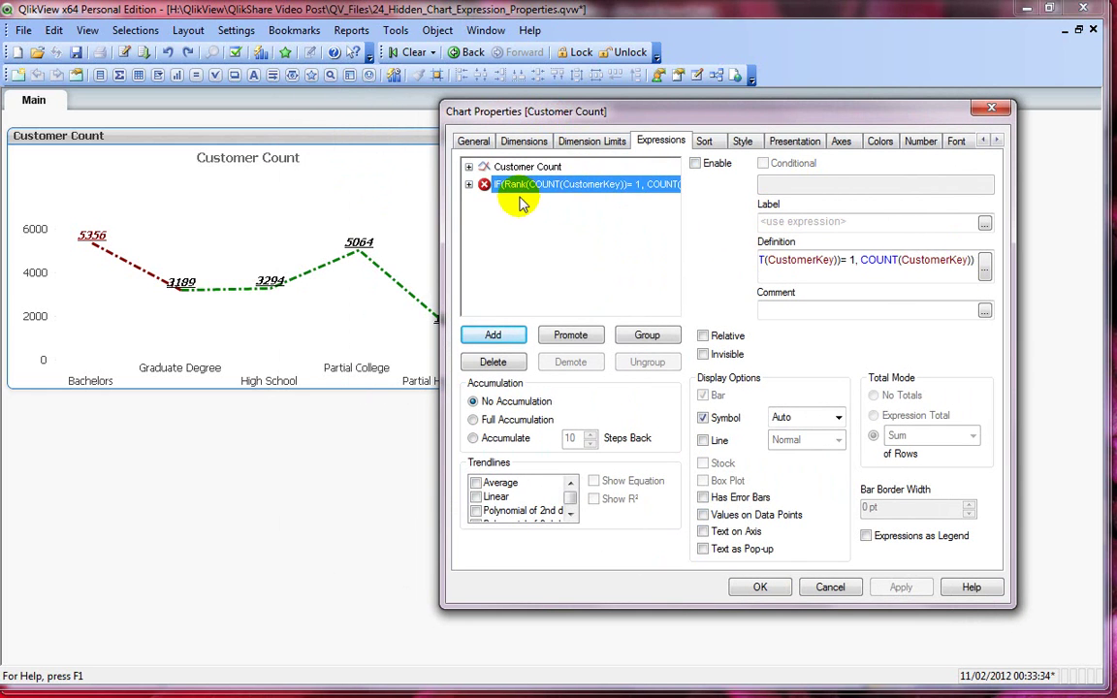
{"action": "left_click", "coordinate": [986, 264]}
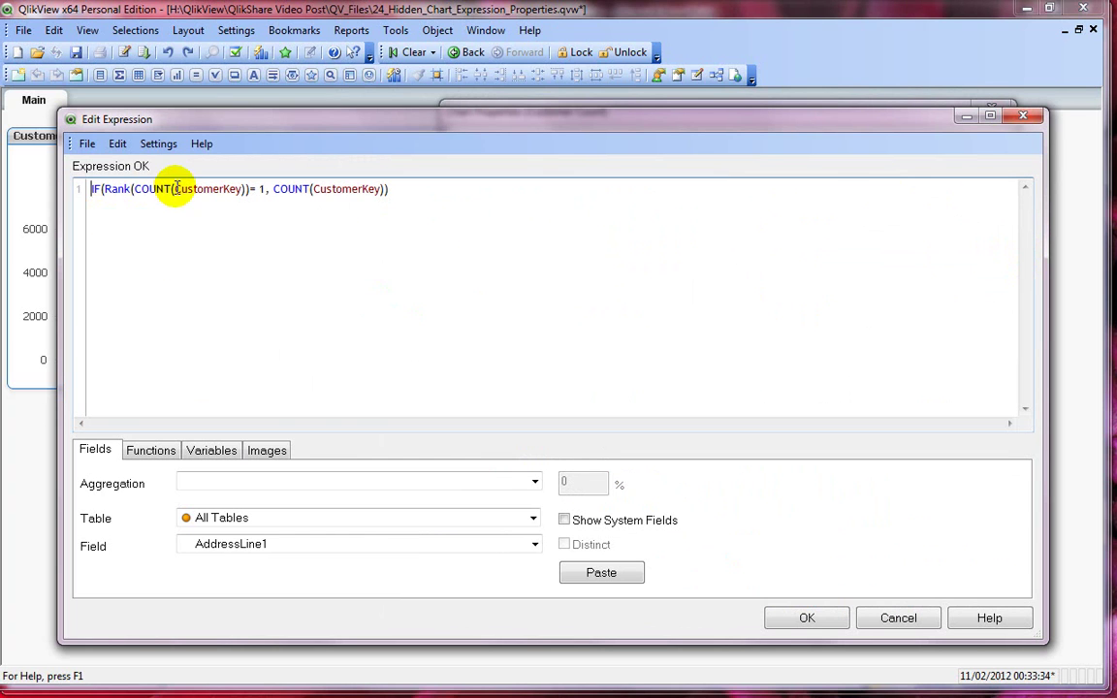
{"action": "left_click_drag", "start_coordinate": [141, 188], "coordinate": [244, 189]}
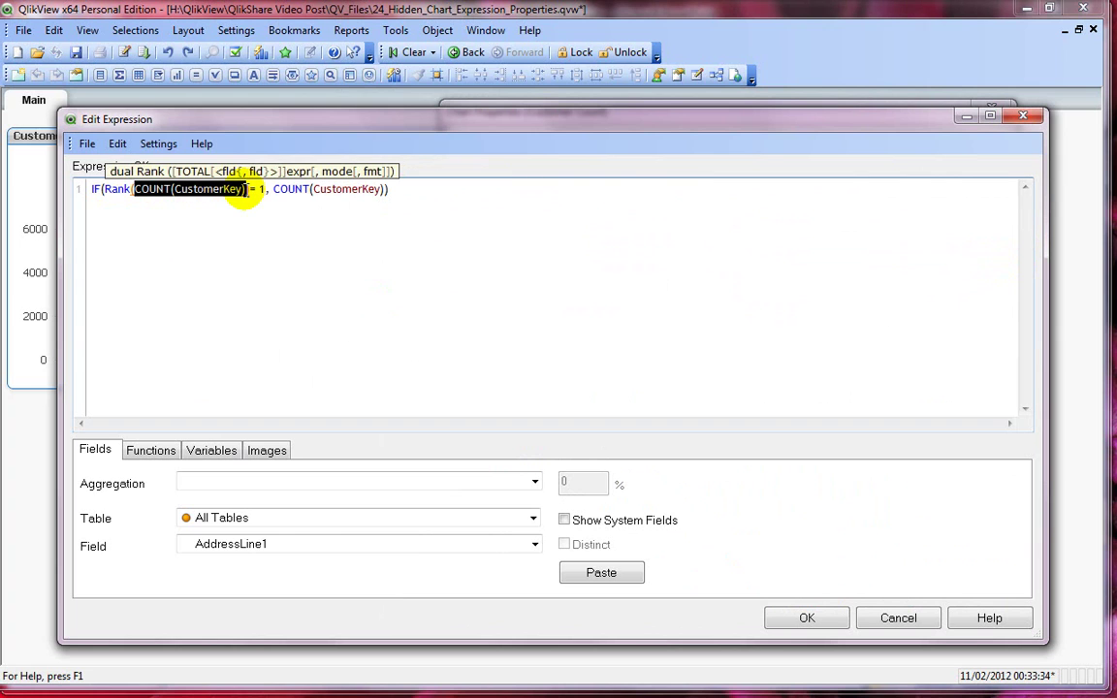
{"action": "left_click", "coordinate": [108, 189]}
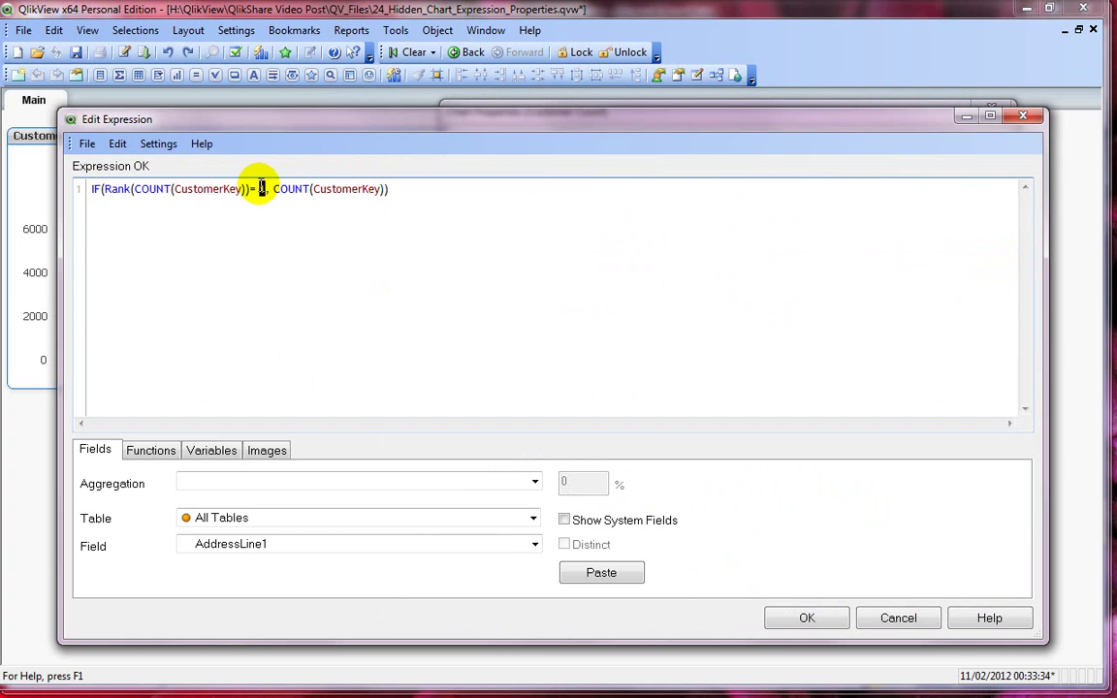
{"action": "left_click", "coordinate": [397, 188]}
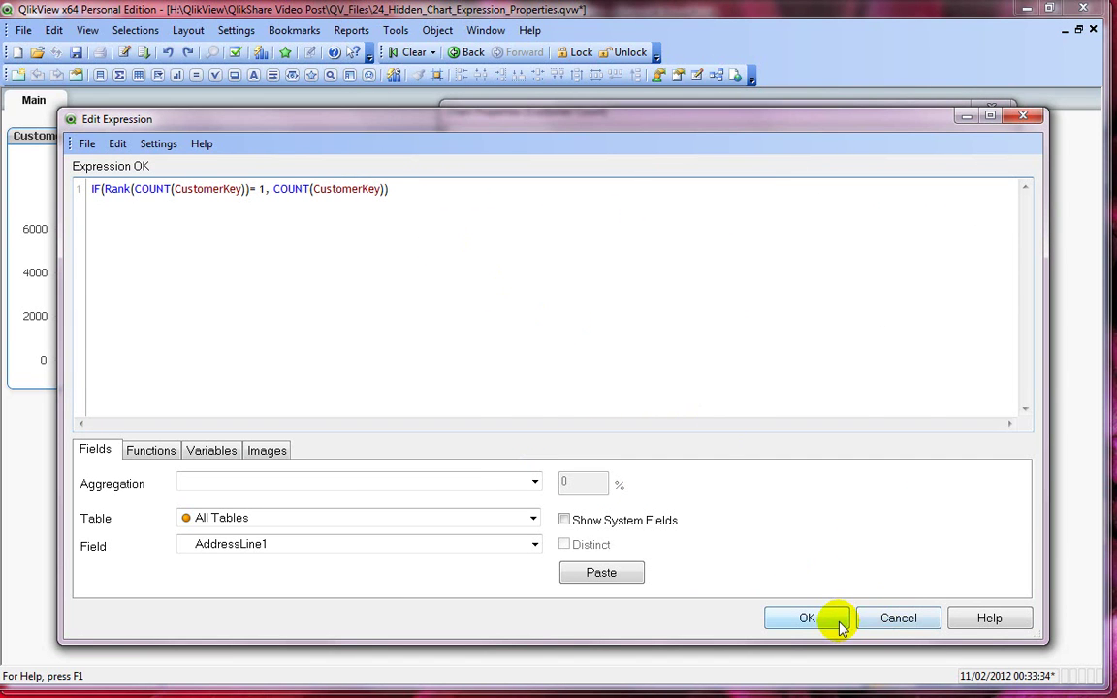
{"action": "left_click", "coordinate": [788, 623]}
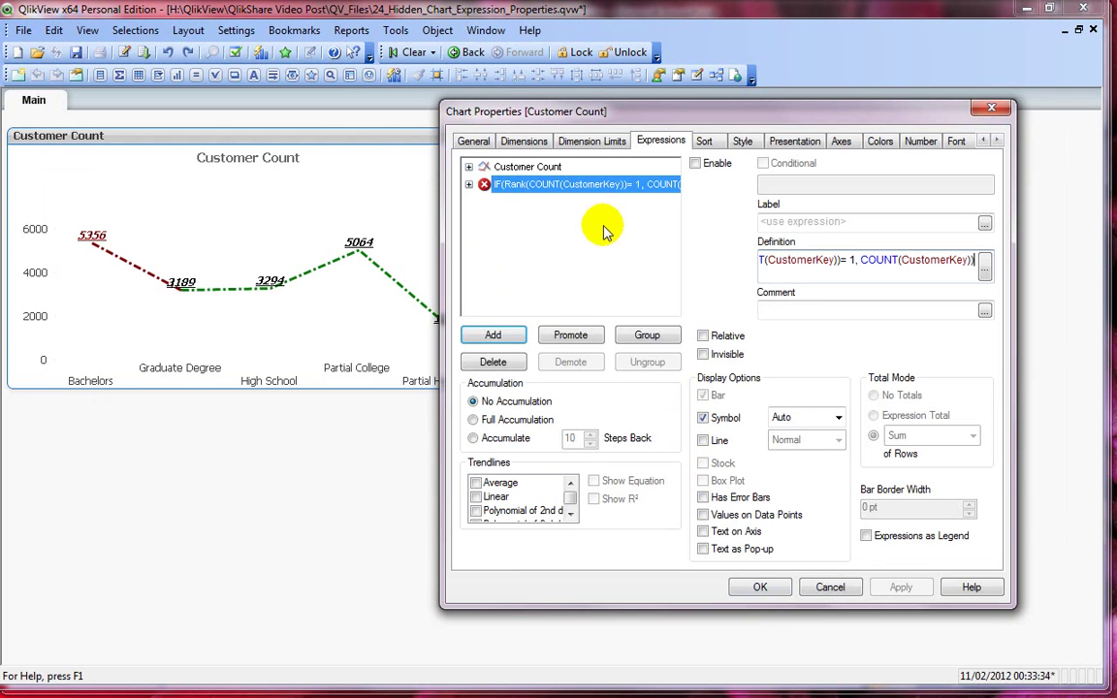
- Enable the Rank expression, keeping its symbol on Auto, and turn off Values on Data Points for the Customer Count expression
{"action": "left_click", "coordinate": [695, 163]}
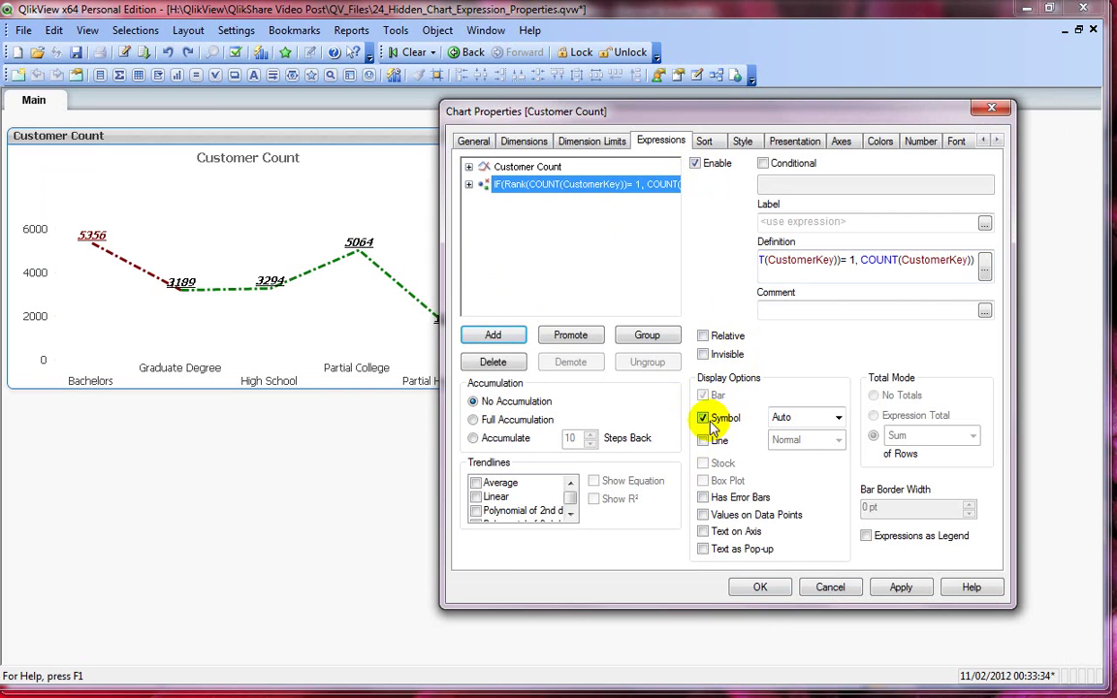
{"action": "left_click", "coordinate": [834, 418]}
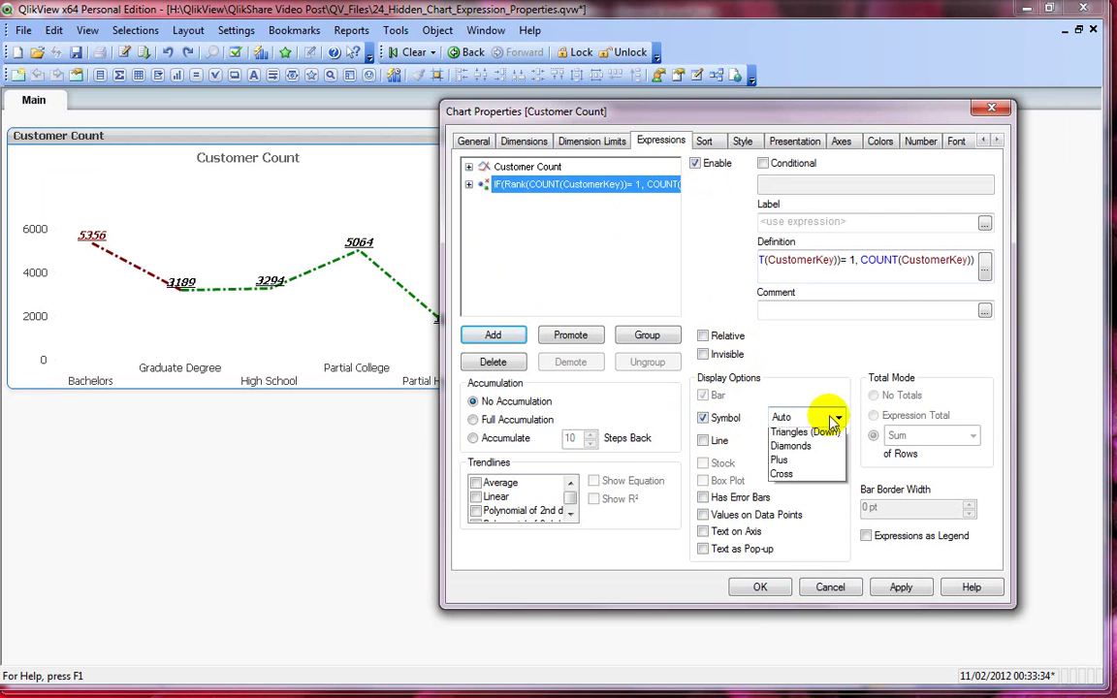
{"action": "left_click", "coordinate": [834, 418]}
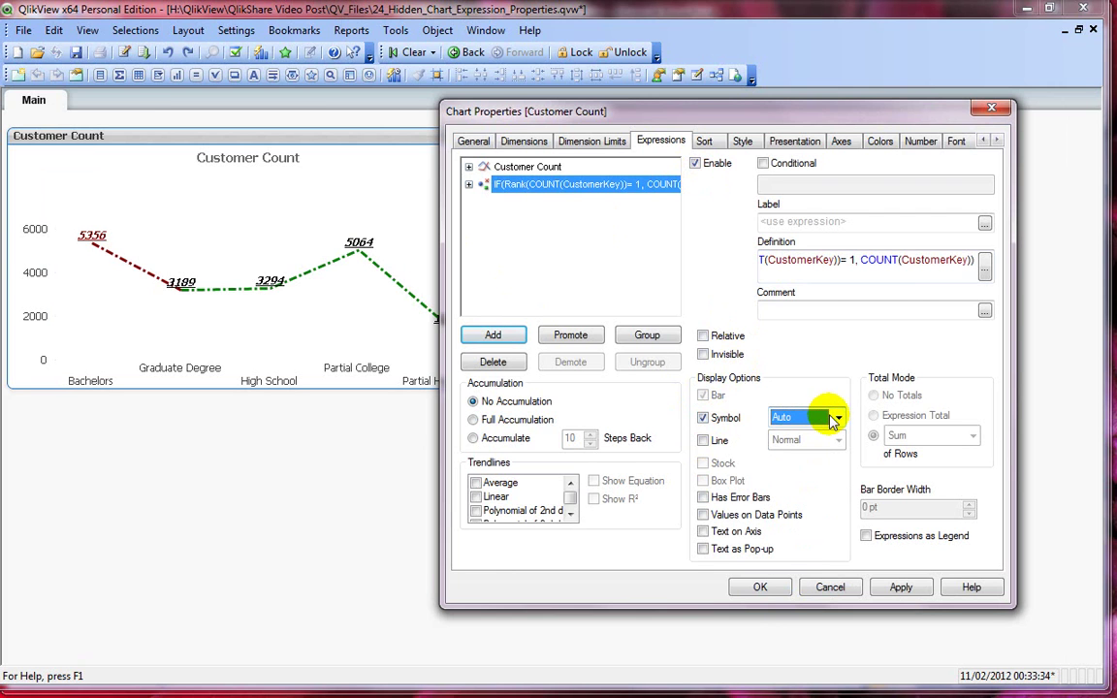
{"action": "left_click", "coordinate": [487, 167]}
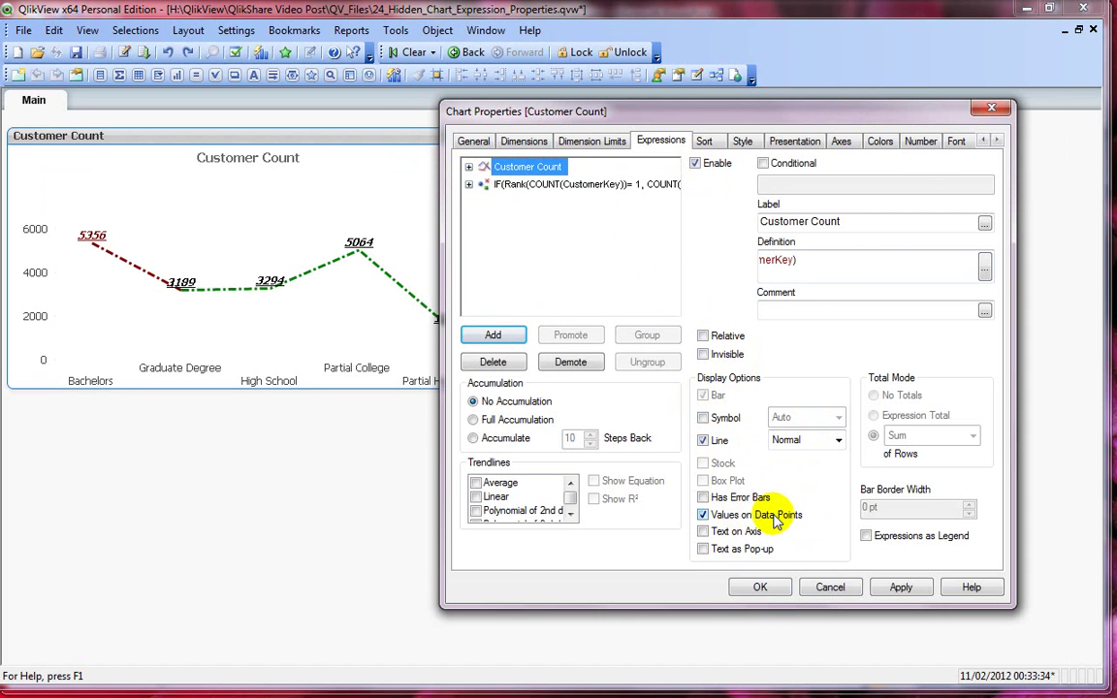
{"action": "left_click", "coordinate": [498, 189]}
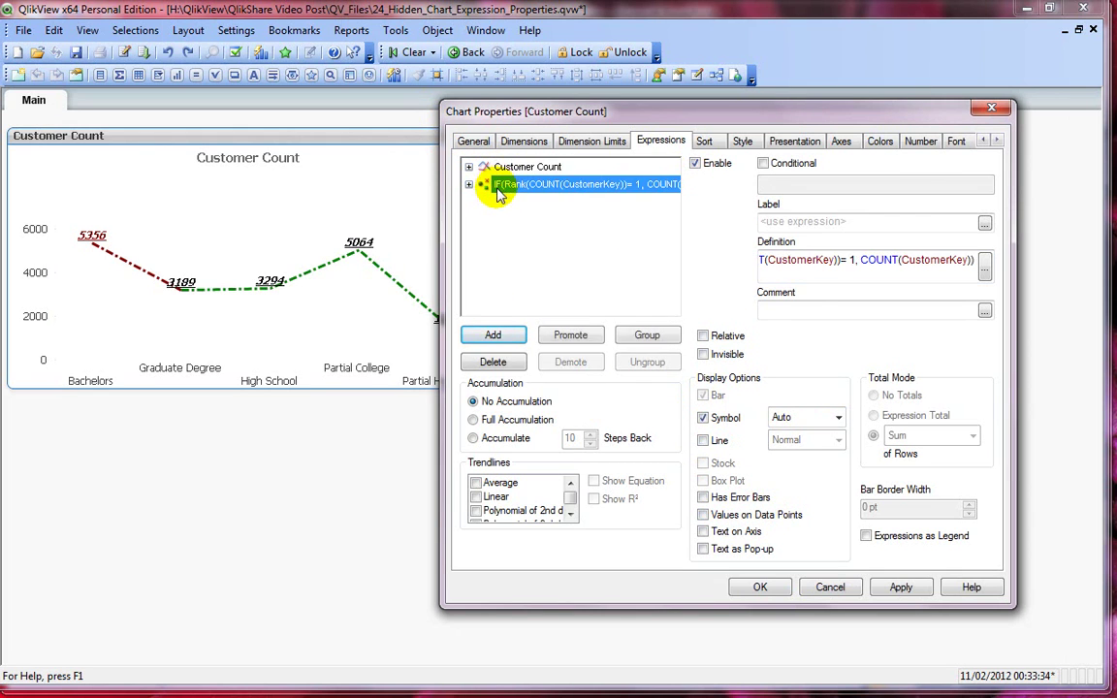
- Review the Rank expression's Show Value definition, =IF(Rank(COUNT(CustomerKey))= 1, COUNT(CustomerKey)), and apply and accept the chart properties
{"action": "left_click", "coordinate": [470, 185]}
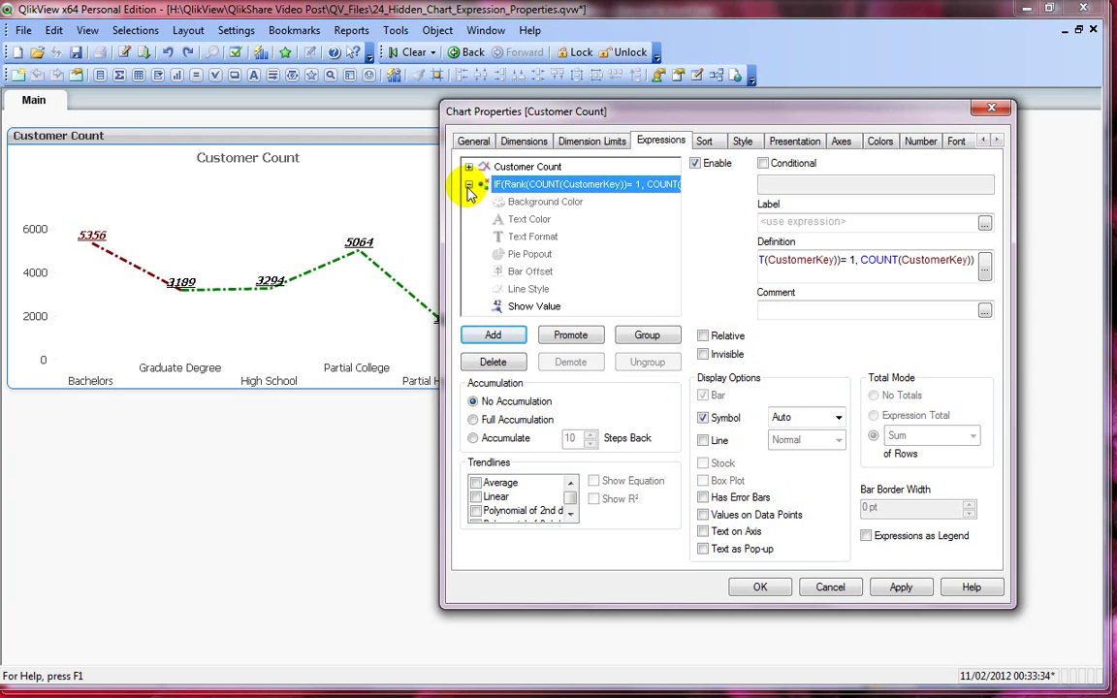
{"action": "left_click", "coordinate": [490, 306]}
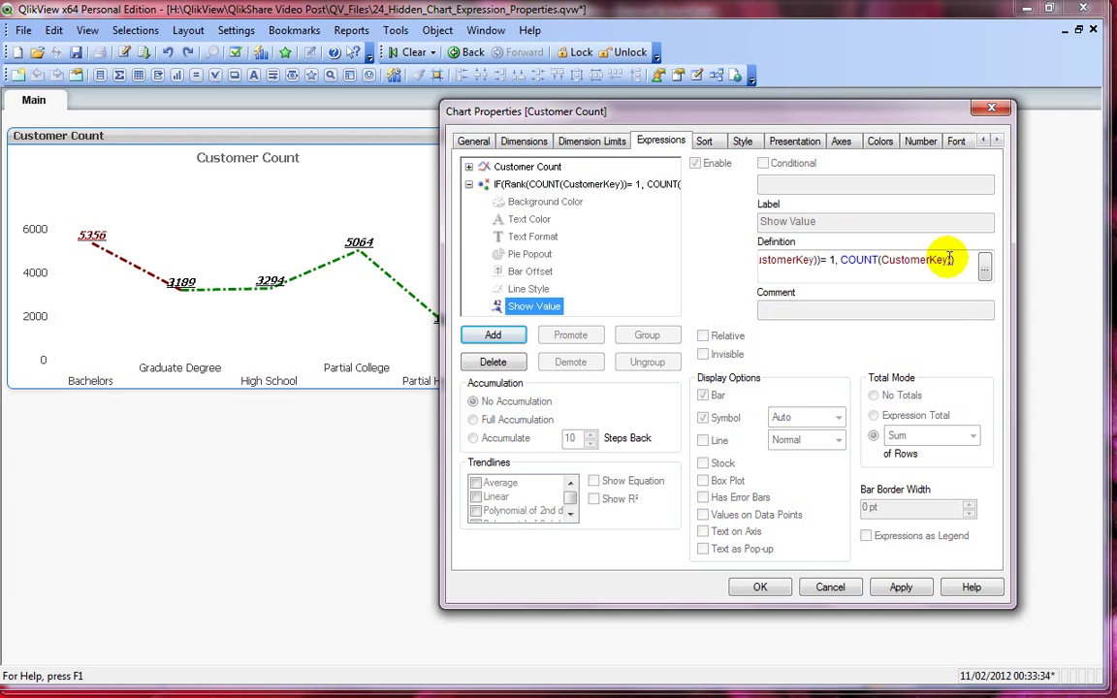
{"action": "left_click", "coordinate": [984, 266]}
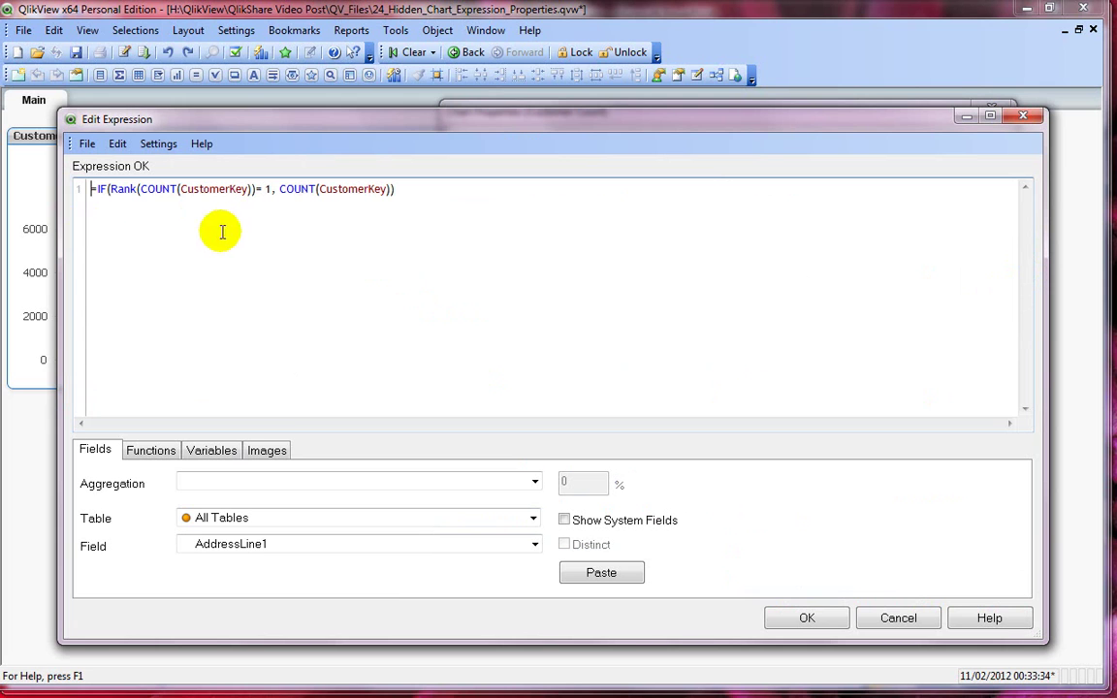
{"action": "left_click", "coordinate": [820, 621]}
{"action": "left_click", "coordinate": [894, 589]}
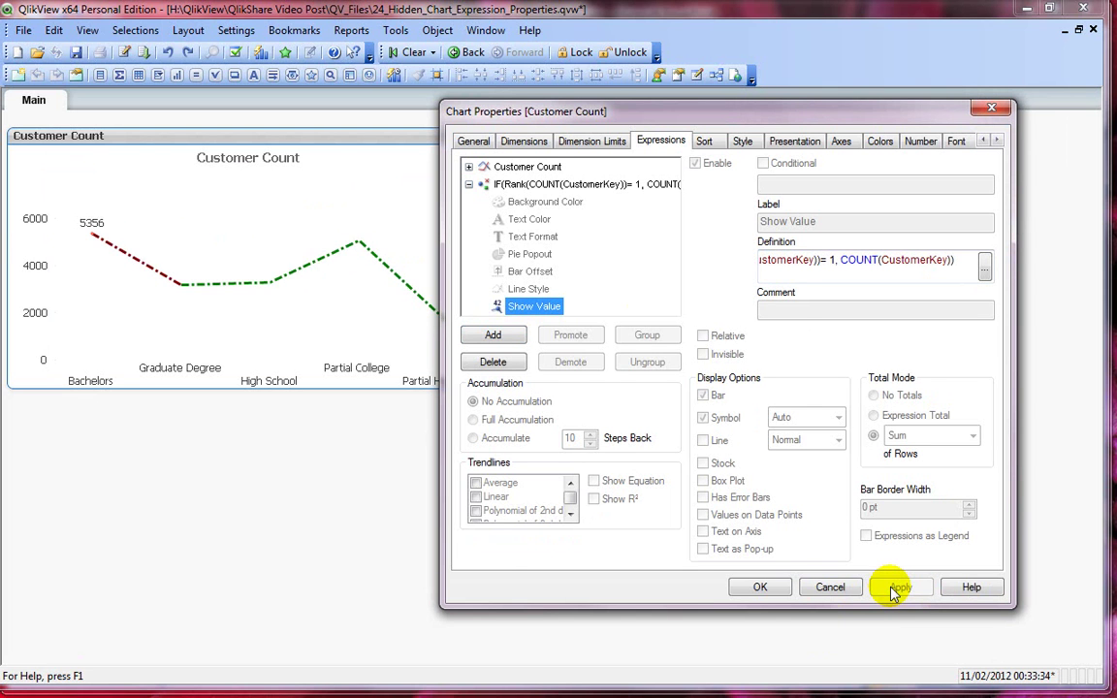
{"action": "left_click", "coordinate": [760, 588]}
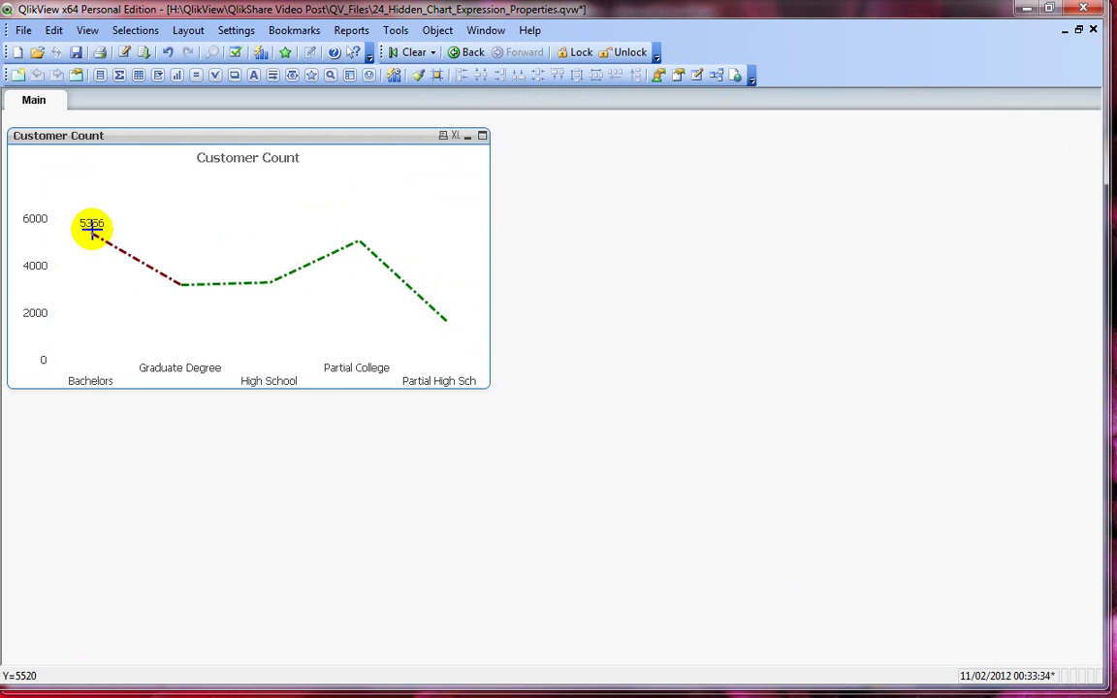